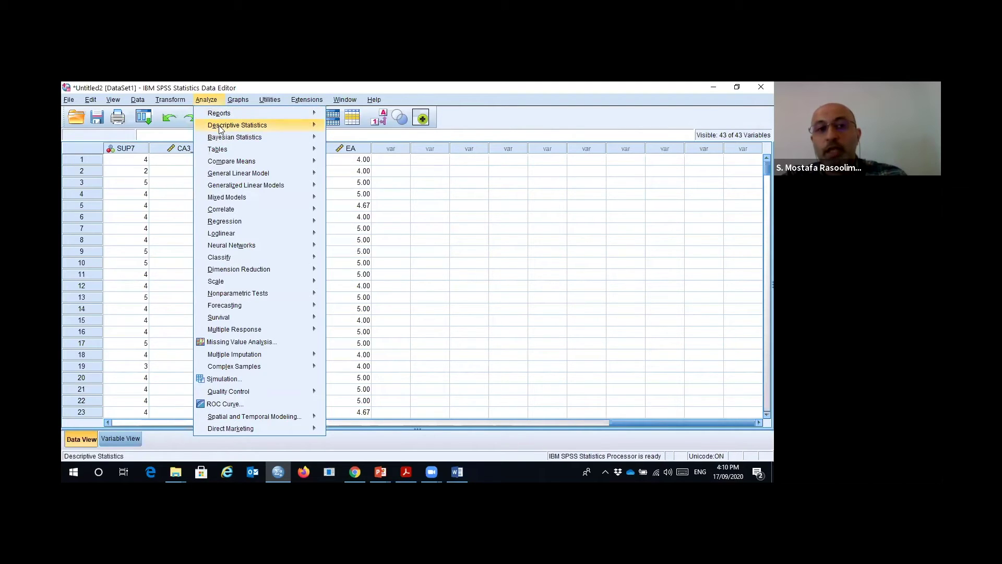
- Start a Descriptives analysis, clear its previous settings, and add CommunityAttachment and EA as the variables
mouse_move(291, 126)
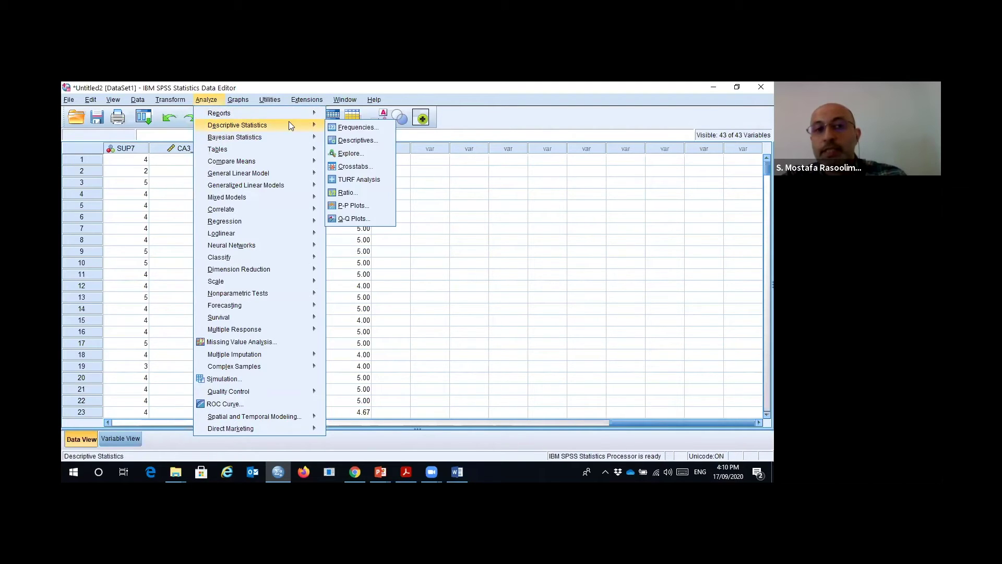
left_click(355, 141)
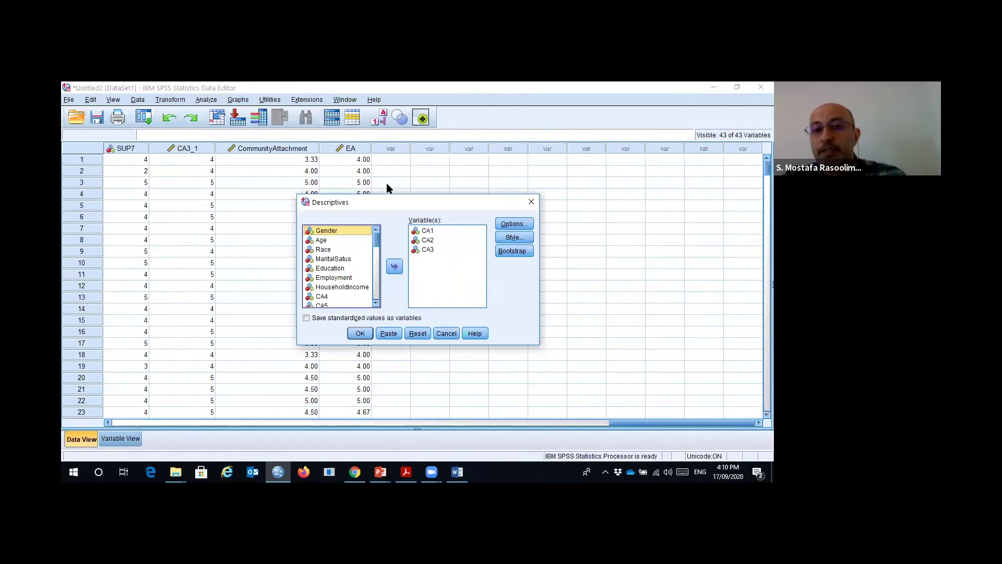
left_click(419, 333)
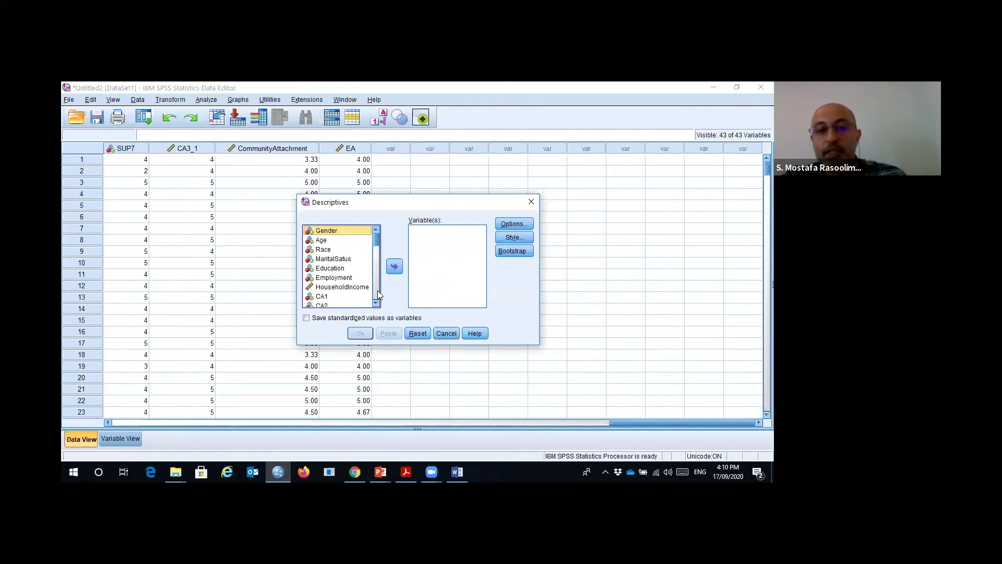
scroll(378, 295, "down", 12)
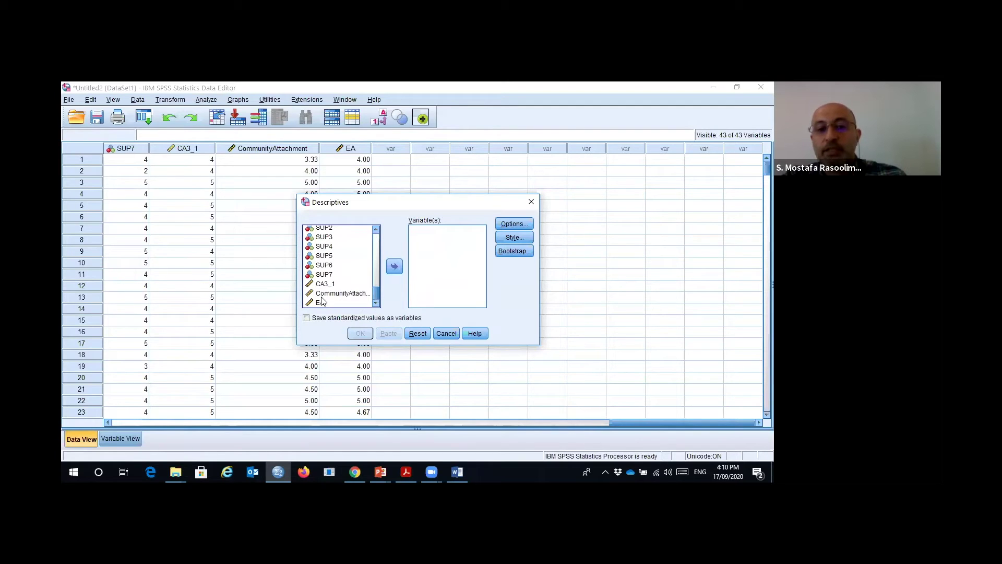
left_click(321, 294)
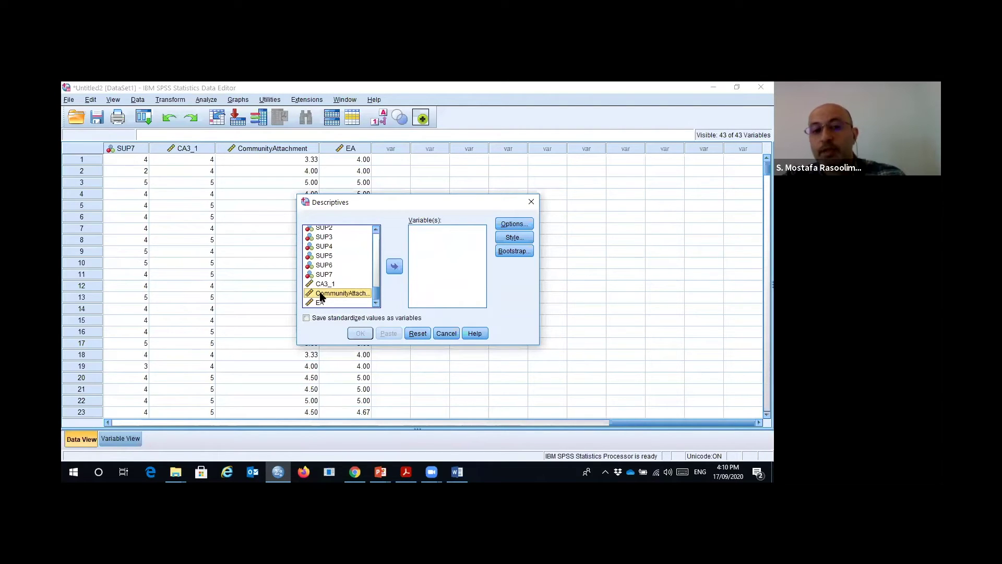
left_click(322, 299, "shift")
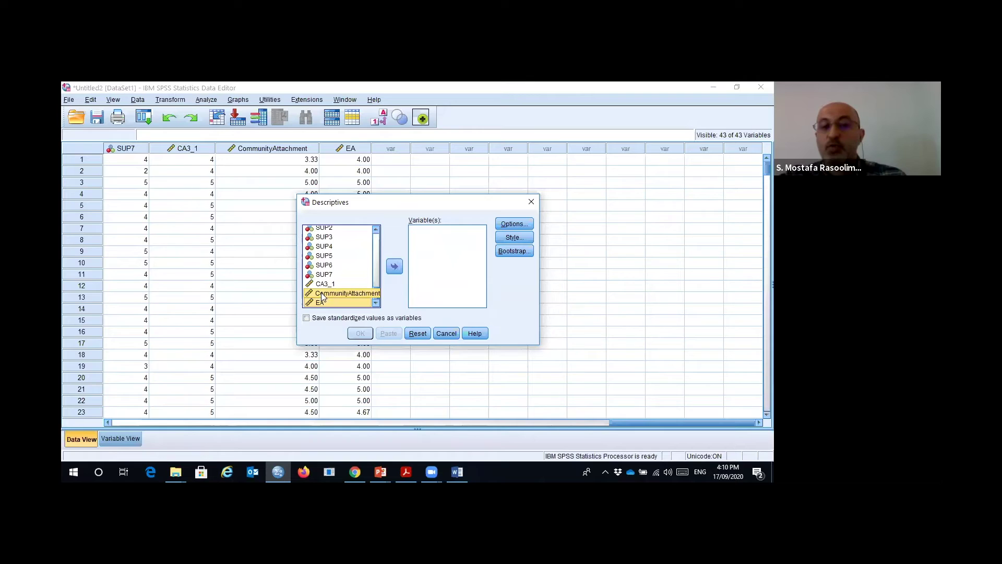
left_click(396, 267)
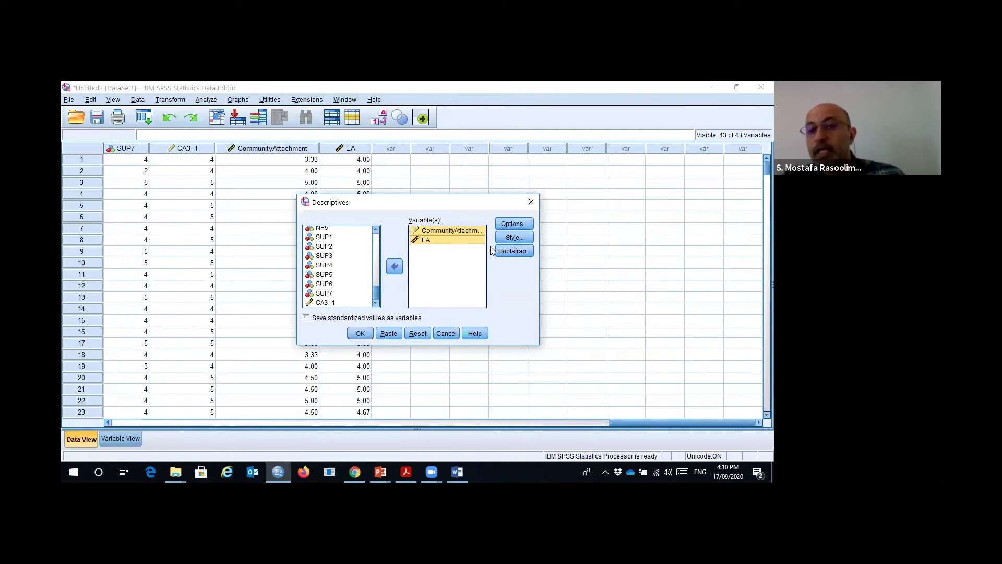
- Include kurtosis and skewness in the Descriptives statistics and run the analysis
left_click(515, 225)
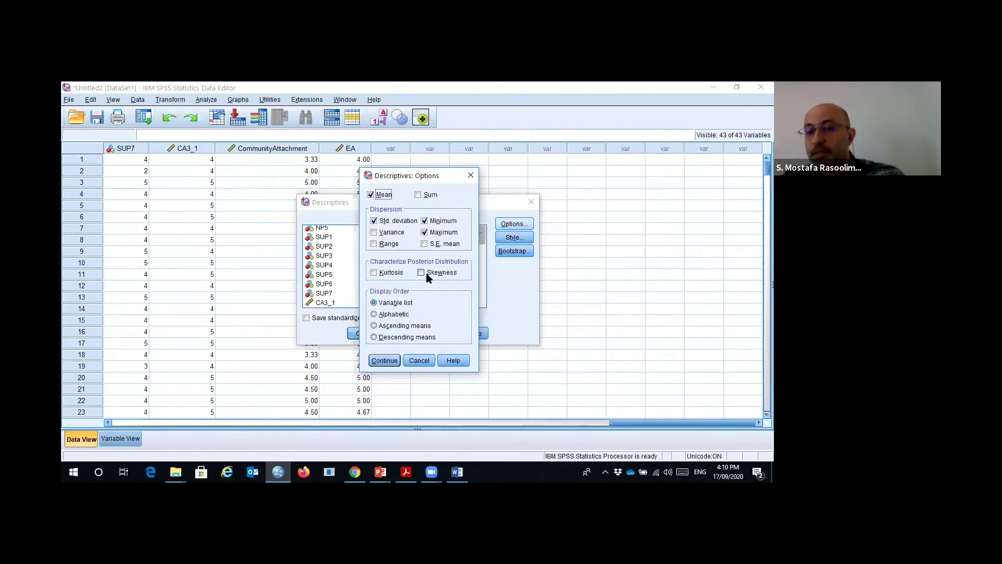
left_click(374, 273)
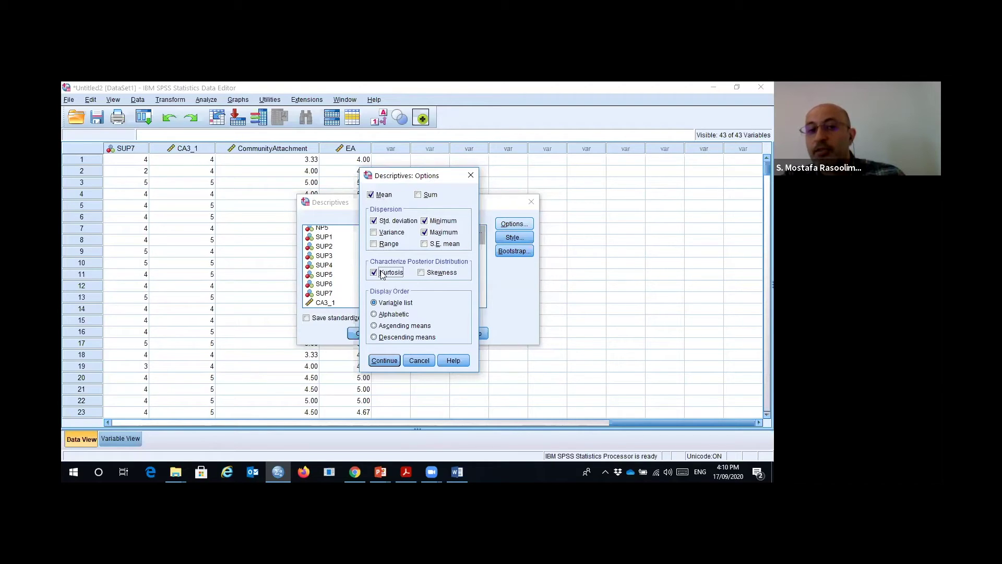
left_click(422, 273)
left_click(392, 361)
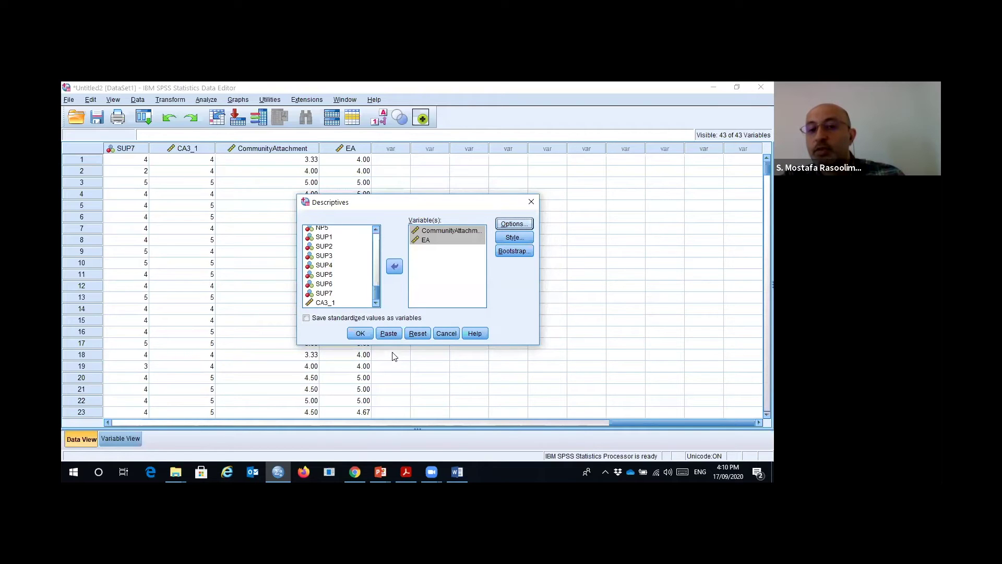
left_click(360, 334)
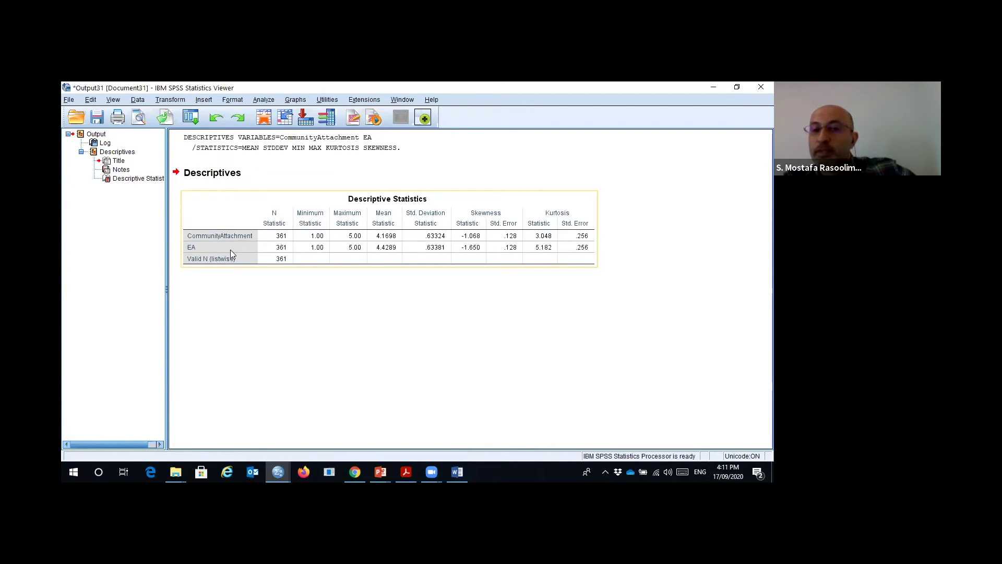
- Underline the skewness and kurtosis statistics of CommunityAttachment and EA in the Descriptive Statistics table with the annotation pen
left_click(496, 387)
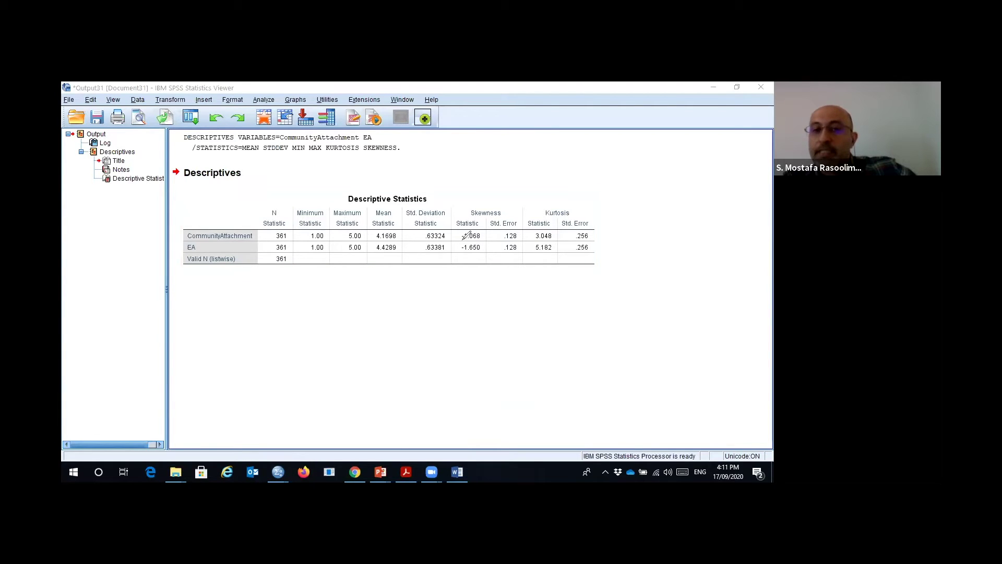
left_click_drag(462, 239, 482, 238)
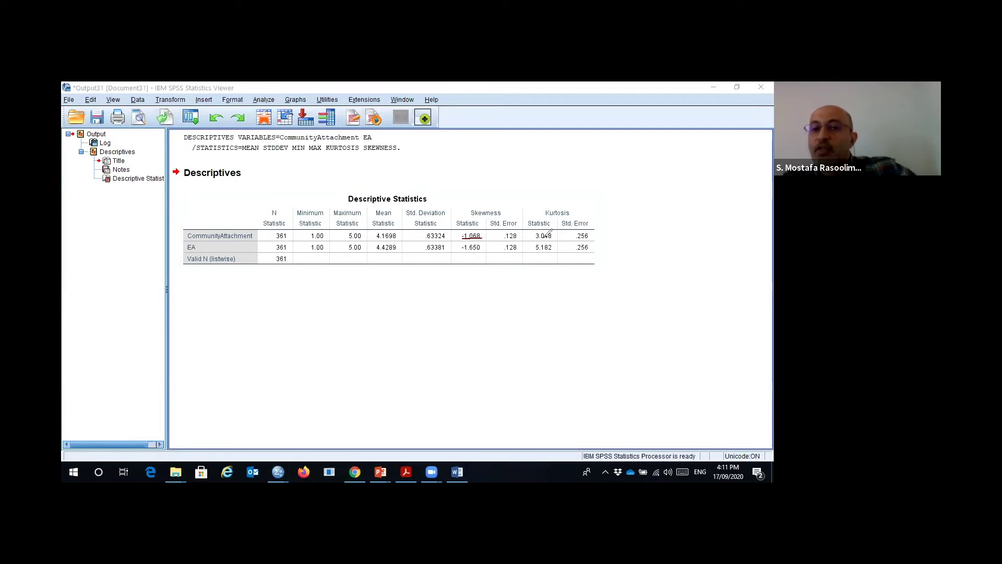
left_click_drag(531, 240, 556, 239)
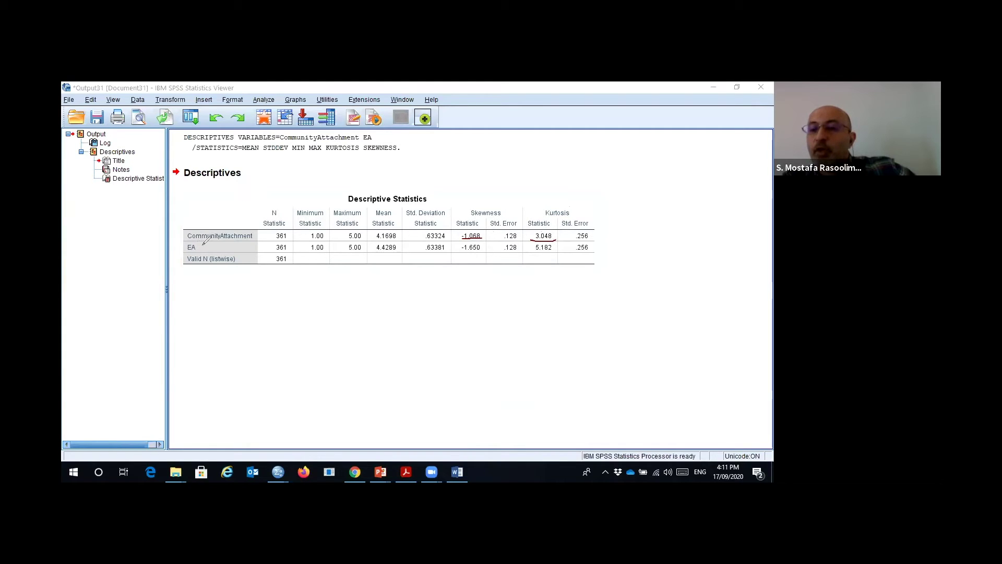
left_click_drag(460, 253, 480, 252)
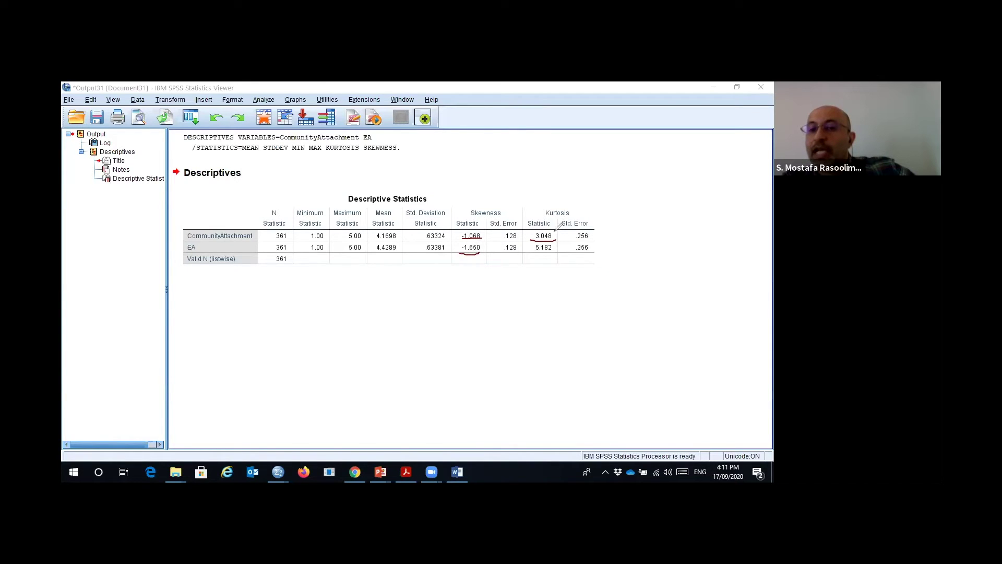
left_click_drag(531, 252, 547, 254)
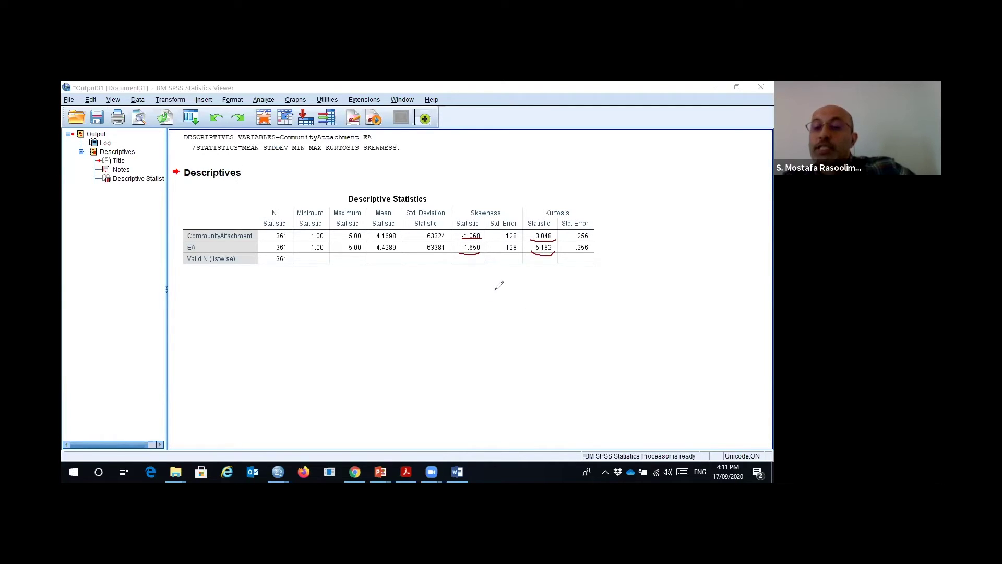
- Handwrite the threshold note "> 2" and a further mark below the Descriptive Statistics table
left_click_drag(490, 277, 488, 318)
mouse_move(525, 273)
left_mouse_down()
mouse_move(526, 298)
mouse_move(558, 296)
left_mouse_up()
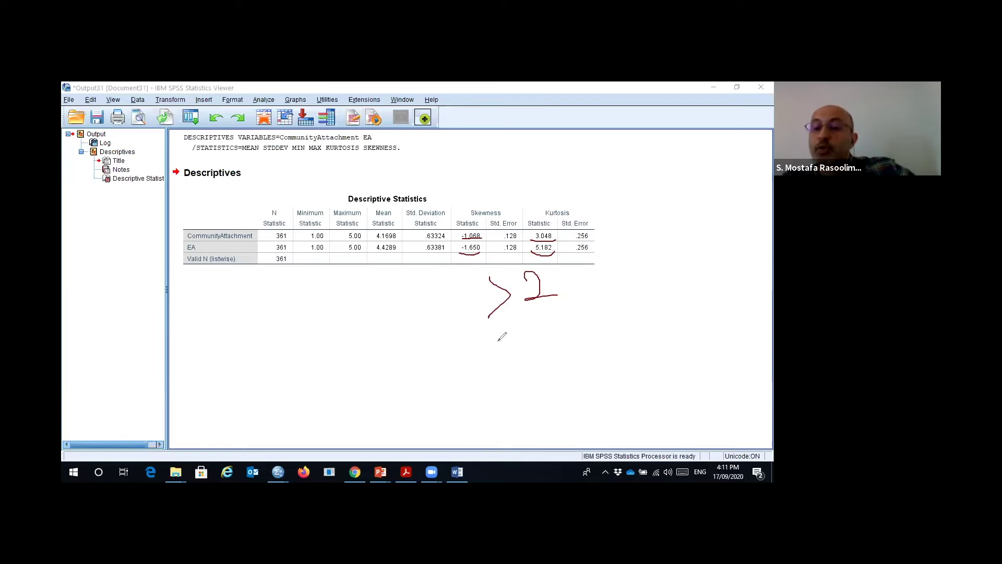
mouse_move(512, 326)
left_mouse_down()
mouse_move(487, 355)
mouse_move(509, 367)
mouse_move(564, 321)
mouse_move(552, 355)
mouse_move(584, 357)
left_mouse_up()
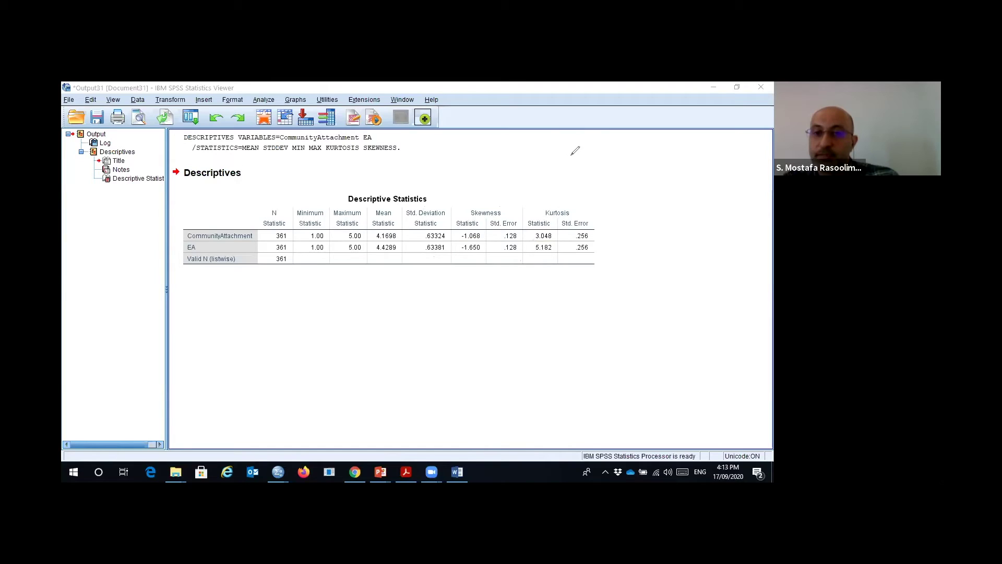
- Stop annotating and close the output document without saving it
left_click(517, 224)
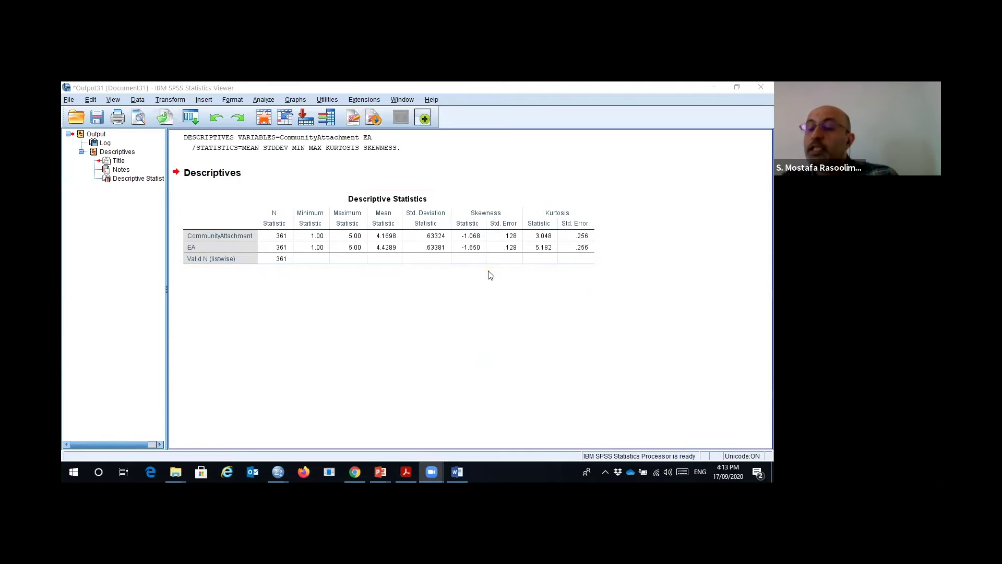
key("alt+F4")
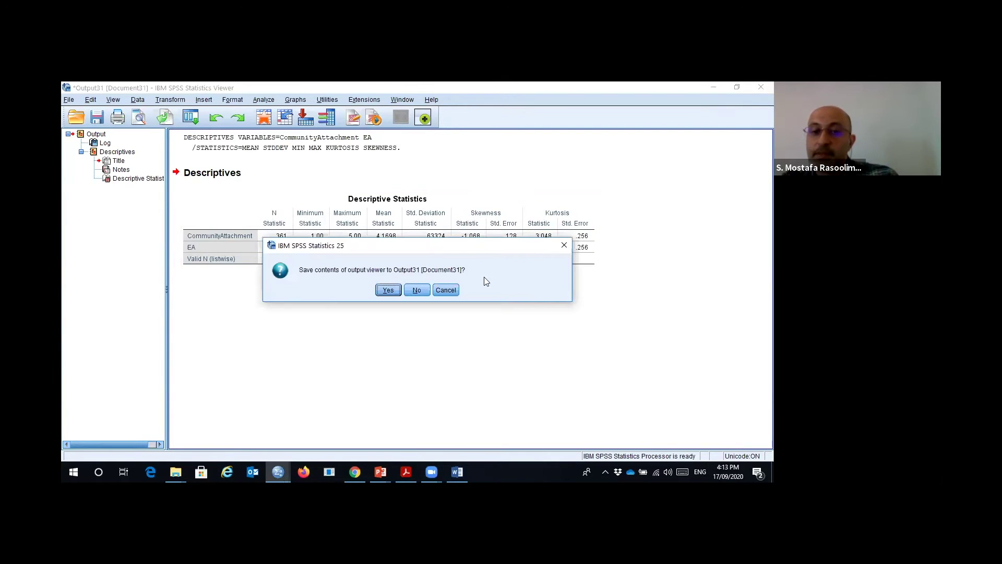
left_click(417, 293)
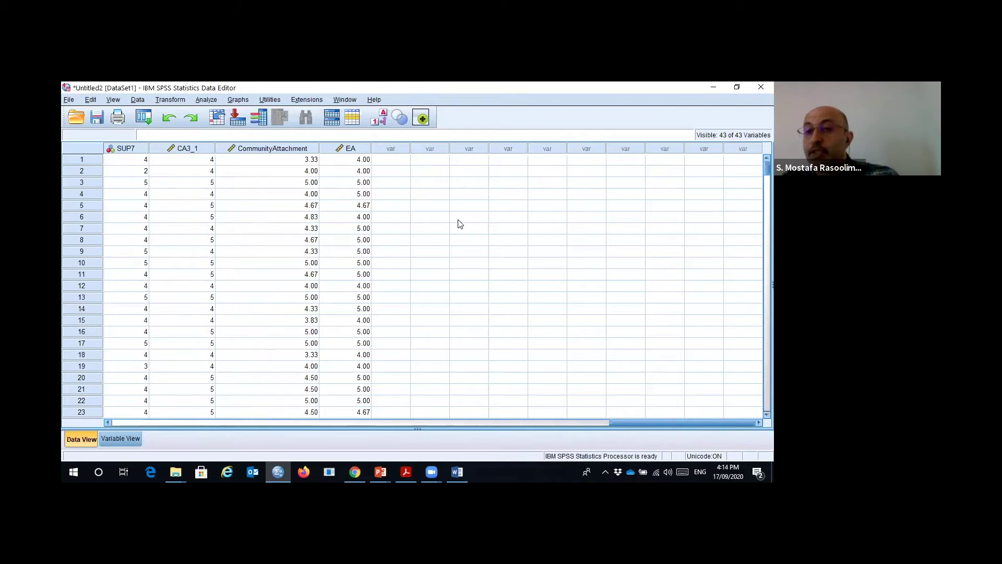
- Start an Explore analysis, clear its previous settings, and add CommunityAttachment and EA to the dependent list
left_click(207, 99)
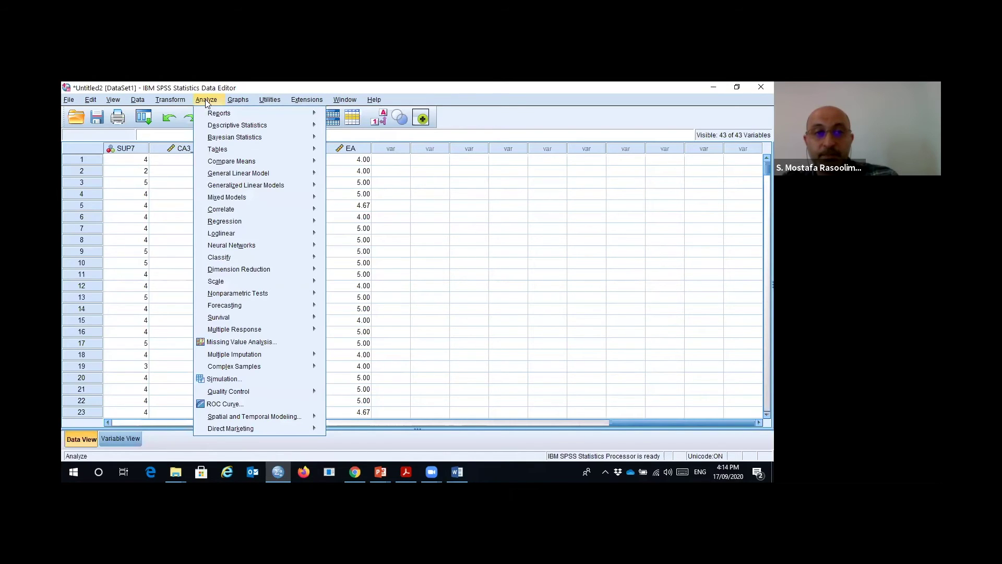
mouse_move(220, 126)
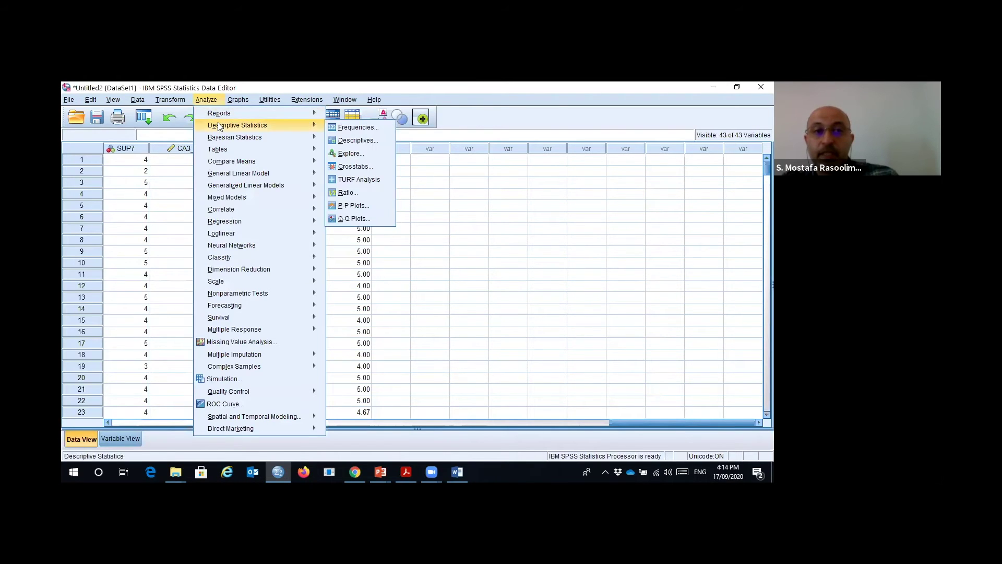
left_click(355, 155)
left_click(421, 345)
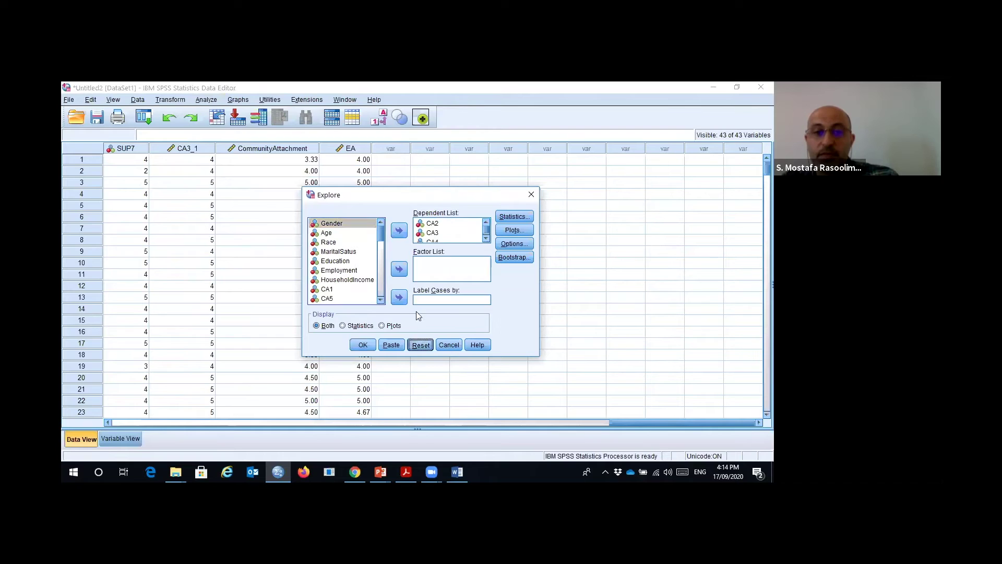
scroll(377, 277, "down", 11)
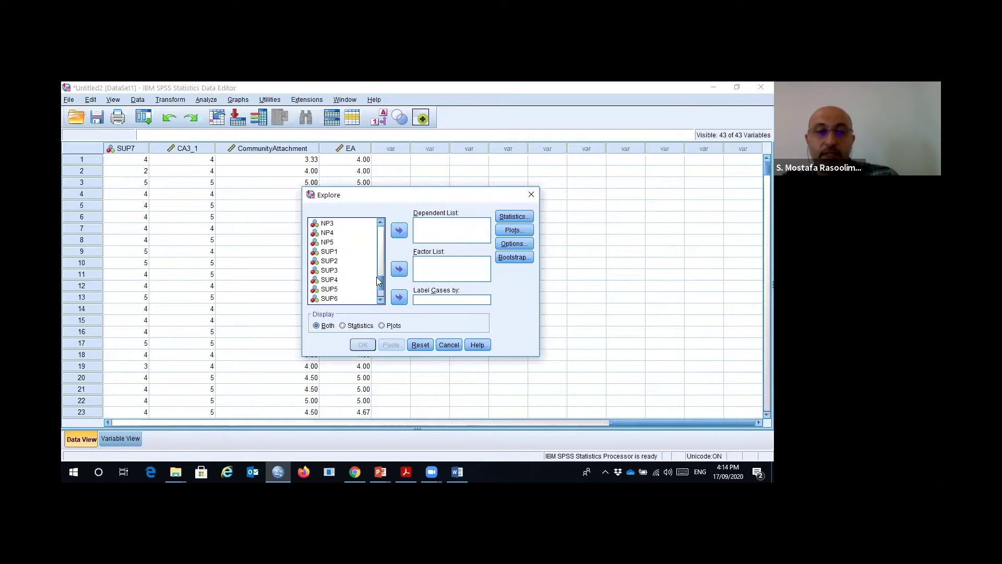
left_click(328, 291)
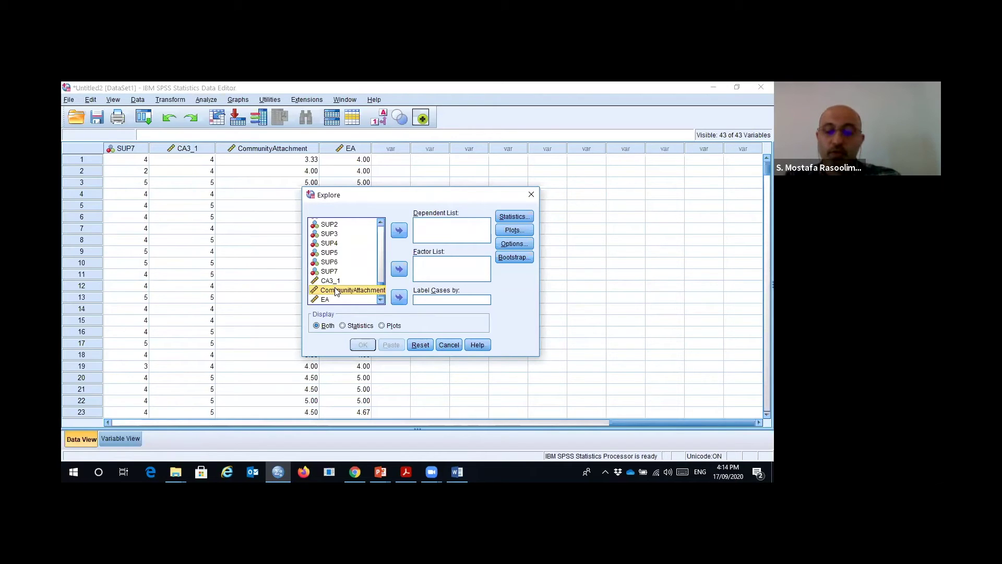
left_click(327, 299, "shift")
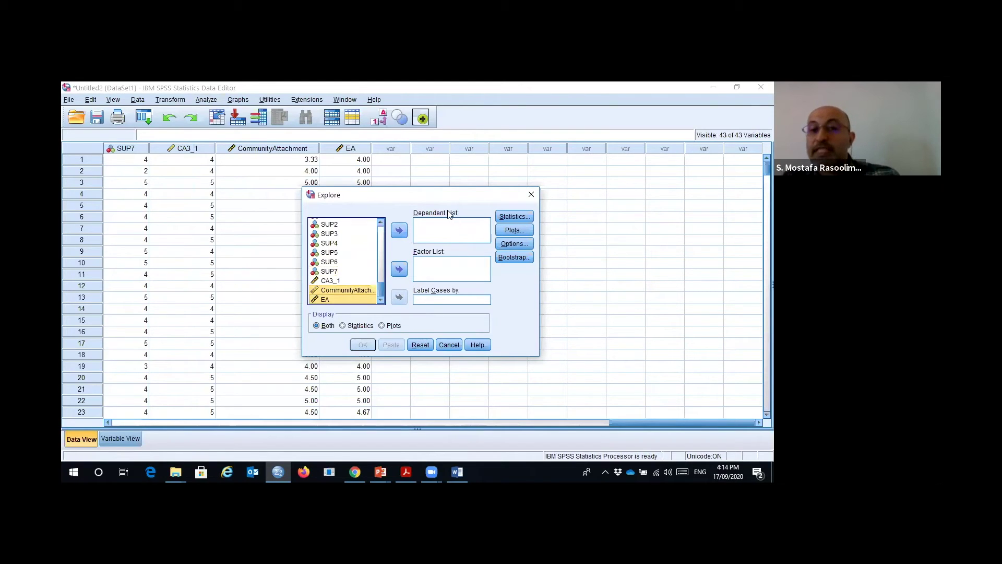
left_click(400, 231)
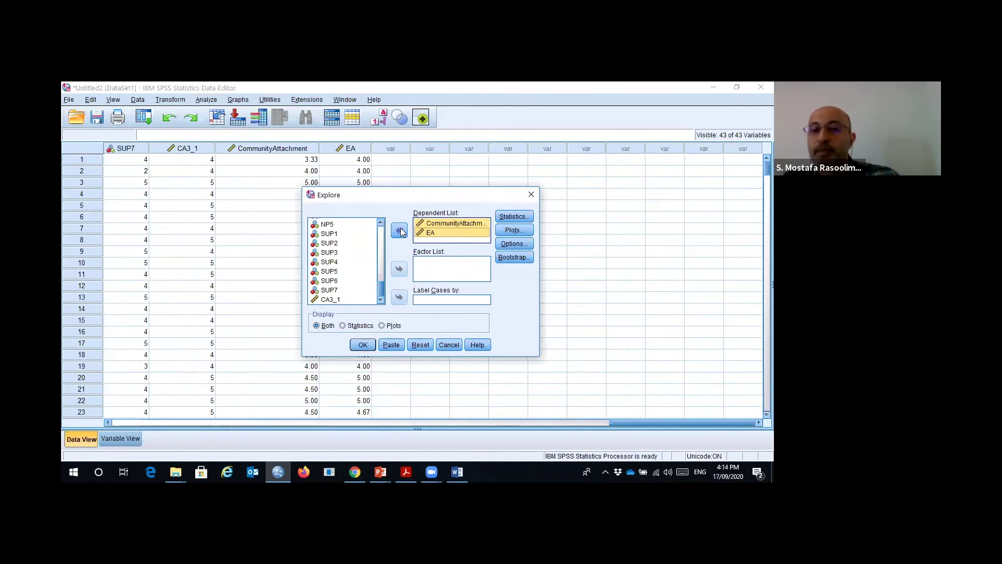
- Keep the Explore descriptives at a 95% confidence interval, turn off the stem-and-leaf plot, and enable normality plots with tests
left_click(514, 218)
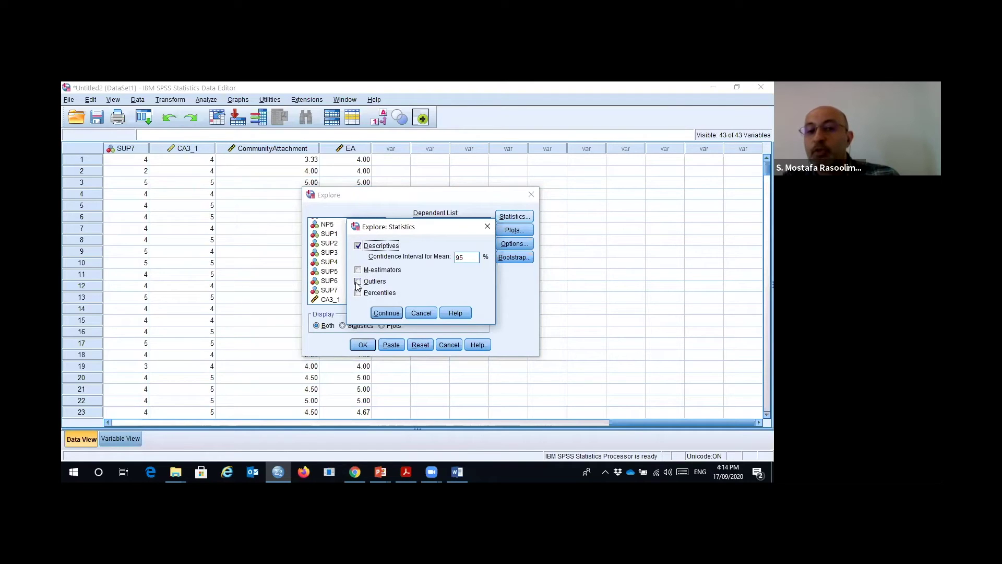
left_click(387, 313)
left_click(525, 232)
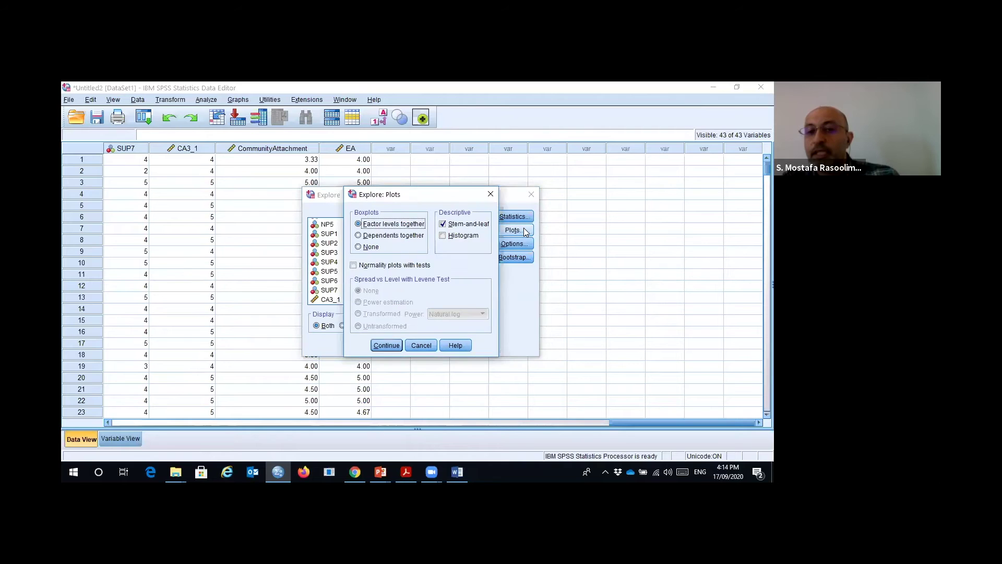
left_click(445, 227)
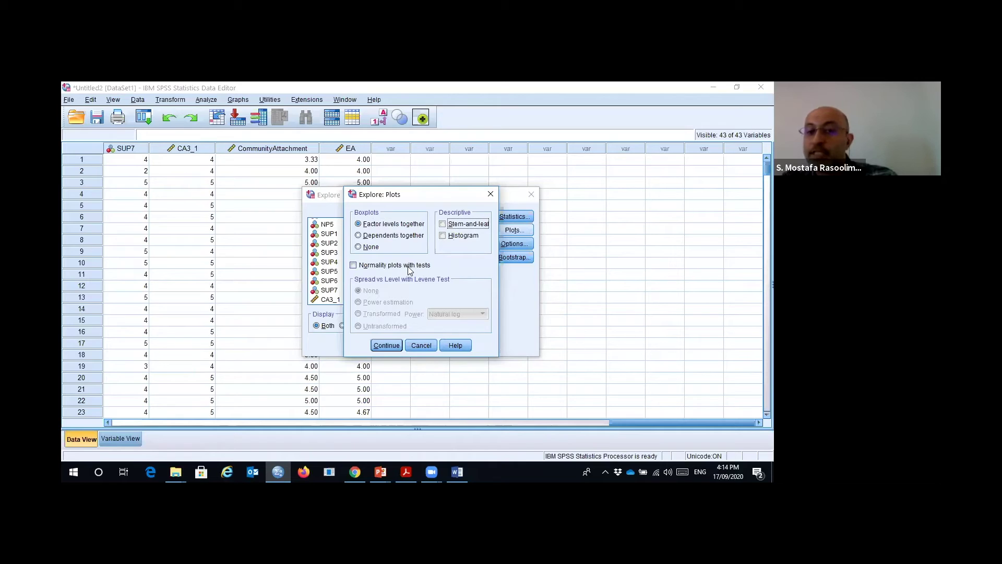
left_click(354, 266)
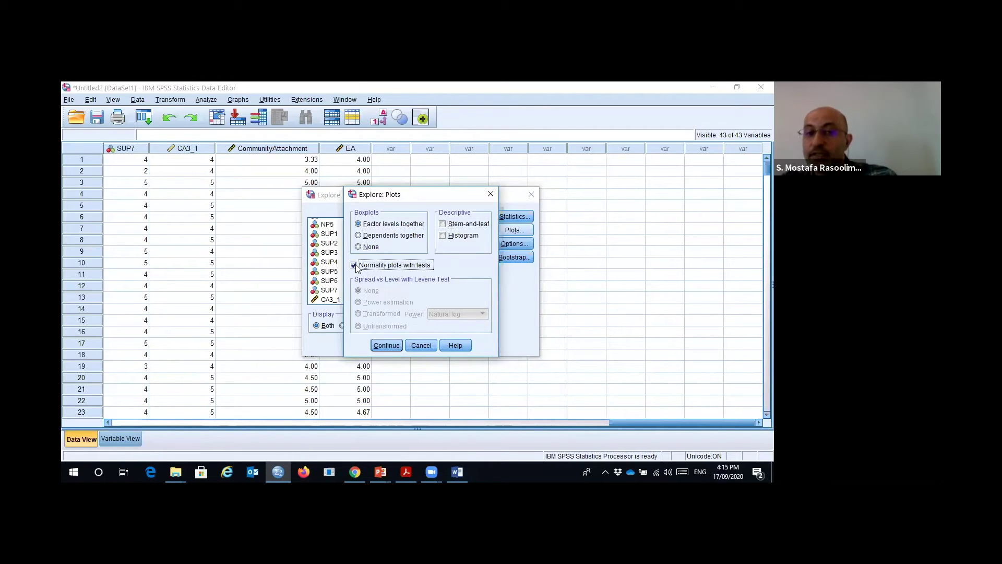
left_click(386, 346)
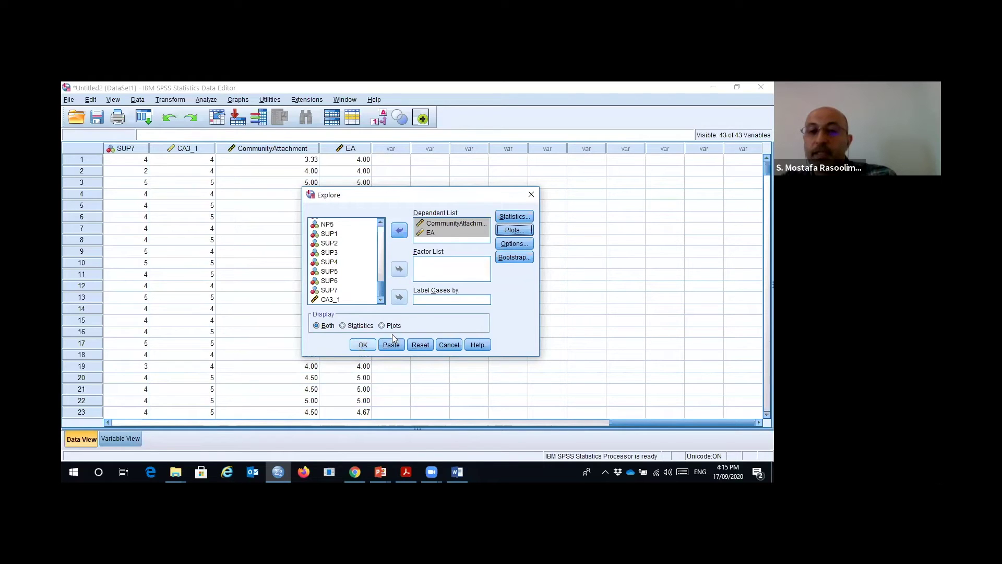
left_click(514, 243)
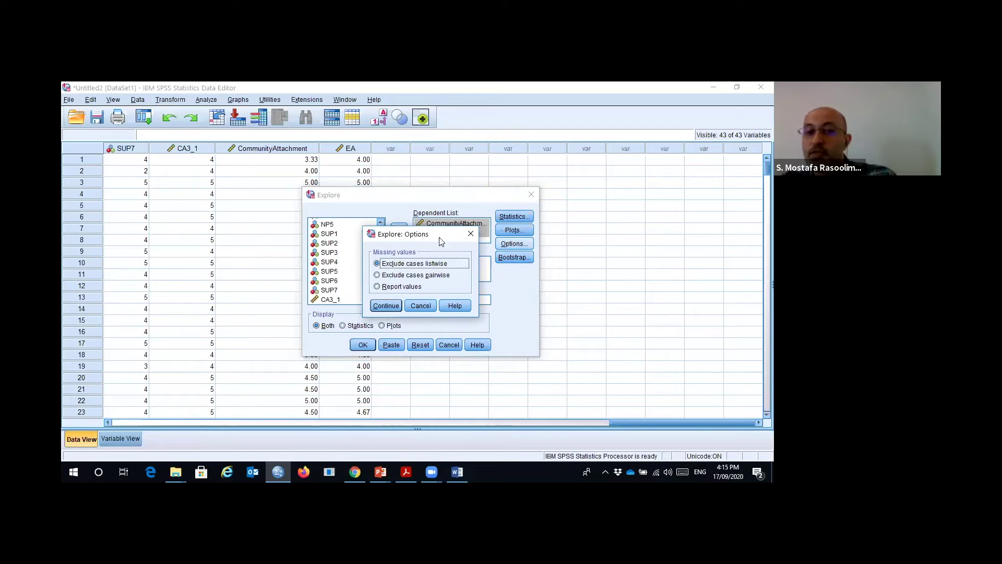
left_click(472, 233)
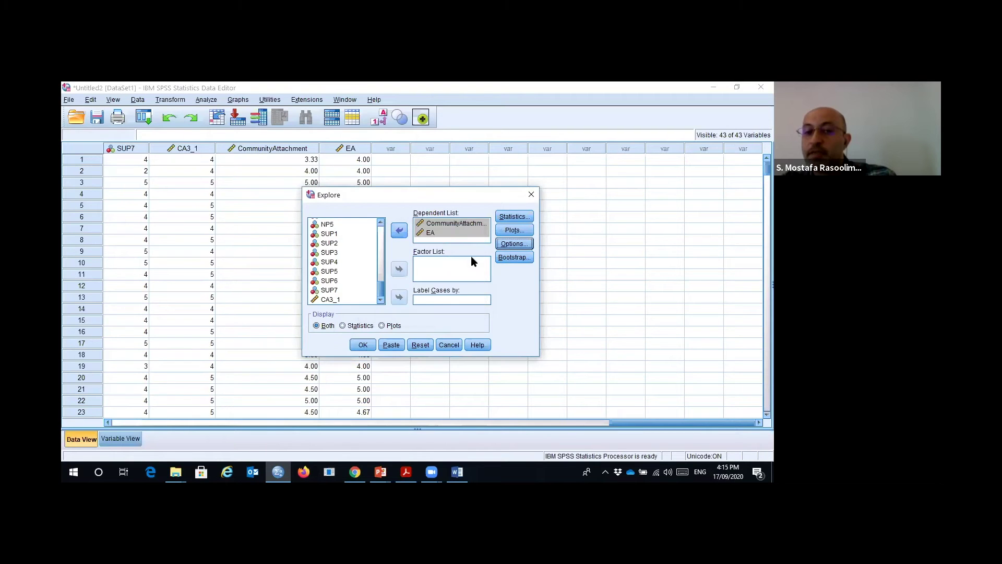
- Run the Explore analysis, review its Descriptives, and select the Tests of Normality table in the output
left_click(363, 346)
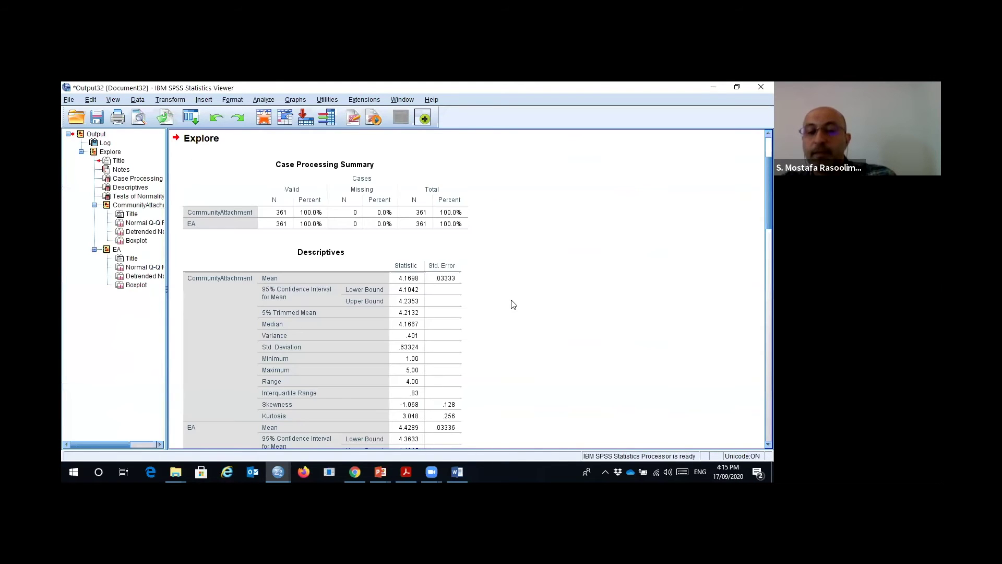
scroll(512, 303, "down", 1)
left_click(448, 301)
scroll(447, 301, "down", 1)
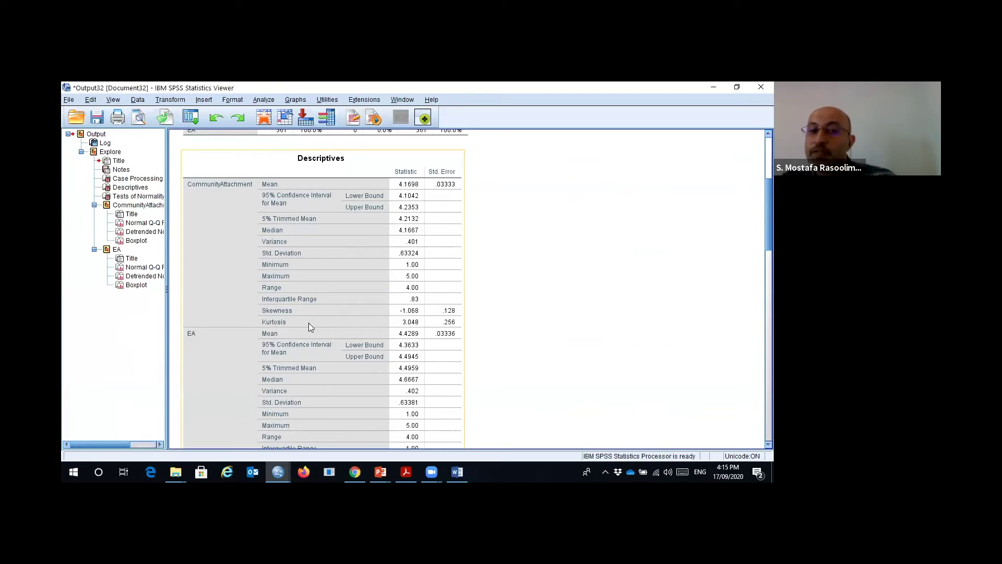
scroll(430, 333, "down", 10)
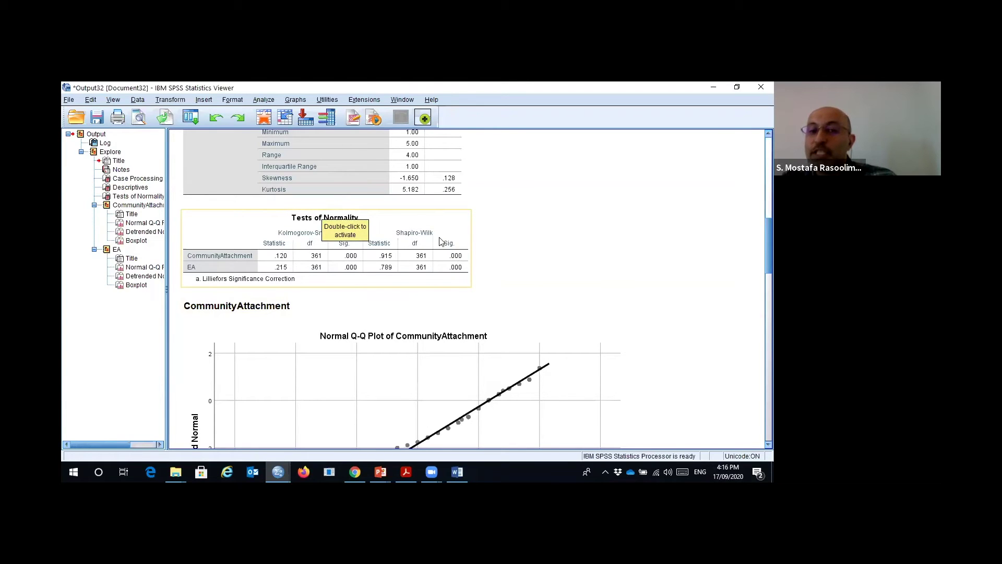
left_click(458, 257)
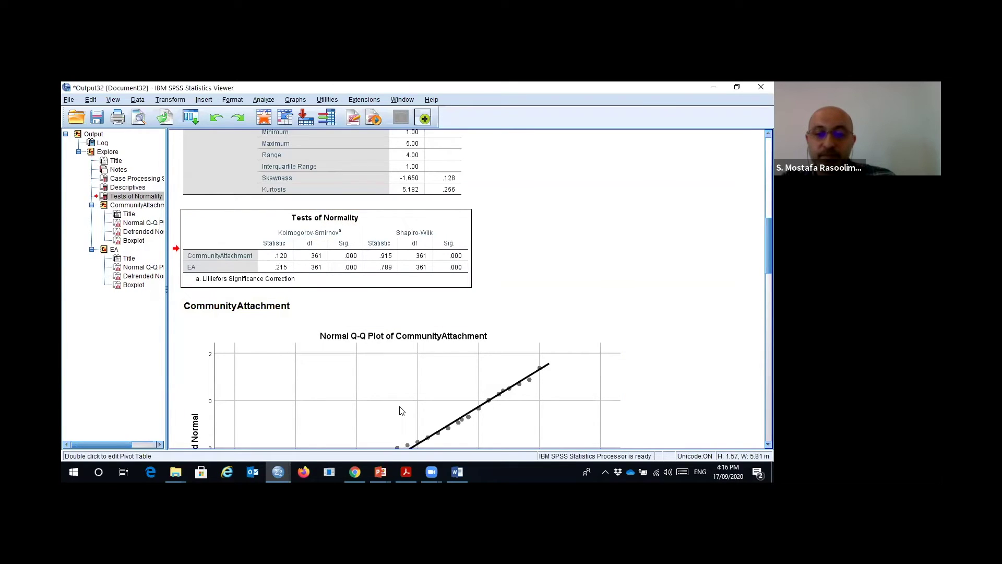
- Handwrite an arrow to CommunityAttachment's Shapiro-Wilk significance and the note "p < 0.05" beside the Tests of Normality table
mouse_move(470, 251)
left_mouse_down()
mouse_move(474, 236)
mouse_move(464, 257)
mouse_move(477, 235)
mouse_move(478, 245)
left_mouse_up()
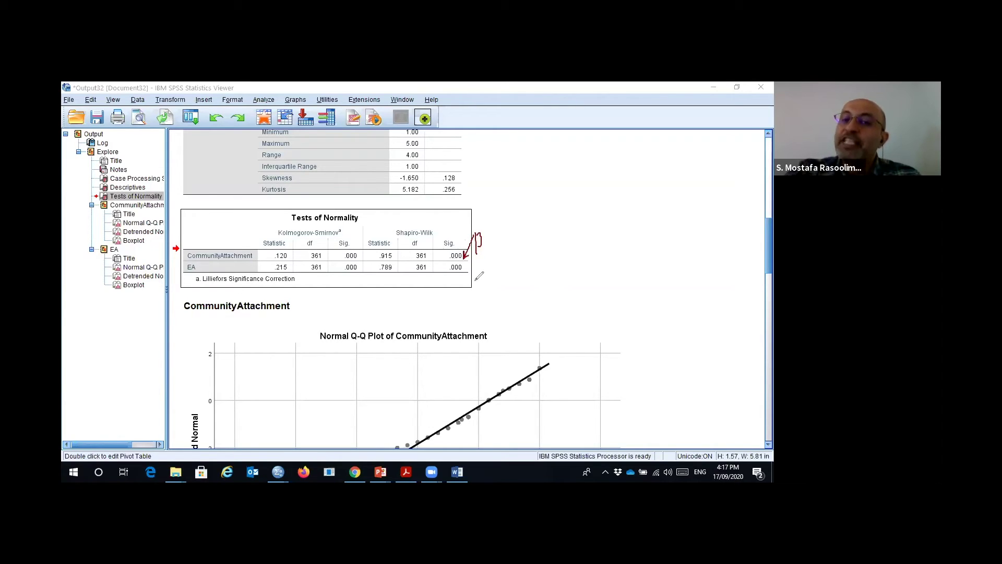
mouse_move(501, 227)
left_mouse_down()
mouse_move(477, 244)
mouse_move(499, 251)
mouse_move(515, 232)
mouse_move(538, 236)
mouse_move(547, 222)
mouse_move(557, 242)
mouse_move(566, 224)
left_mouse_up()
left_click(527, 236)
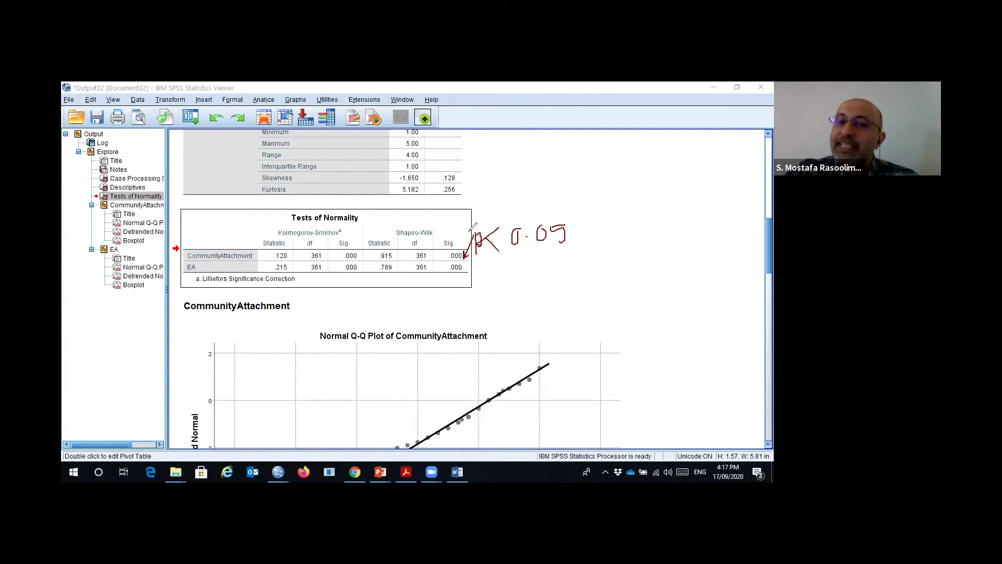
- Handwrite a large "P > 0.05" below the first note, and clear all annotations from the output
mouse_move(493, 291)
left_mouse_down()
mouse_move(492, 337)
mouse_move(514, 312)
mouse_move(492, 318)
left_mouse_up()
mouse_move(526, 272)
left_mouse_down()
mouse_move(572, 301)
mouse_move(521, 359)
left_mouse_up()
mouse_move(603, 285)
left_mouse_down()
mouse_move(580, 321)
mouse_move(599, 312)
mouse_move(601, 286)
mouse_move(614, 316)
mouse_move(636, 296)
mouse_move(611, 282)
mouse_move(635, 274)
mouse_move(638, 299)
mouse_move(653, 293)
mouse_move(637, 333)
left_mouse_up()
left_click(607, 301)
left_click_drag(637, 276, 655, 274)
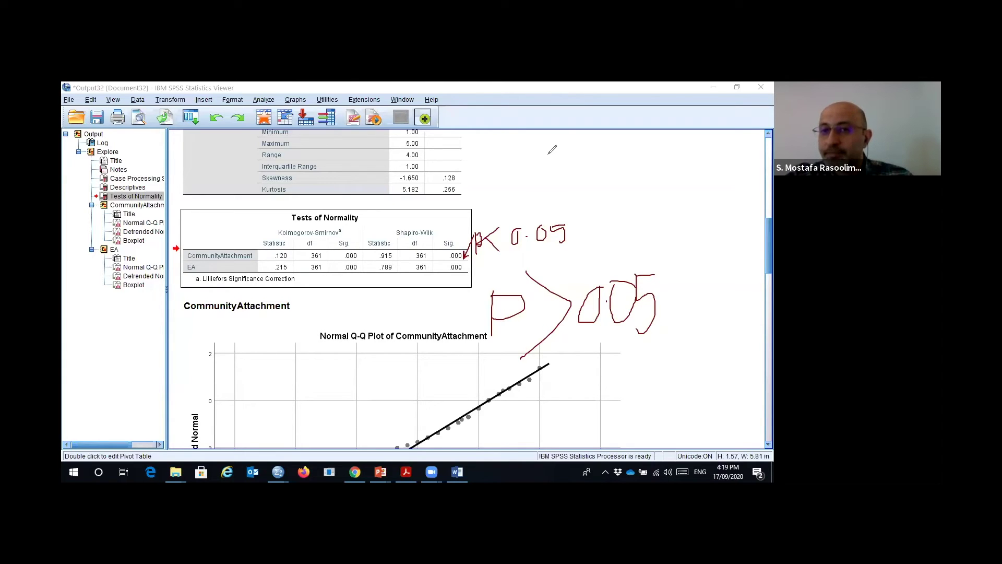
key("e")
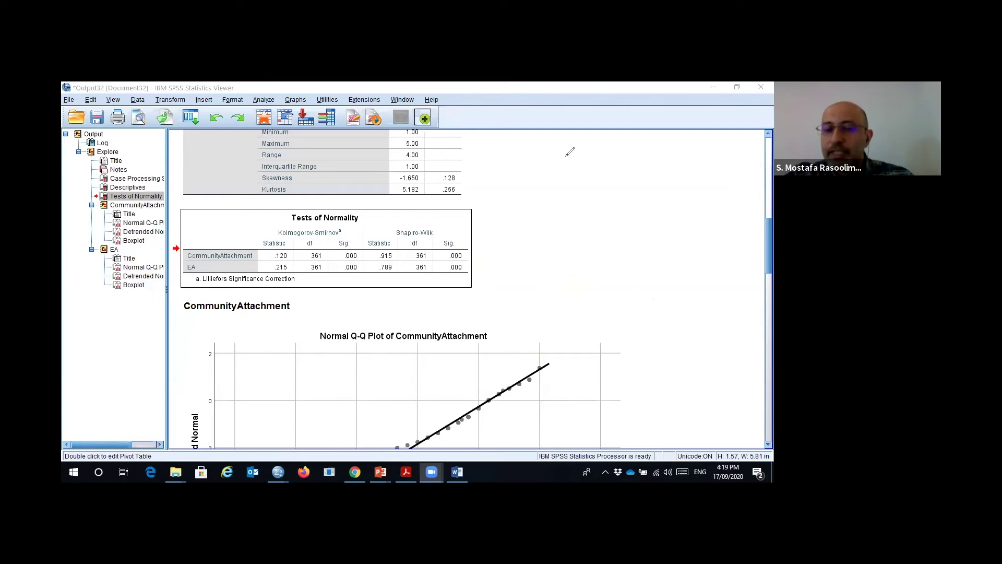
left_click(513, 237)
- Compare the Tests of Normality significance values with the normal Q-Q plots, and review the remaining Explore output
scroll(563, 274, "down", 2)
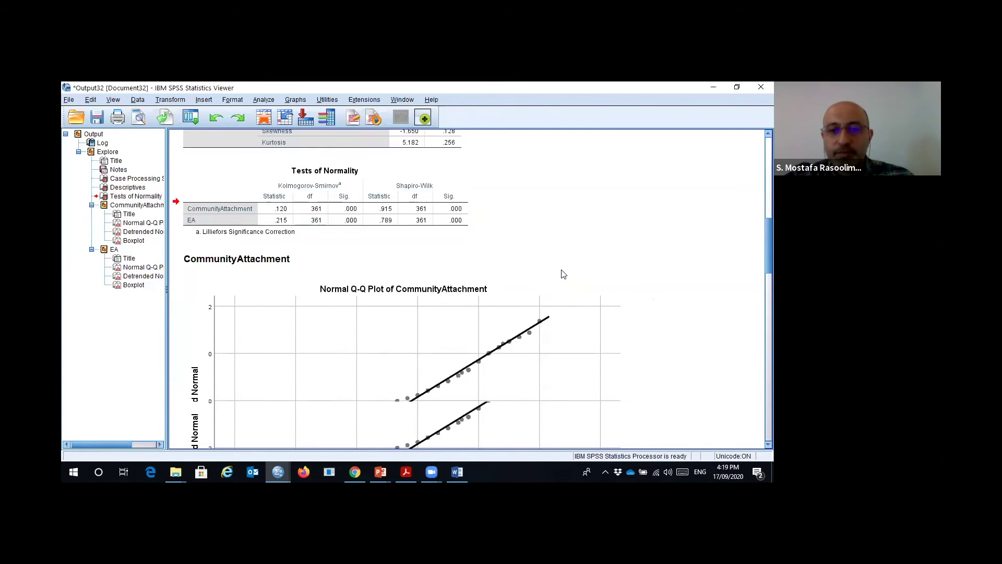
scroll(563, 274, "down", 4)
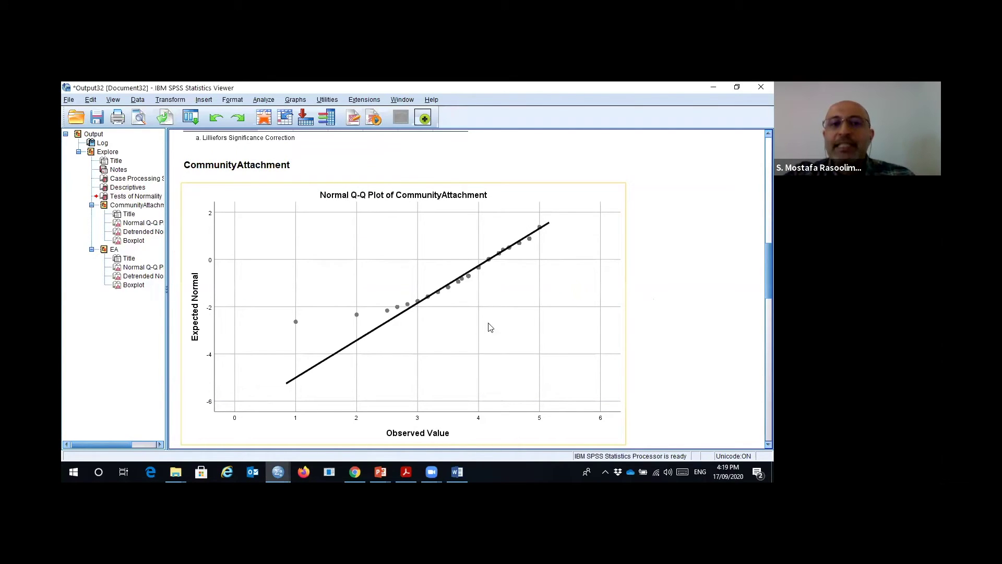
scroll(370, 269, "up", 2)
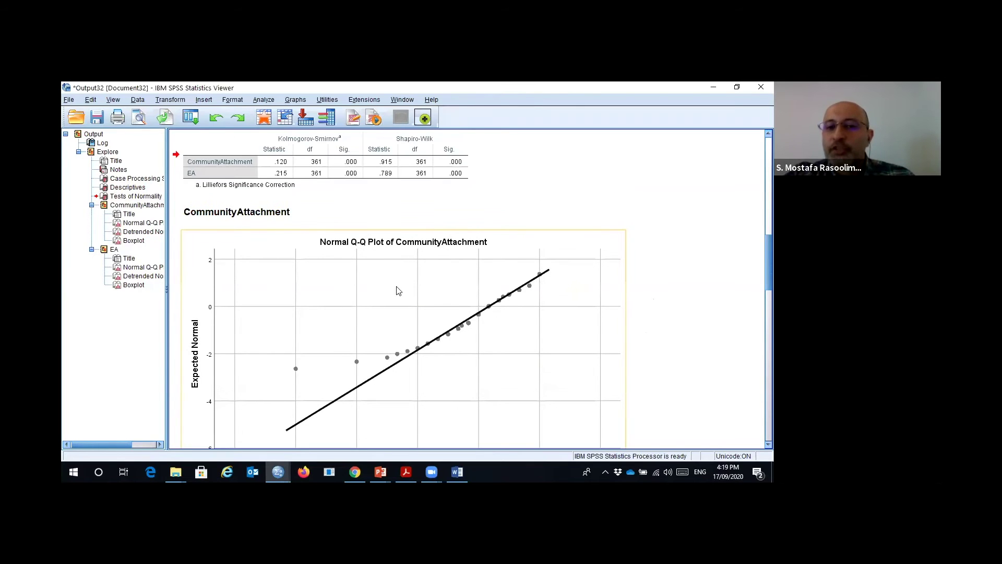
scroll(453, 266, "up", 2)
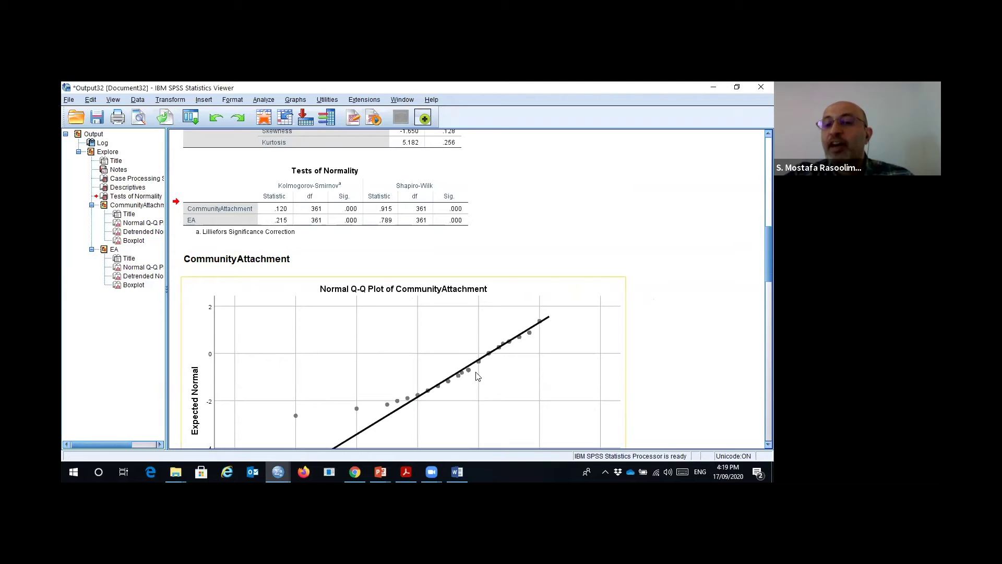
scroll(494, 345, "down", 4)
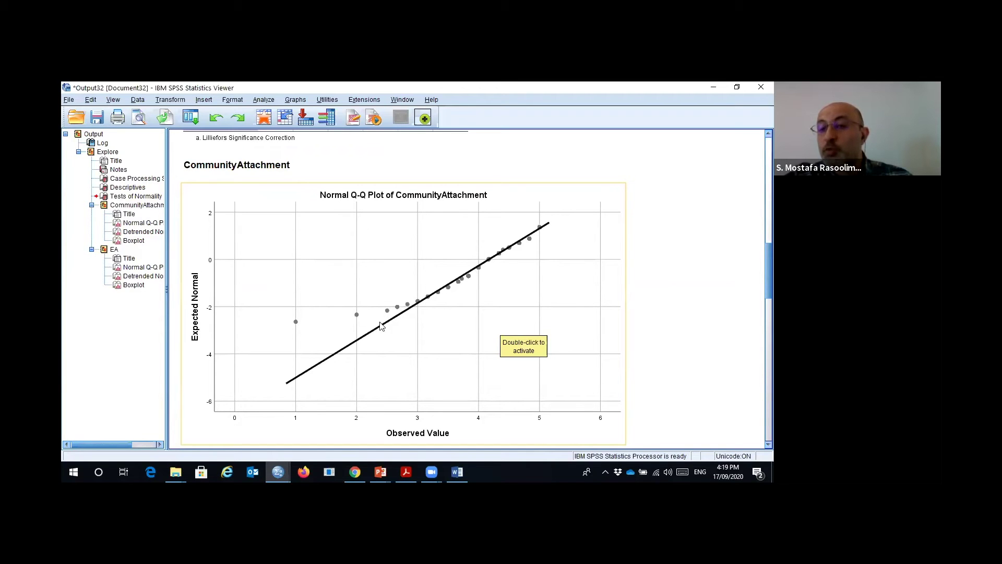
scroll(439, 282, "up", 3)
scroll(438, 286, "up", 1)
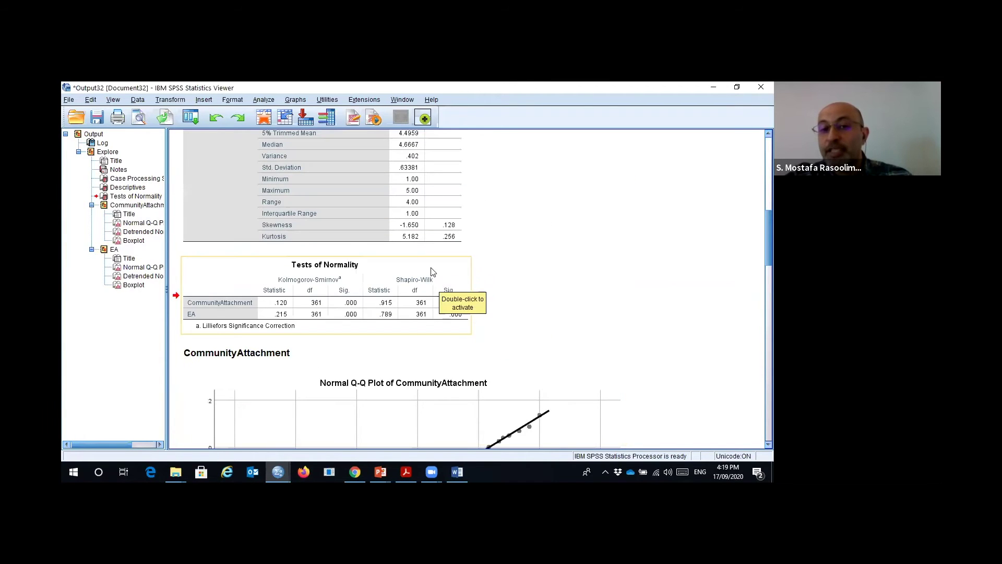
scroll(366, 209, "up", 1)
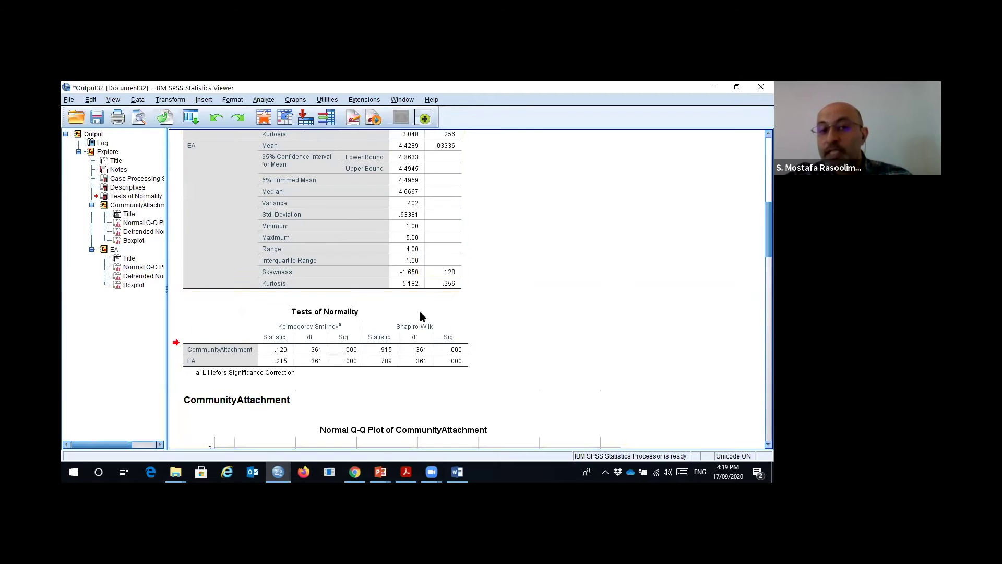
scroll(314, 245, "down", 2)
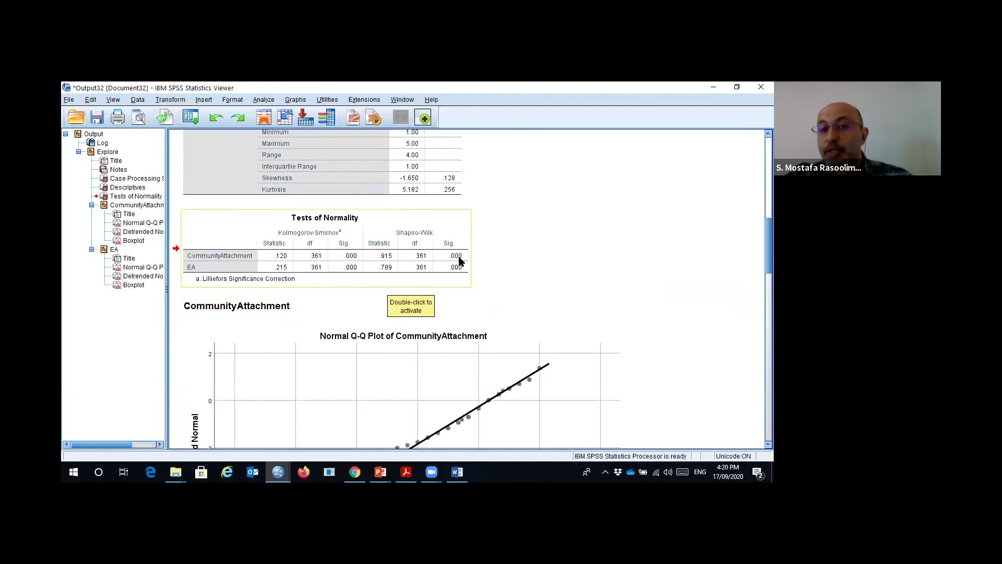
scroll(514, 280, "down", 18)
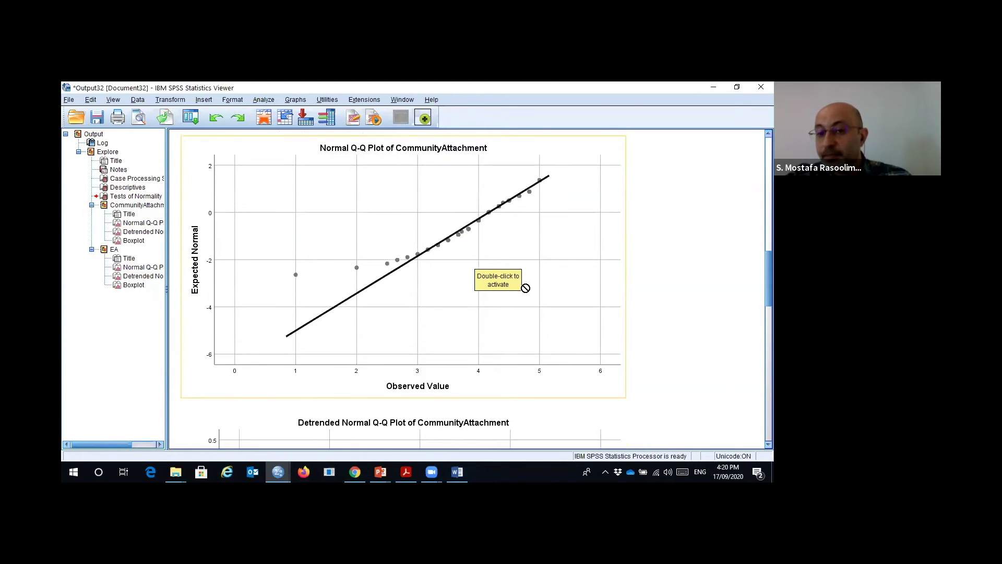
scroll(526, 291, "down", 12)
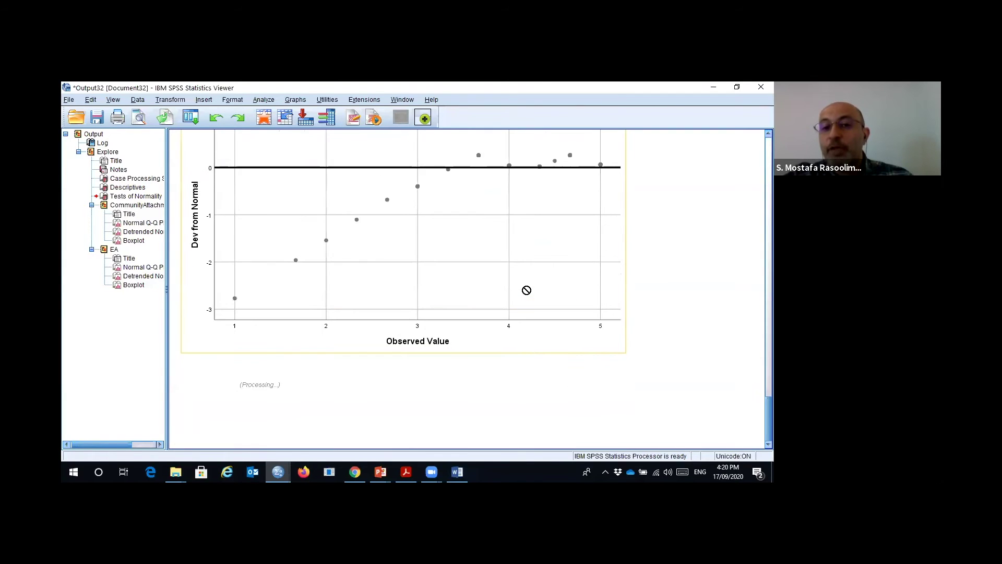
scroll(598, 342, "up", 20)
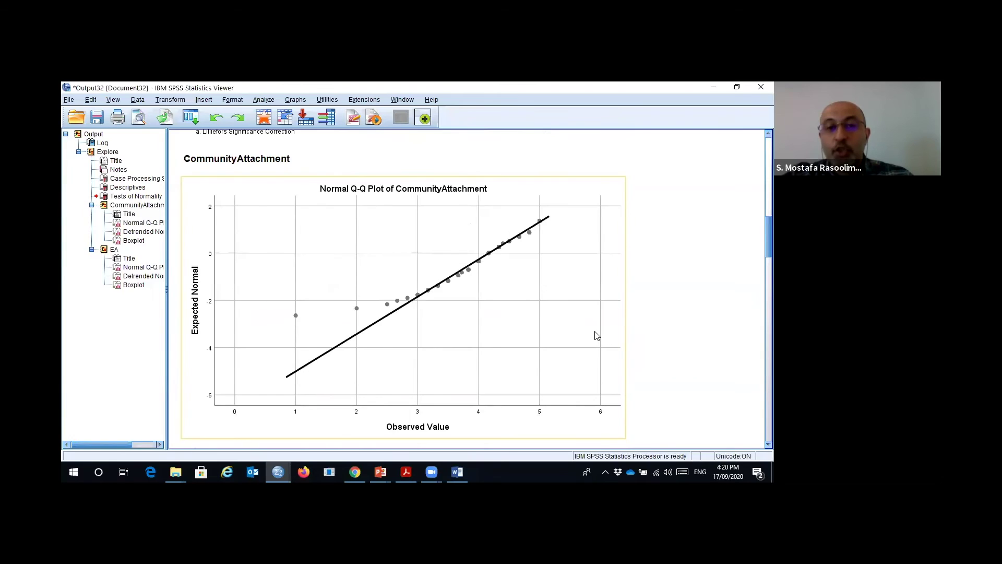
scroll(597, 335, "up", 12)
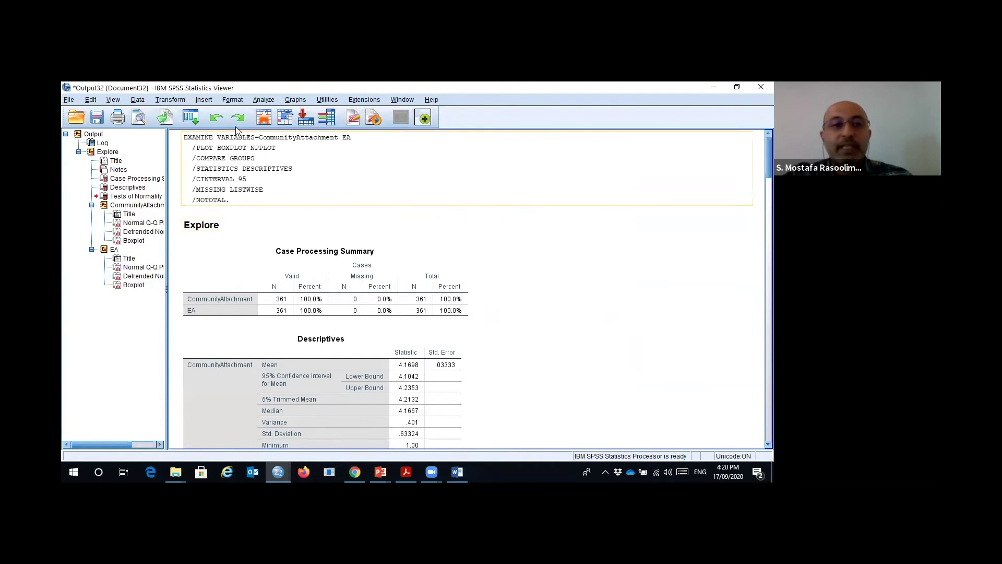
- Add a histogram to the Explore plots for CommunityAttachment and EA, and rerun the analysis
left_click(264, 100)
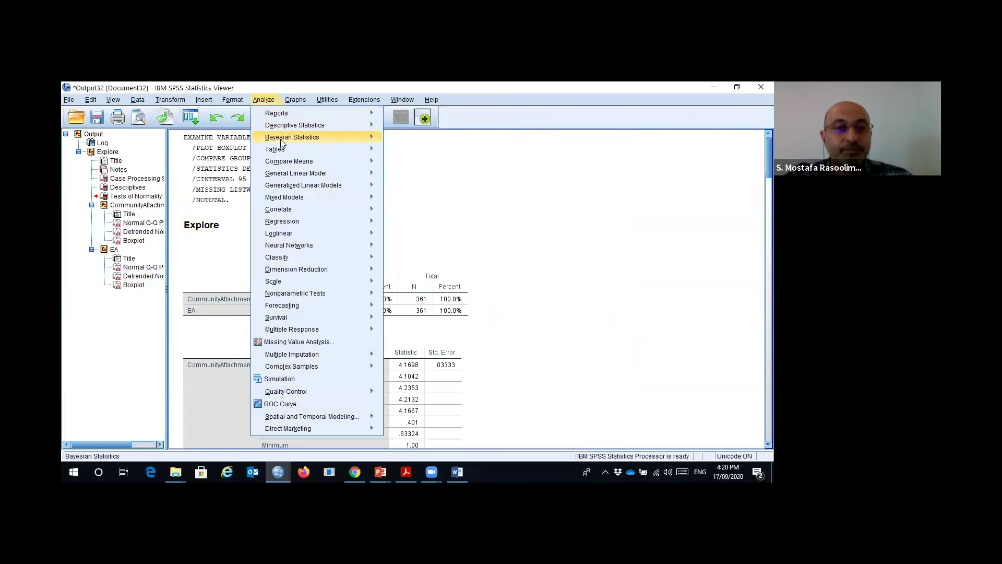
mouse_move(286, 128)
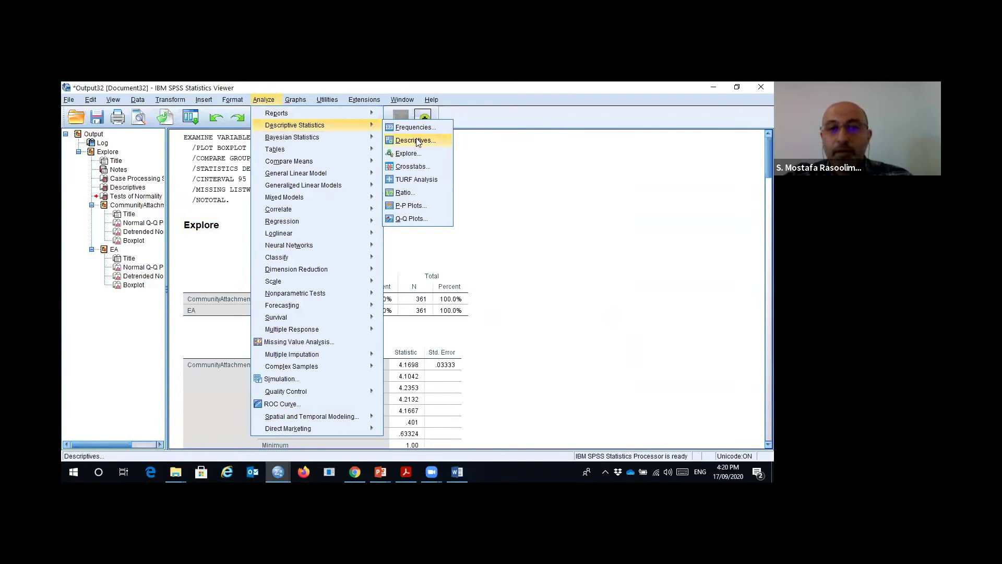
left_click(415, 152)
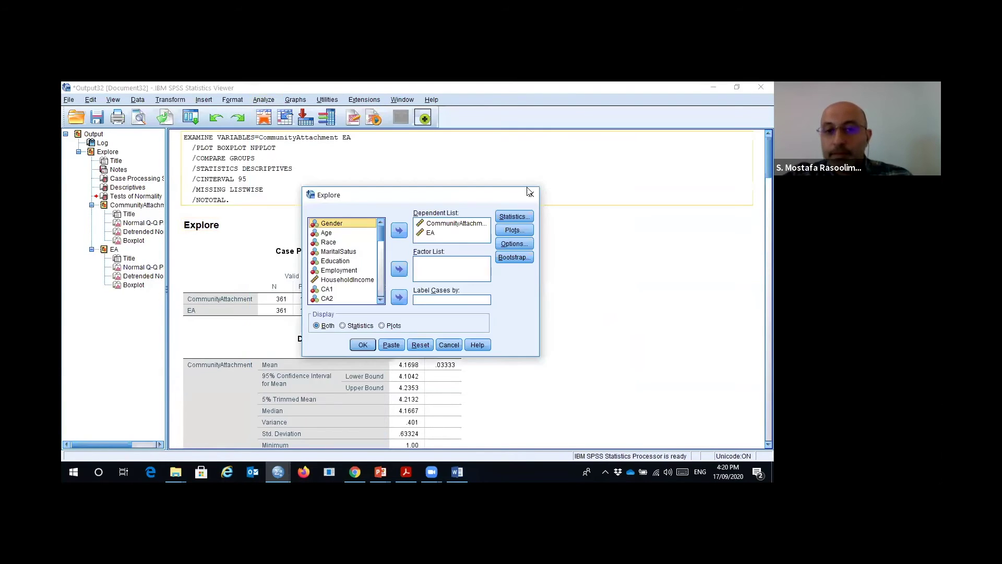
left_click(519, 231)
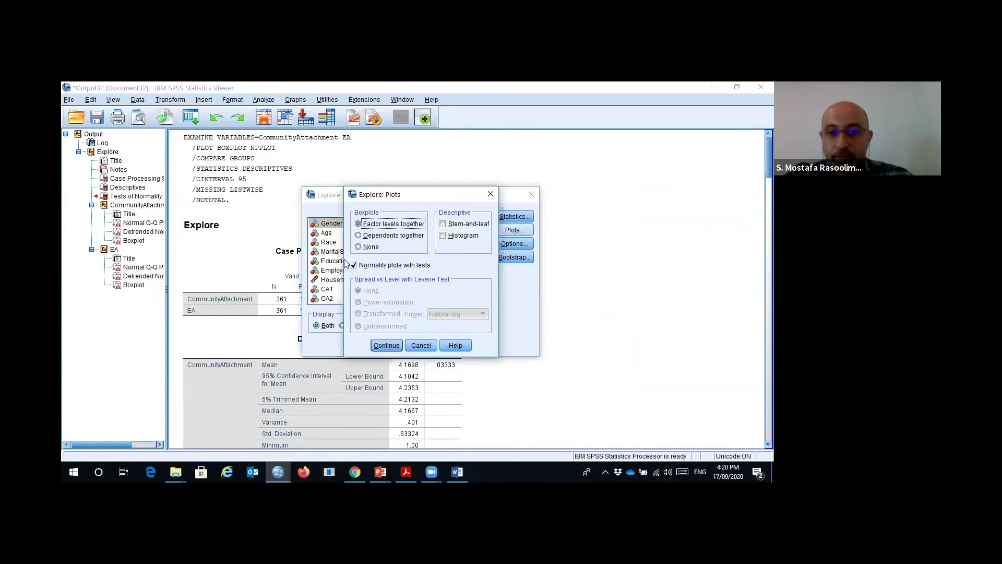
left_click(443, 236)
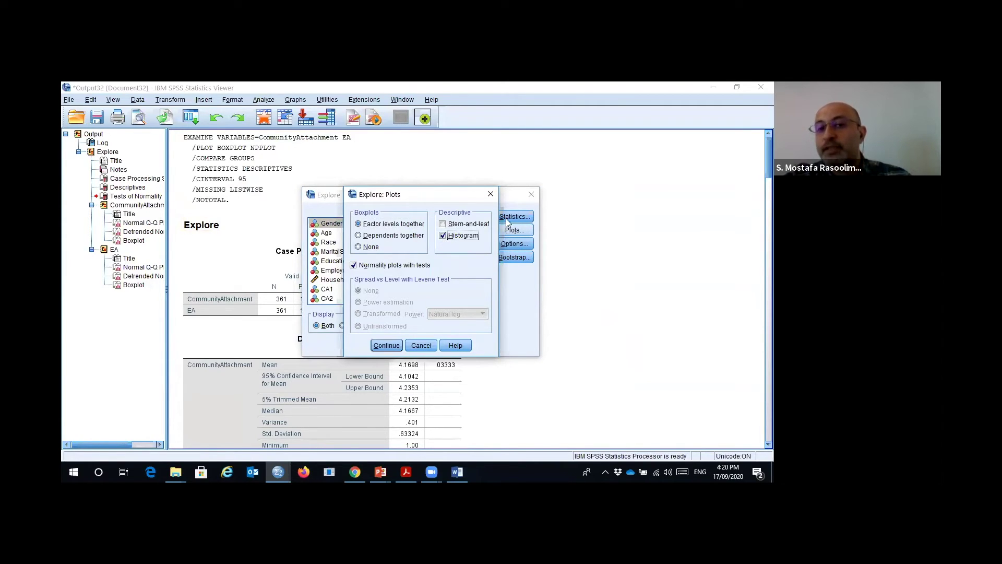
left_click(387, 345)
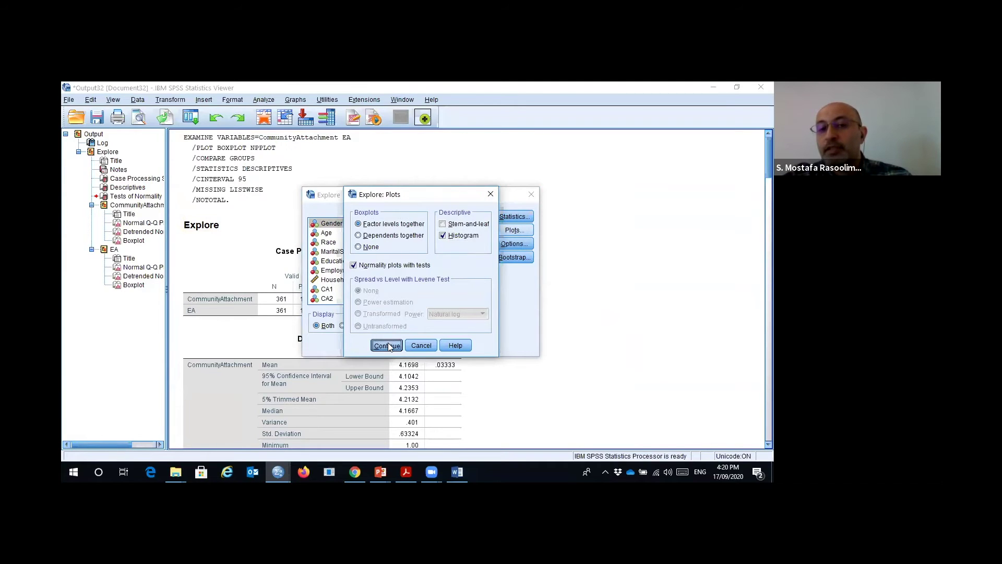
left_click(362, 345)
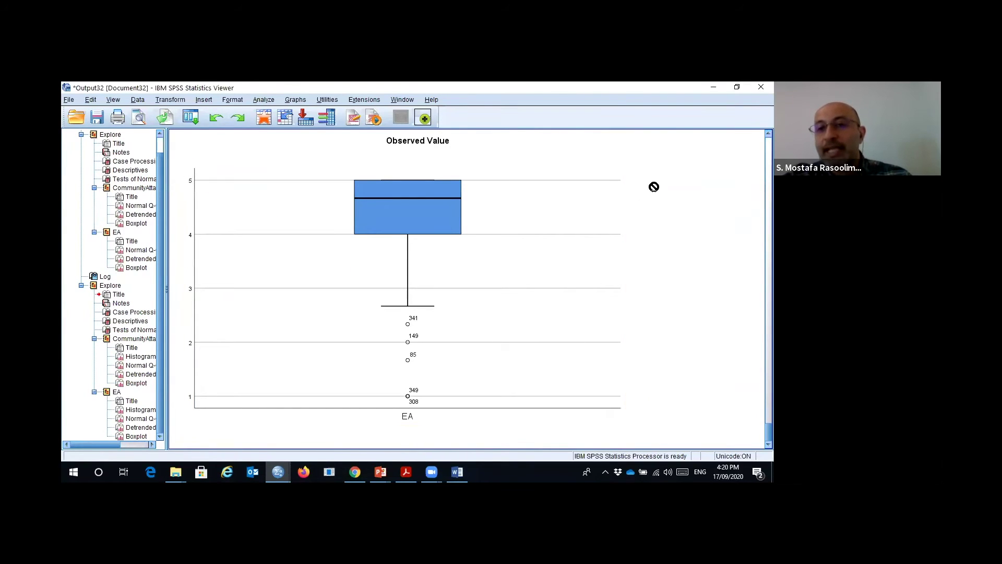
- Close the output document without saving its contents
left_click(761, 86)
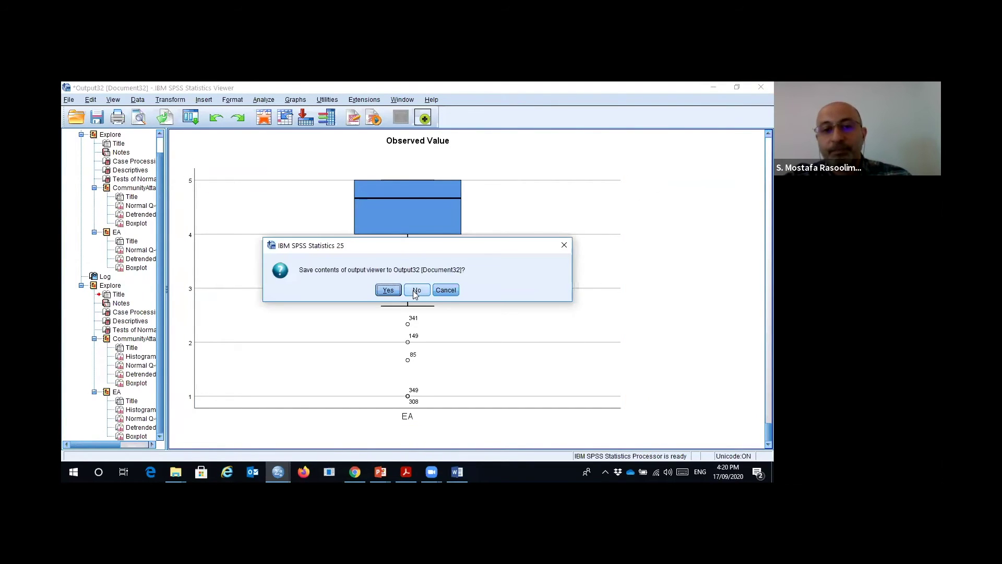
left_click(413, 290)
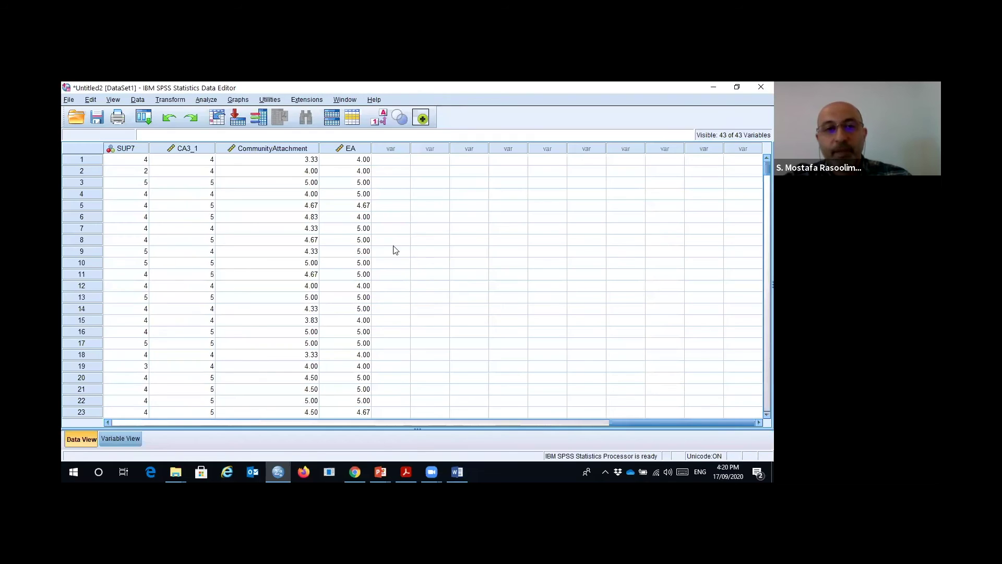
- Rerun Explore for CommunityAttachment and EA with histogram and normality plots enabled, and bring up the CommunityAttachment histogram in the output
left_click(205, 100)
mouse_move(230, 128)
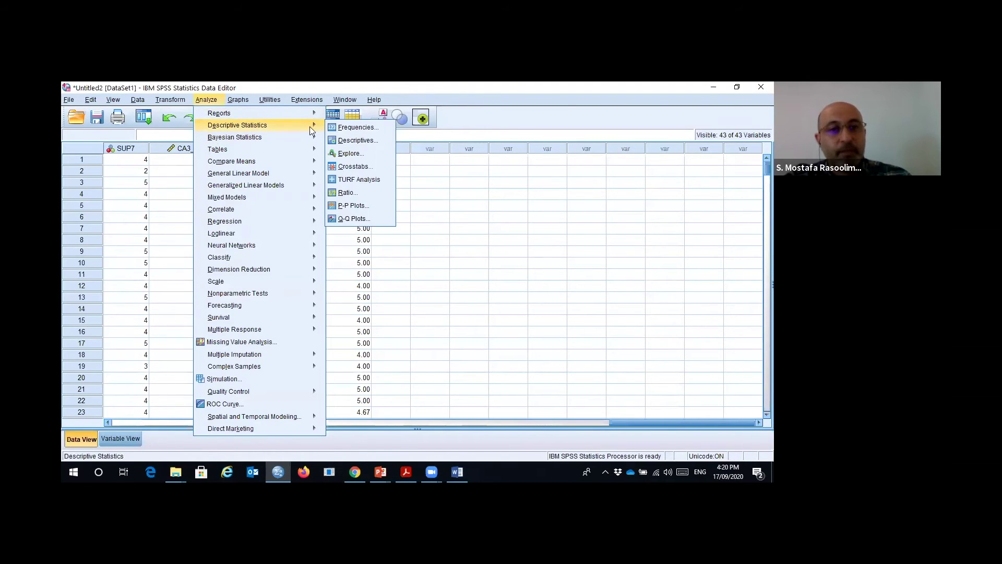
left_click(347, 153)
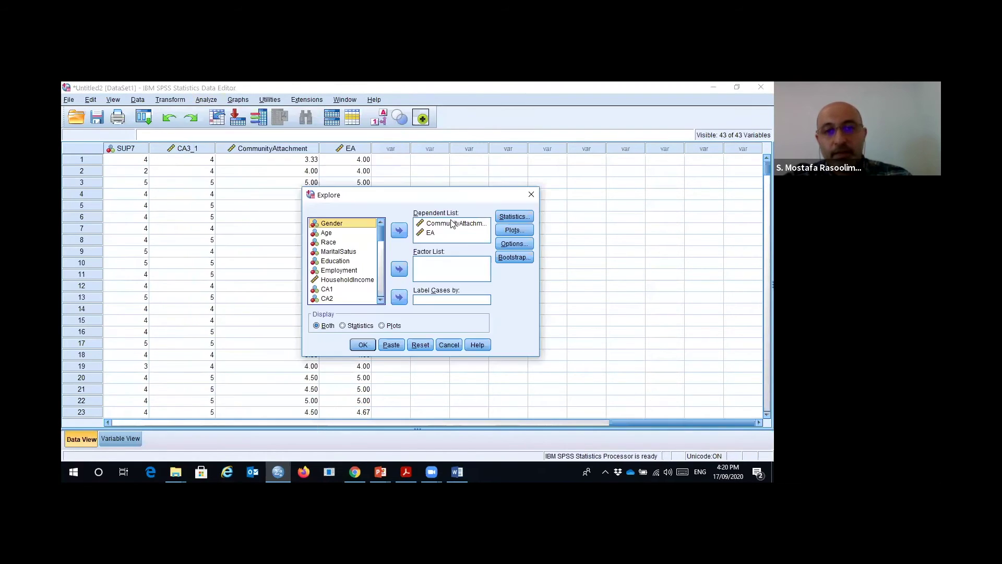
left_click(512, 230)
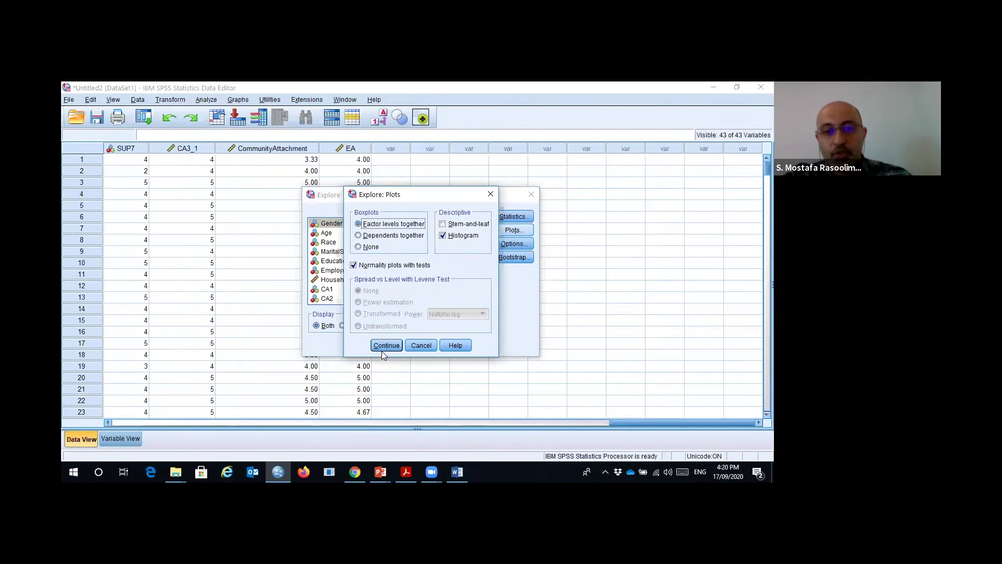
left_click(409, 345)
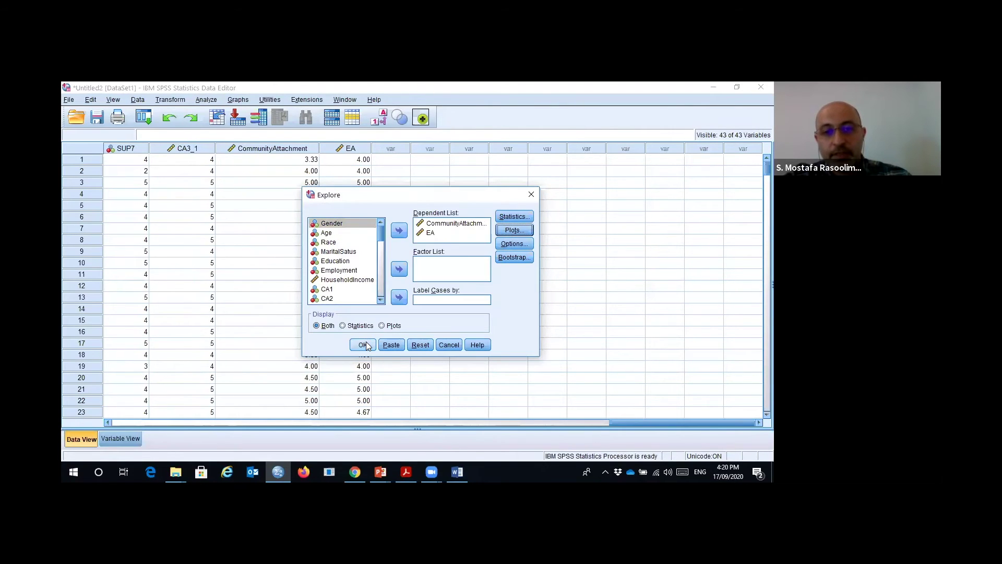
left_click(362, 345)
scroll(488, 307, "down", 10)
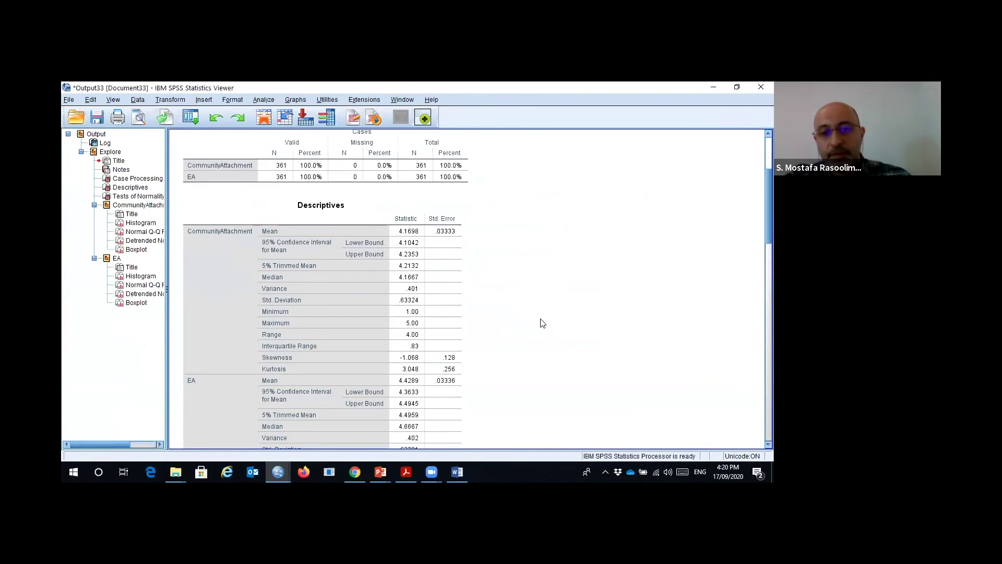
scroll(507, 303, "up", 4)
scroll(509, 292, "down", 2)
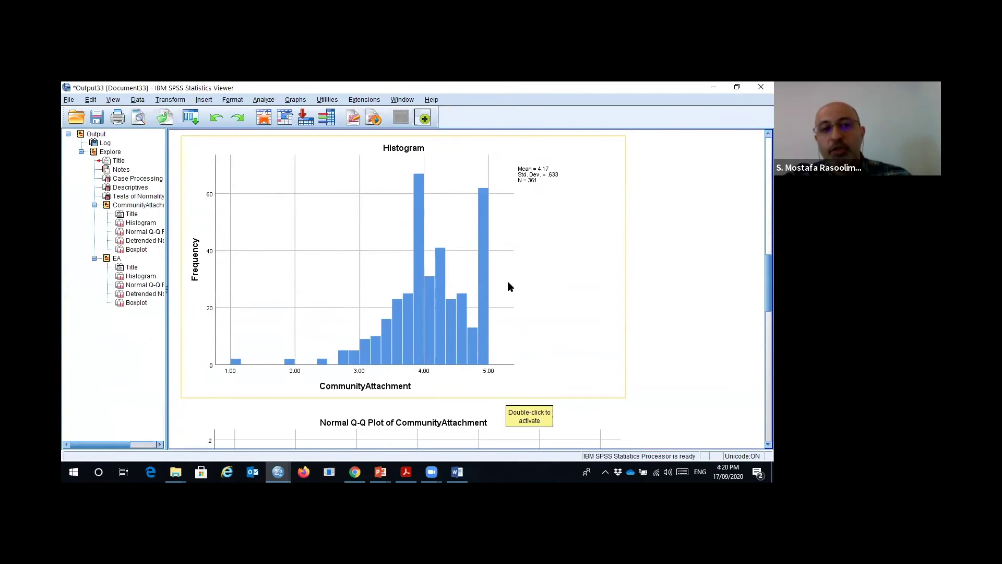
- Trace the shape of the CommunityAttachment histogram with a freehand curve, and erase the drawing
scroll(473, 337, "up", 2)
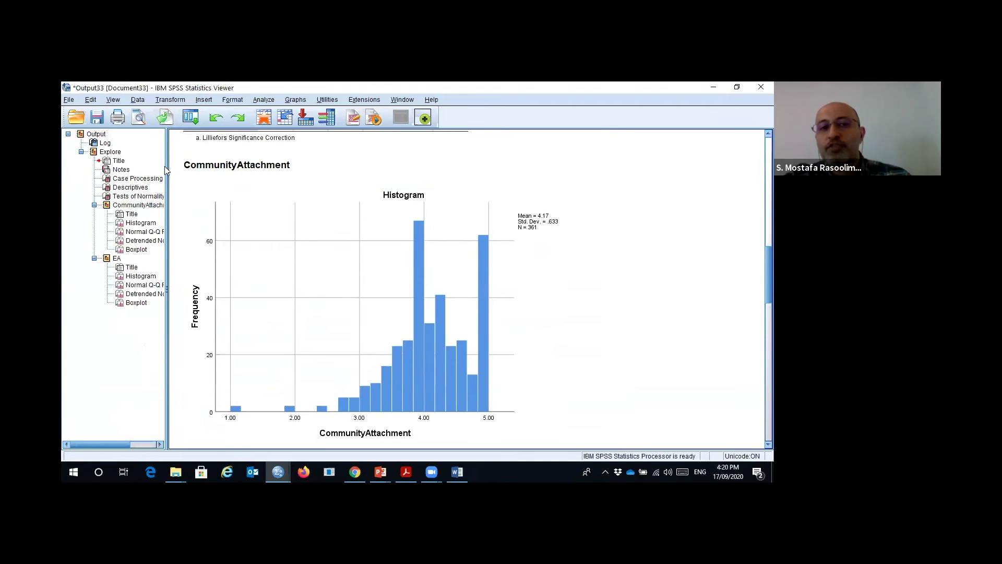
scroll(230, 219, "up", 2)
scroll(308, 282, "down", 6)
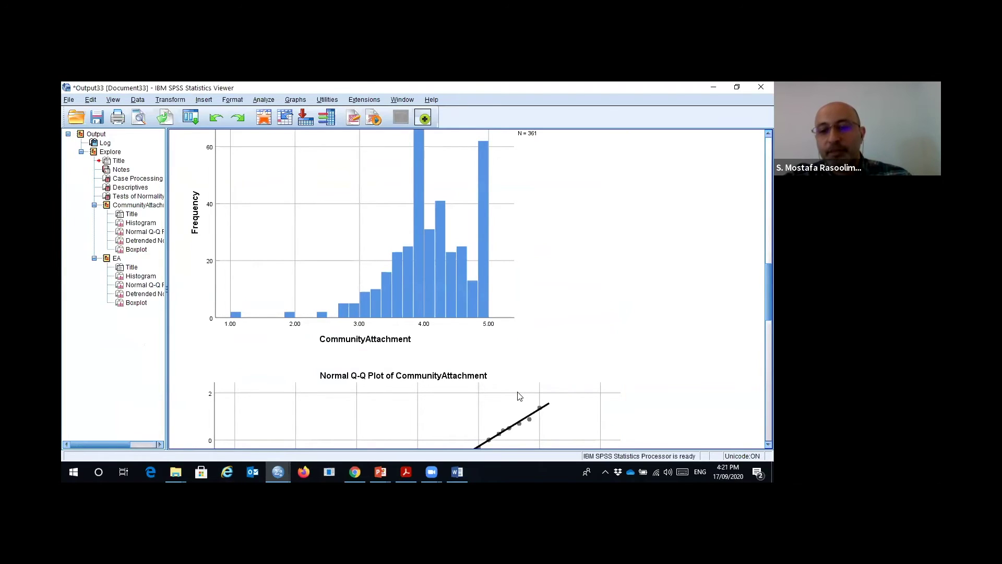
left_click(228, 315)
mouse_move(246, 315)
left_mouse_down()
mouse_move(350, 308)
mouse_move(383, 288)
mouse_move(448, 168)
mouse_move(482, 208)
mouse_move(510, 312)
left_mouse_up()
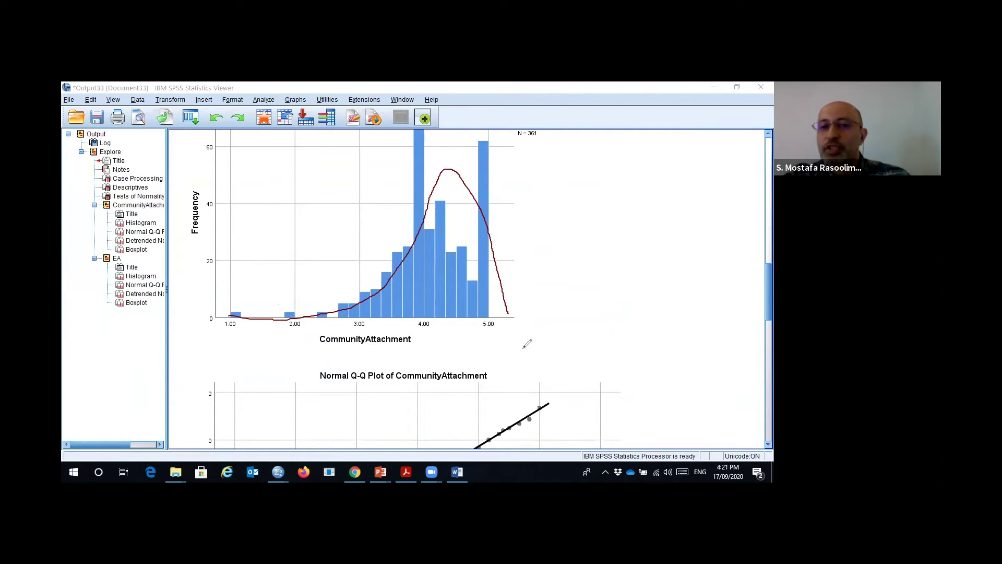
key("e")
left_click(533, 290)
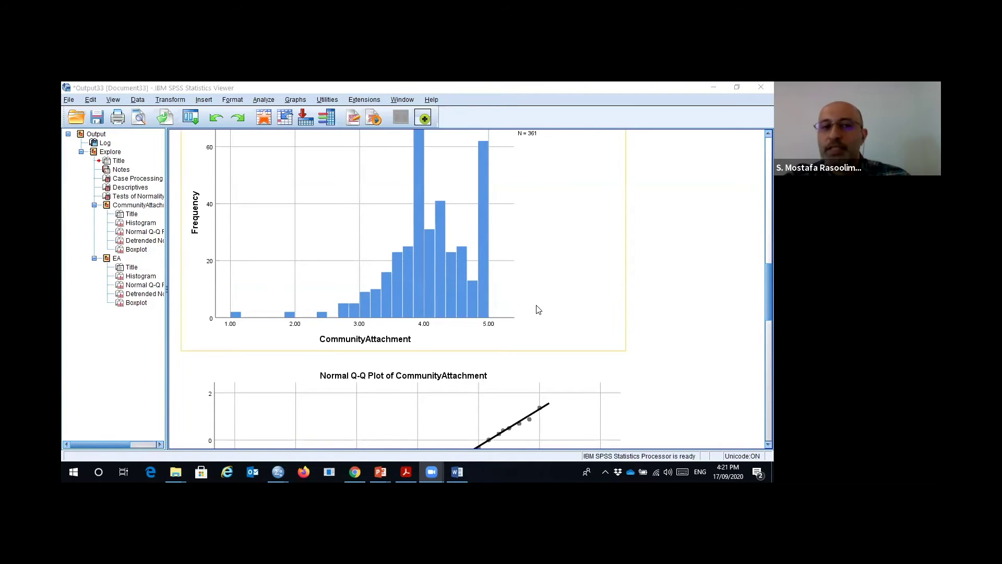
- Compare the CommunityAttachment histogram and Q-Q plot with the skewness, kurtosis, and Tests of Normality results for both variables
scroll(539, 310, "up", 3)
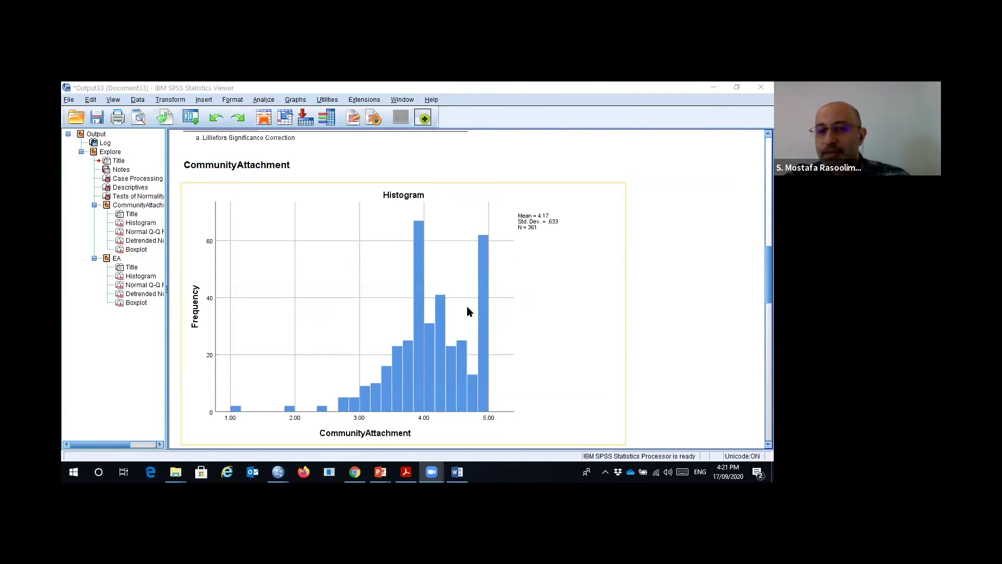
scroll(467, 306, "down", 2)
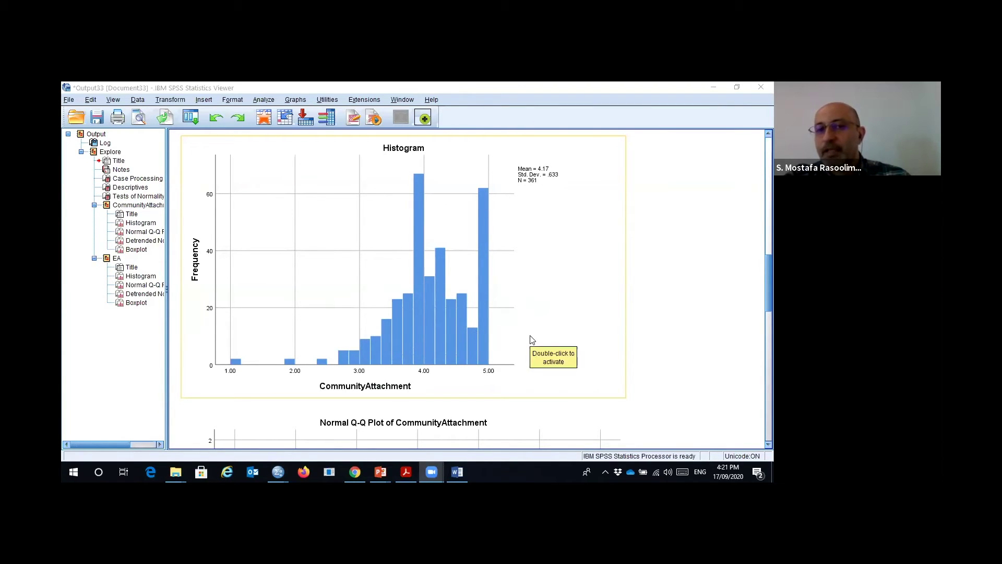
scroll(531, 337, "down", 4)
scroll(528, 329, "up", 15)
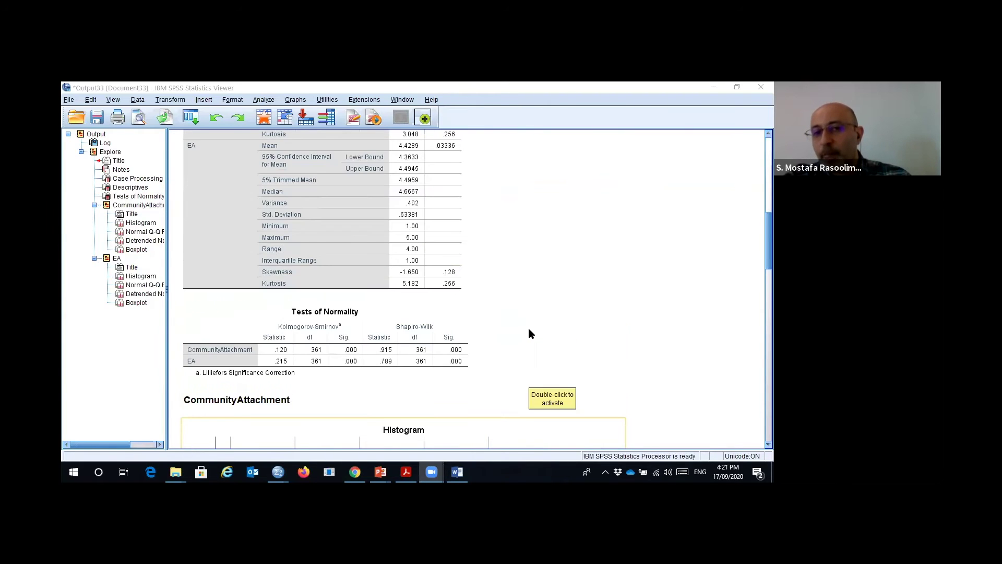
scroll(528, 329, "up", 4)
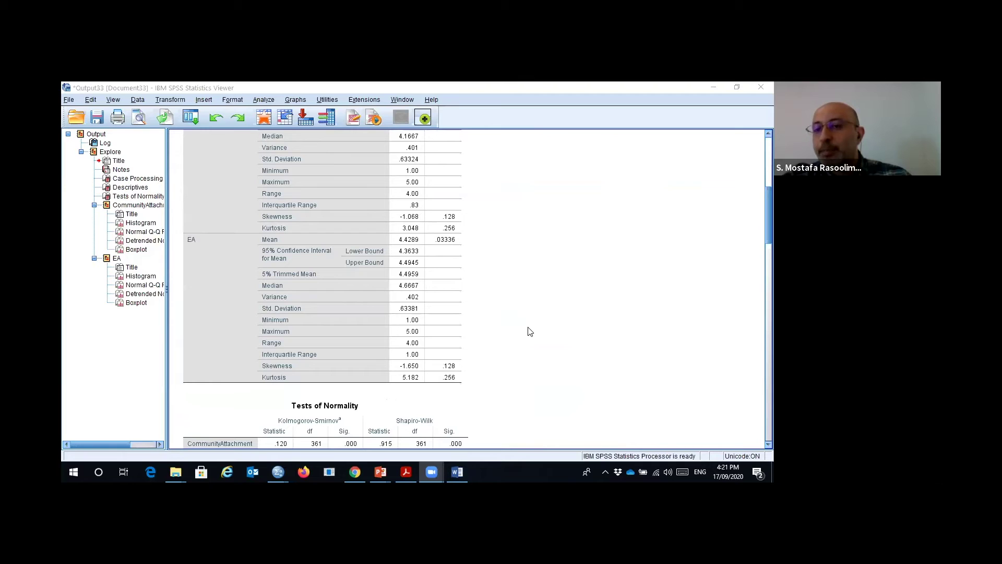
scroll(529, 331, "down", 6)
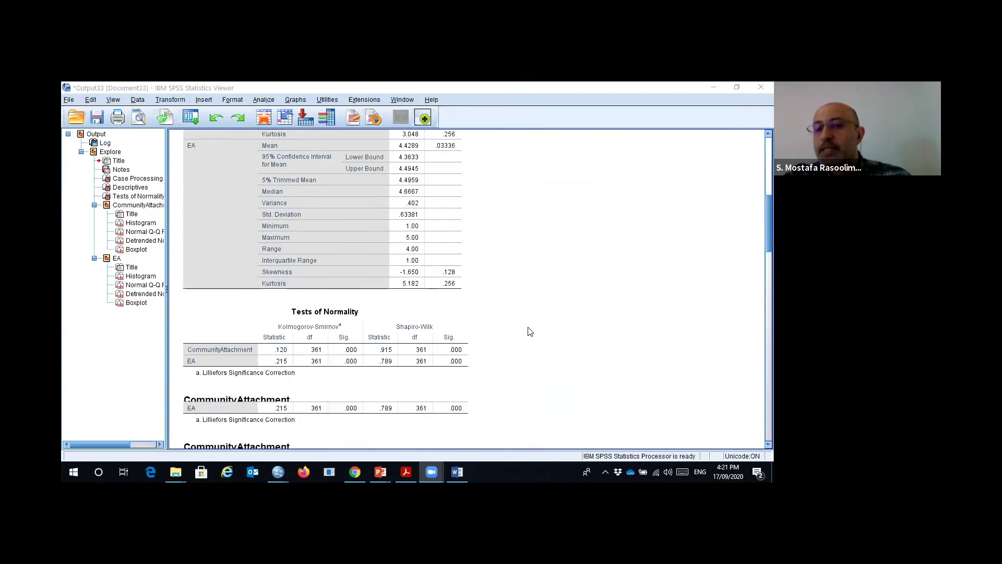
left_click(430, 289)
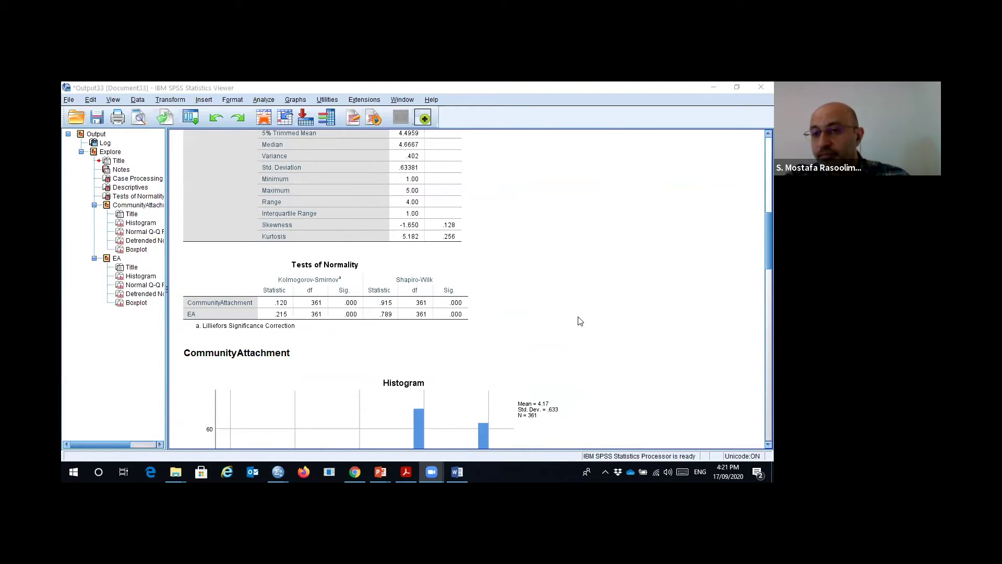
scroll(580, 321, "down", 8)
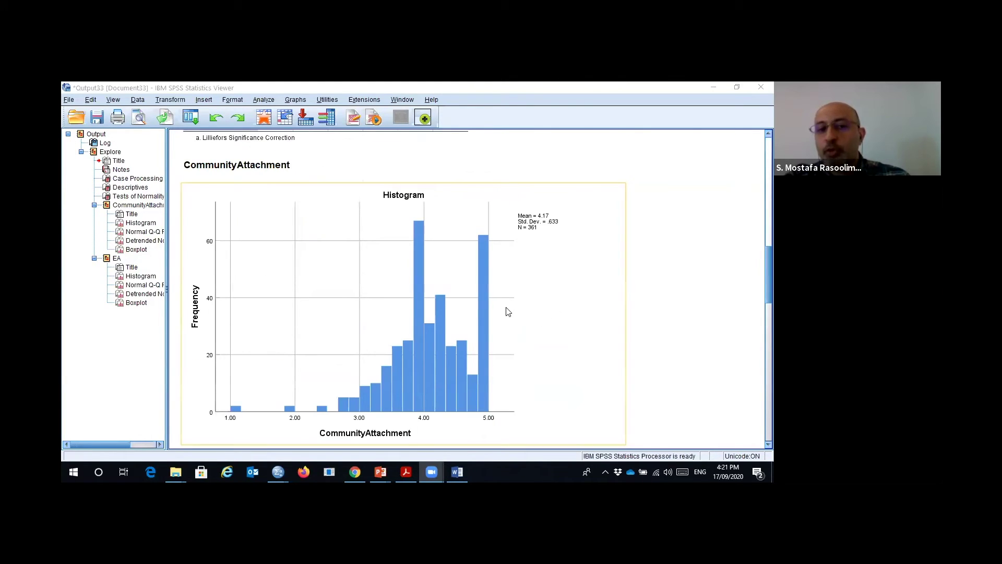
scroll(501, 324, "down", 20)
scroll(490, 334, "up", 10)
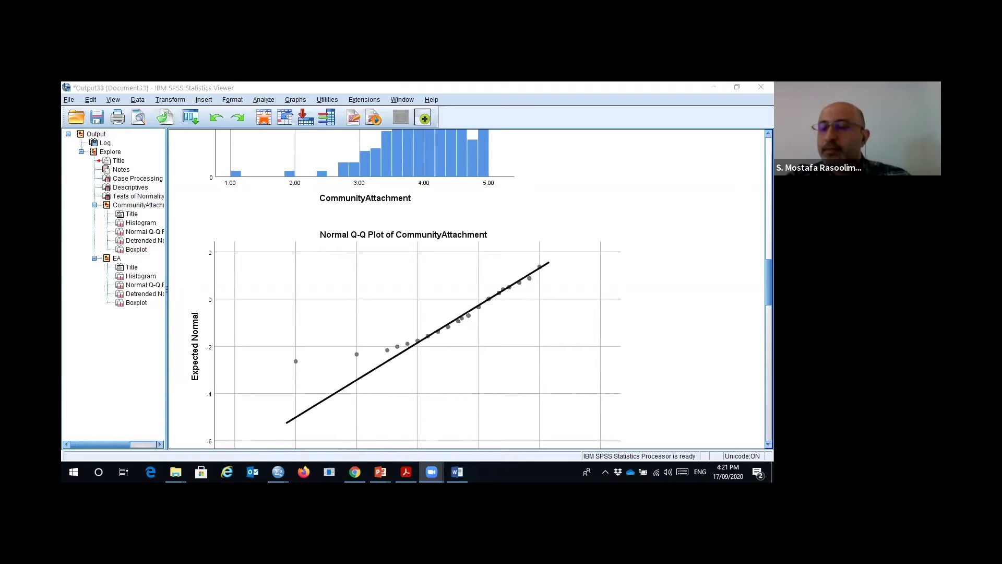
- Close the output document without saving, and rerun Explore for CommunityAttachment and EA with the existing settings
left_click(761, 86)
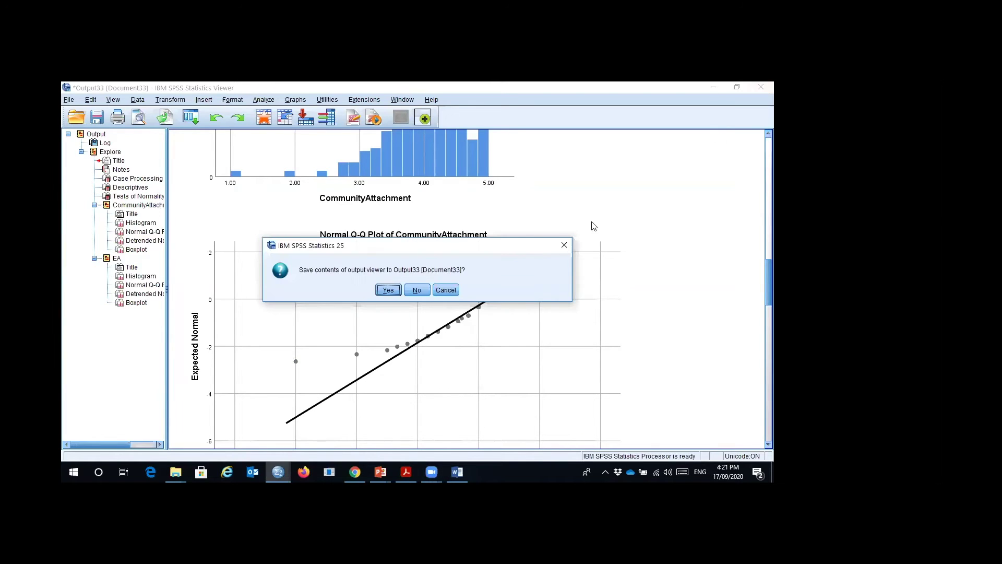
key("Escape")
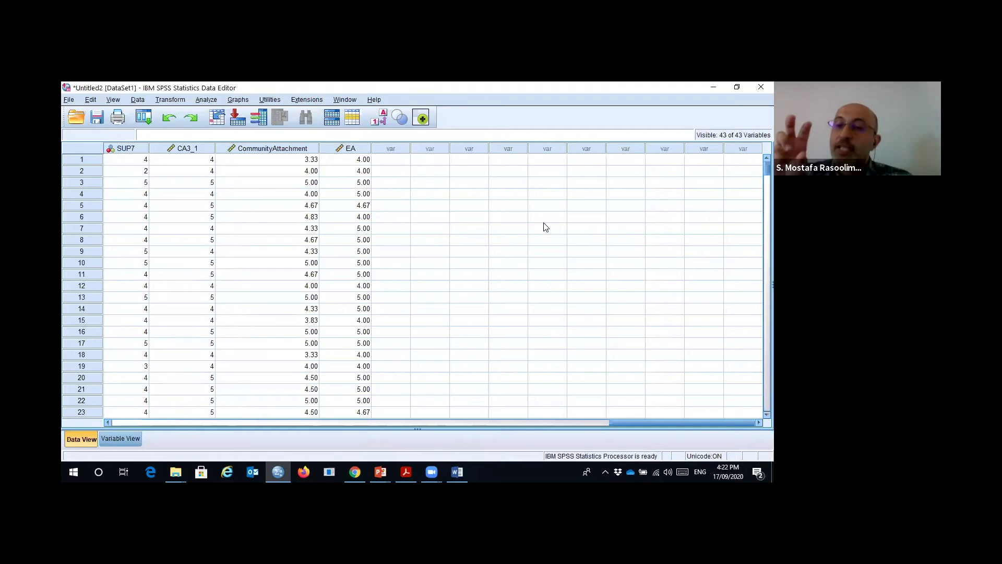
left_click(207, 100)
mouse_move(238, 129)
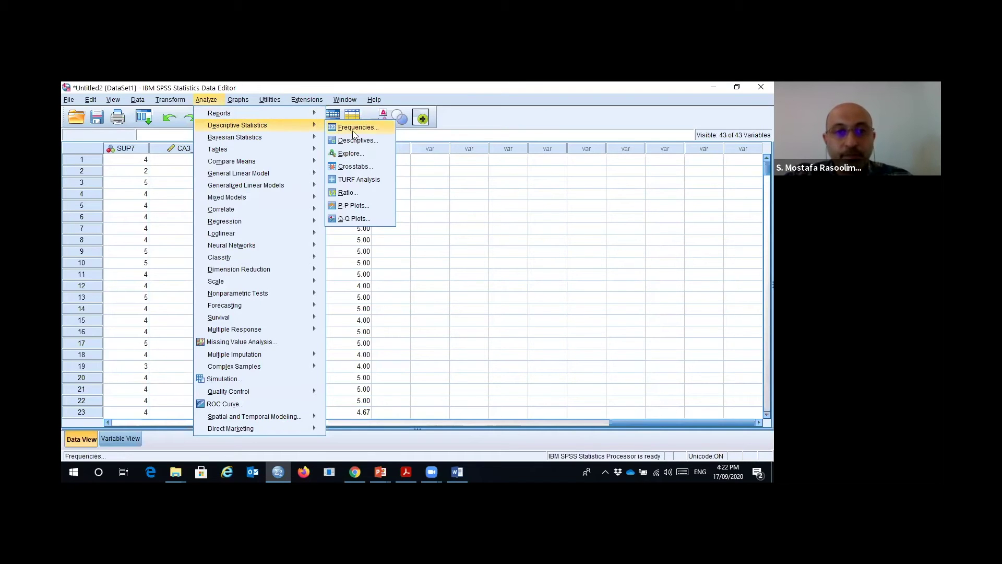
left_click(366, 153)
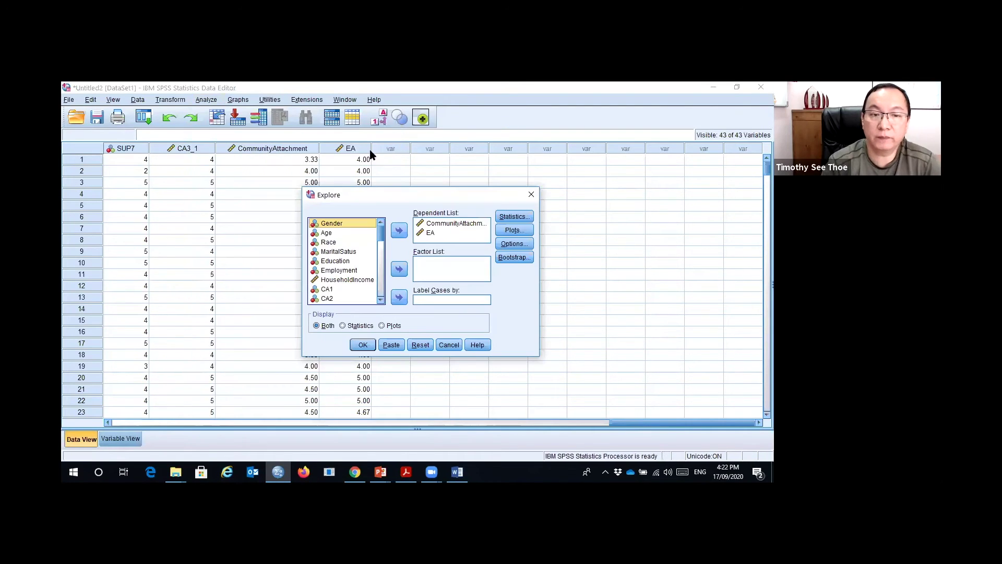
left_click(363, 345)
- Copy the Tests of Normality table from the new Explore output
scroll(478, 302, "down", 10)
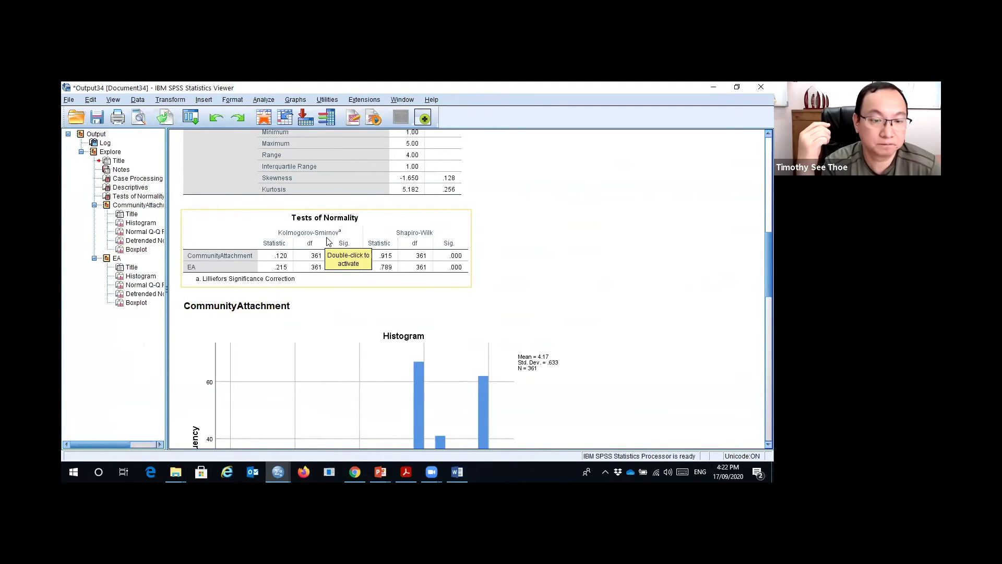
right_click(328, 238)
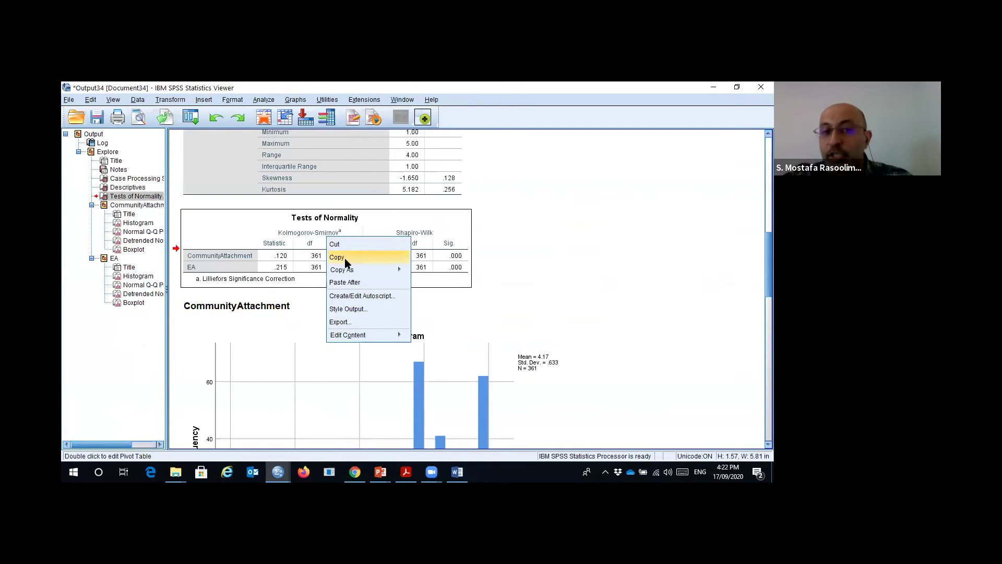
left_click(338, 257)
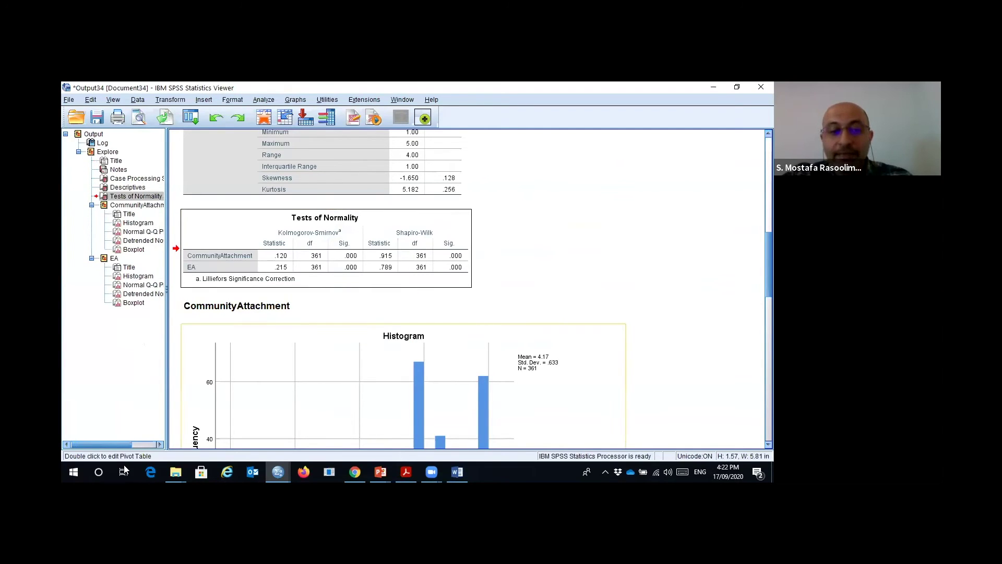
- Switch to Word, create a new blank document, and paste the copied table with its source formatting kept
left_click(457, 472)
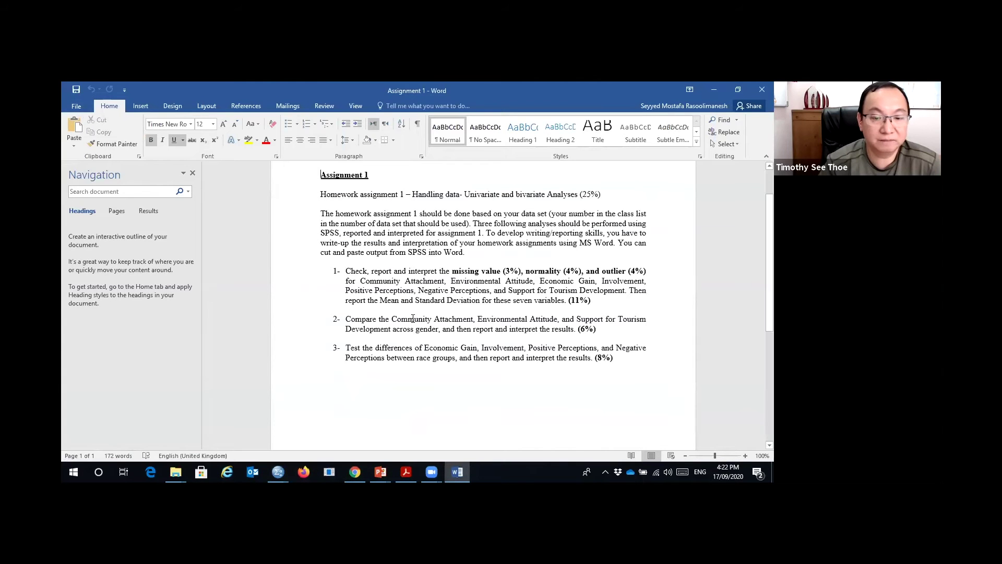
left_click(76, 106)
left_click(77, 151)
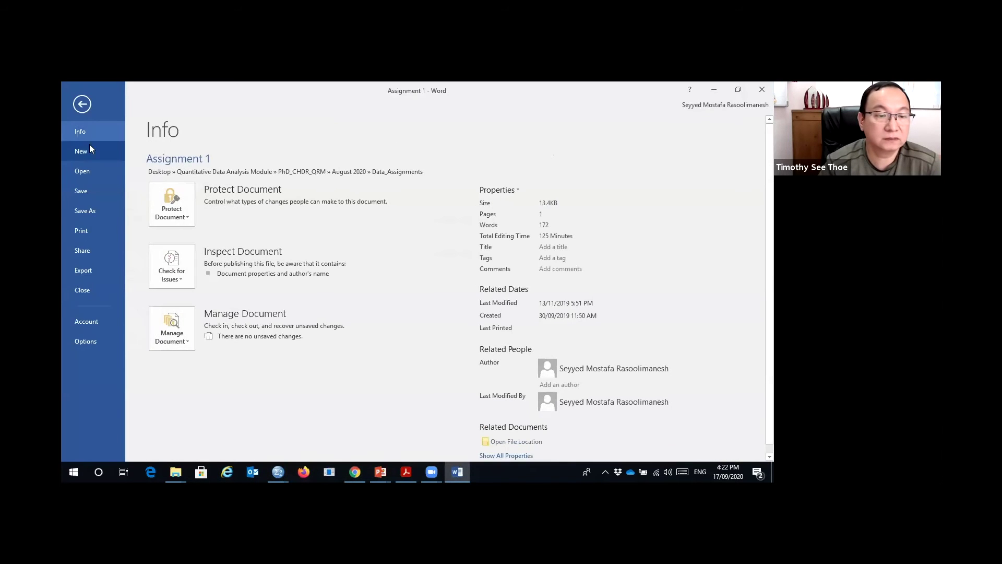
left_click(204, 276)
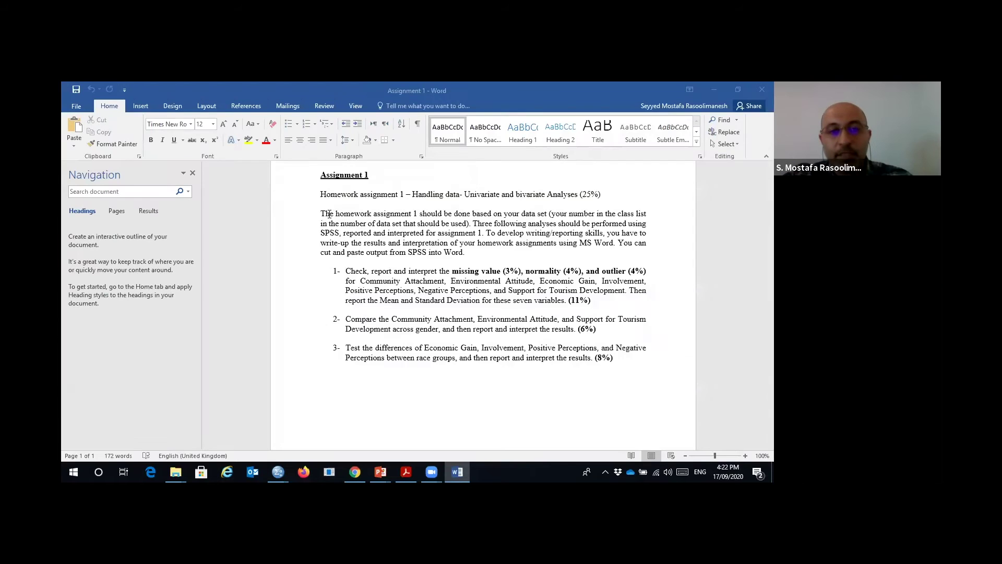
right_click(345, 223)
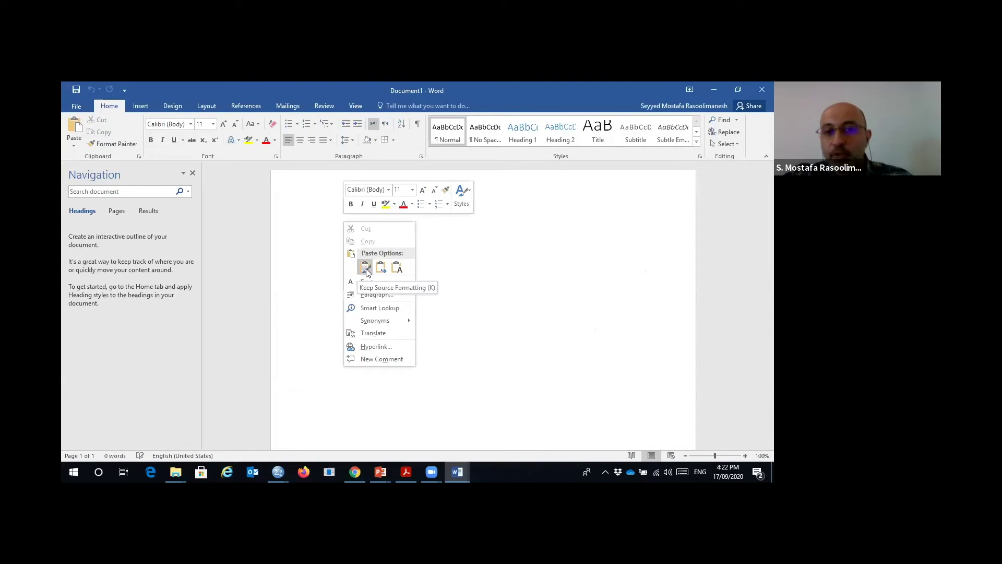
left_click(365, 270)
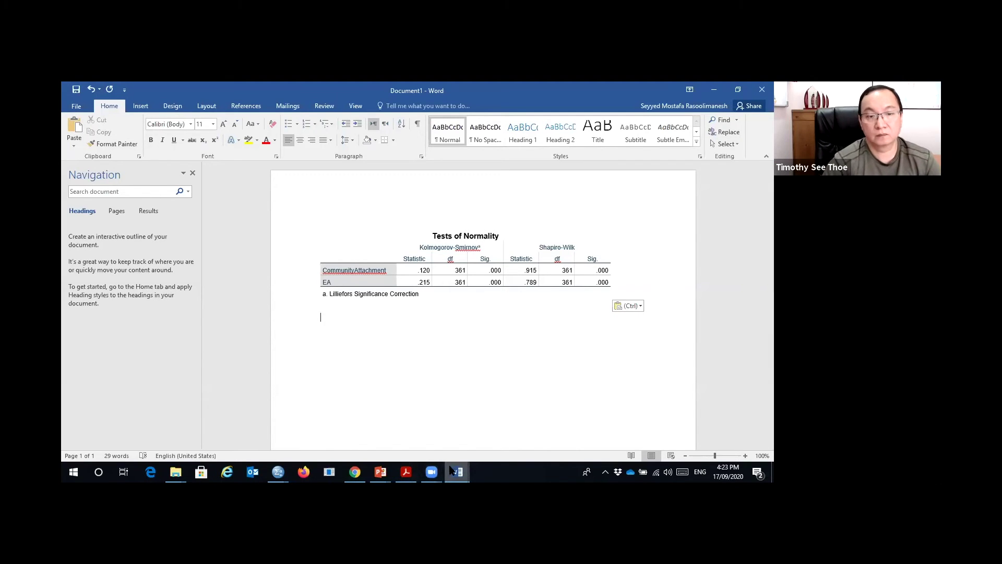
- Copy the Case Processing Summary table from the SPSS output and paste it below the Tests of Normality table in the Word document
mouse_move(278, 471)
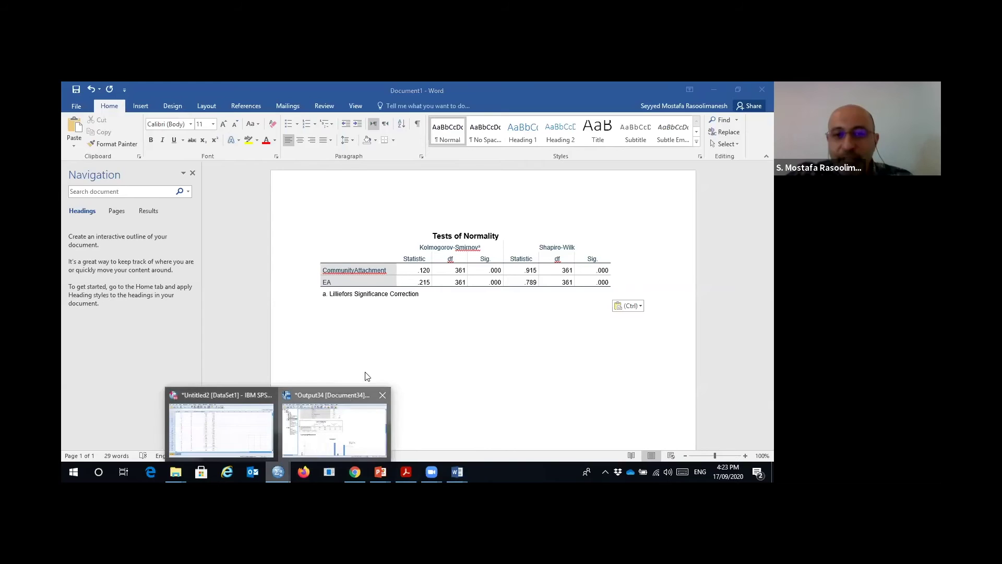
left_click(367, 399)
scroll(372, 368, "up", 10)
left_click(344, 303)
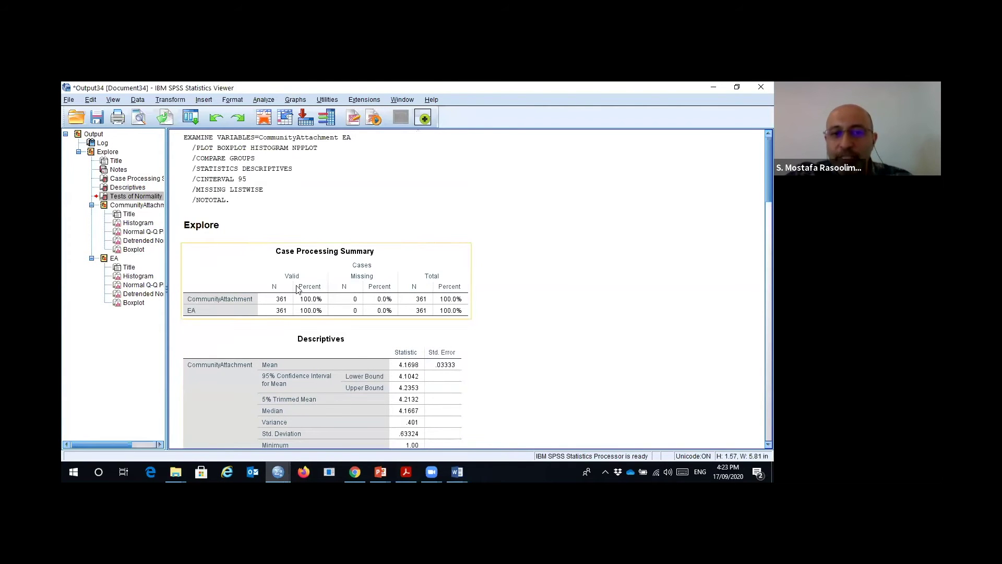
right_click(337, 266)
left_click(358, 286)
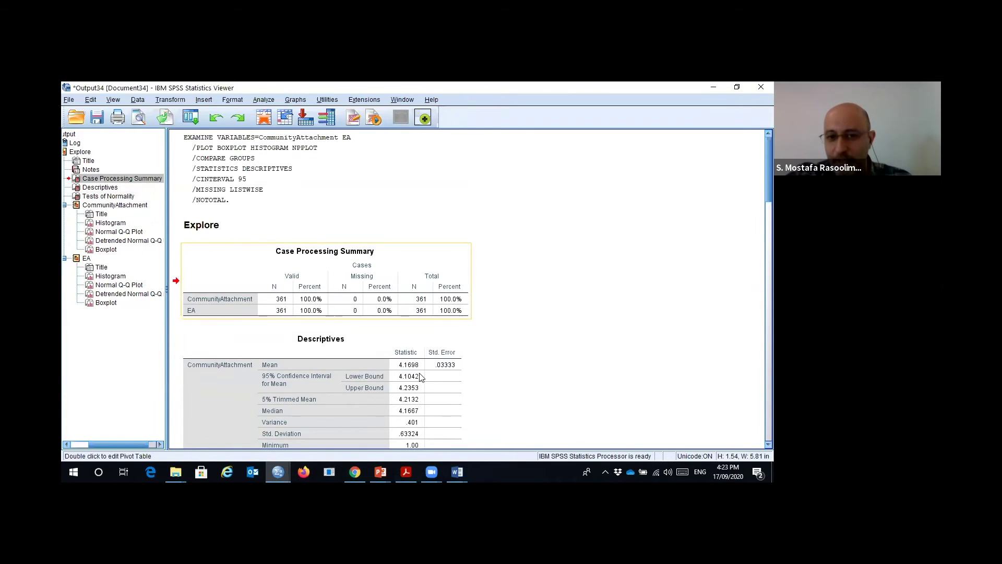
left_click(458, 472)
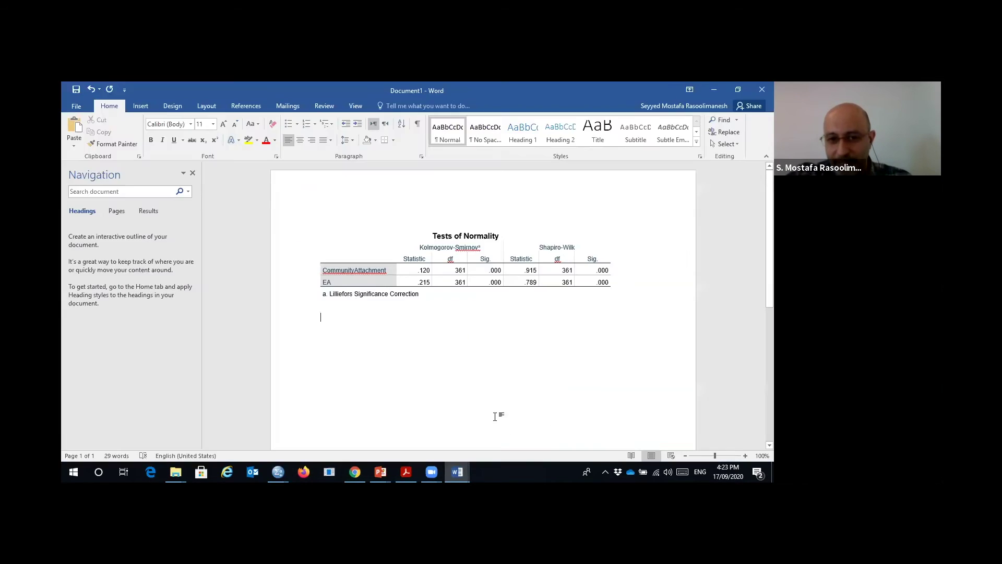
right_click(349, 331)
left_click(382, 230)
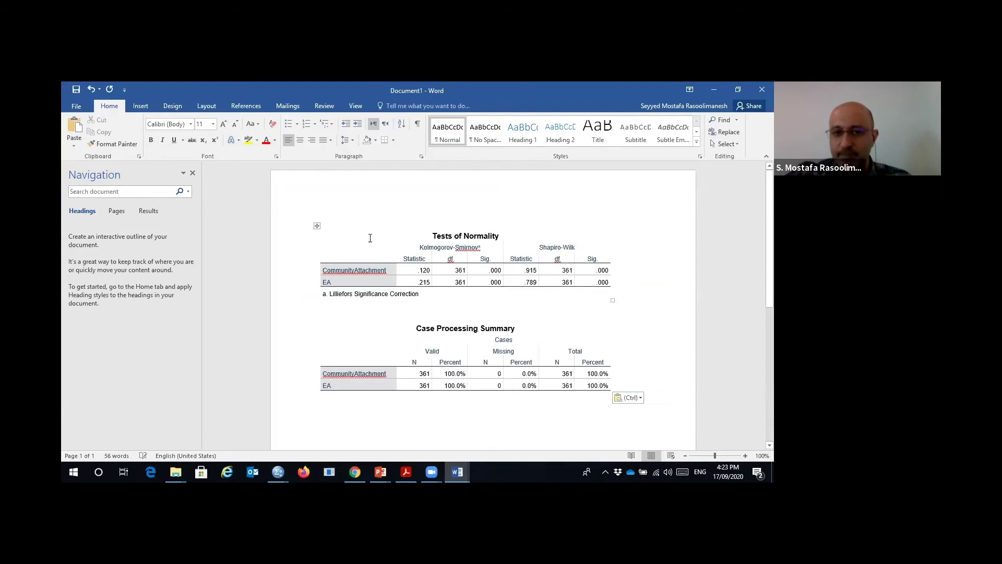
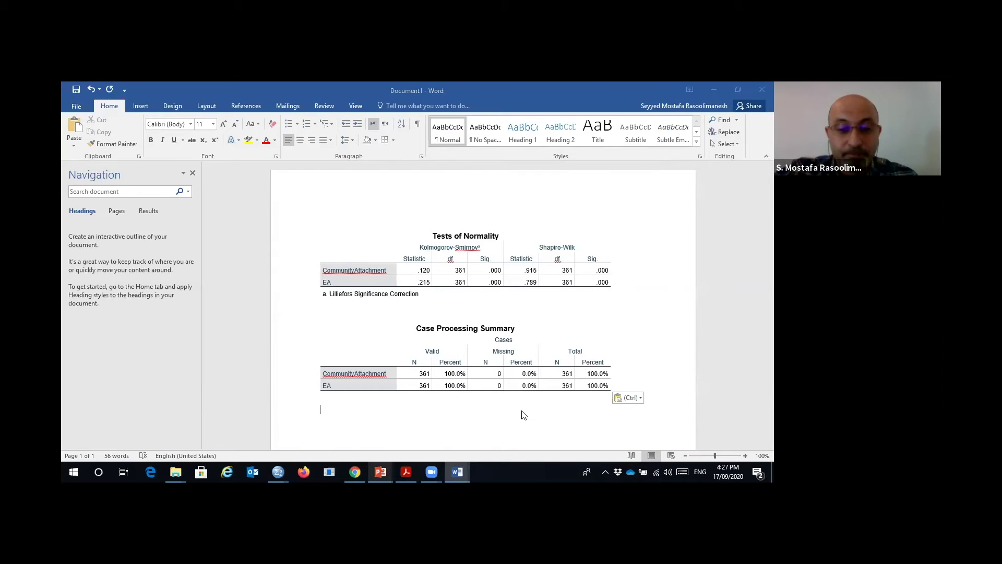
- Switch to the Week04 PowerPoint presentation and review the Outliers slides from slide 14 to slide 16
left_click(380, 472)
left_click(423, 431)
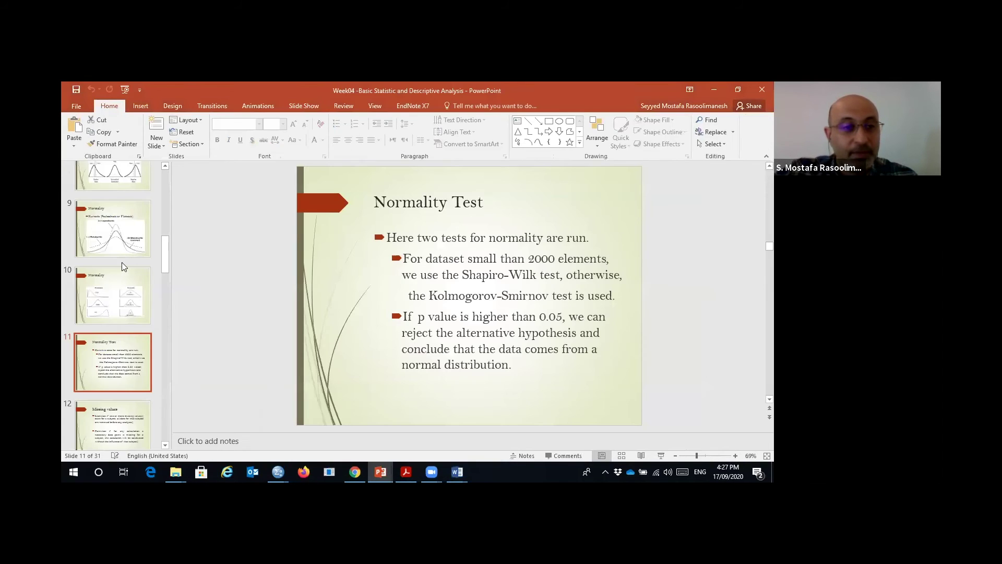
scroll(126, 277, "down", 3)
scroll(128, 287, "down", 1)
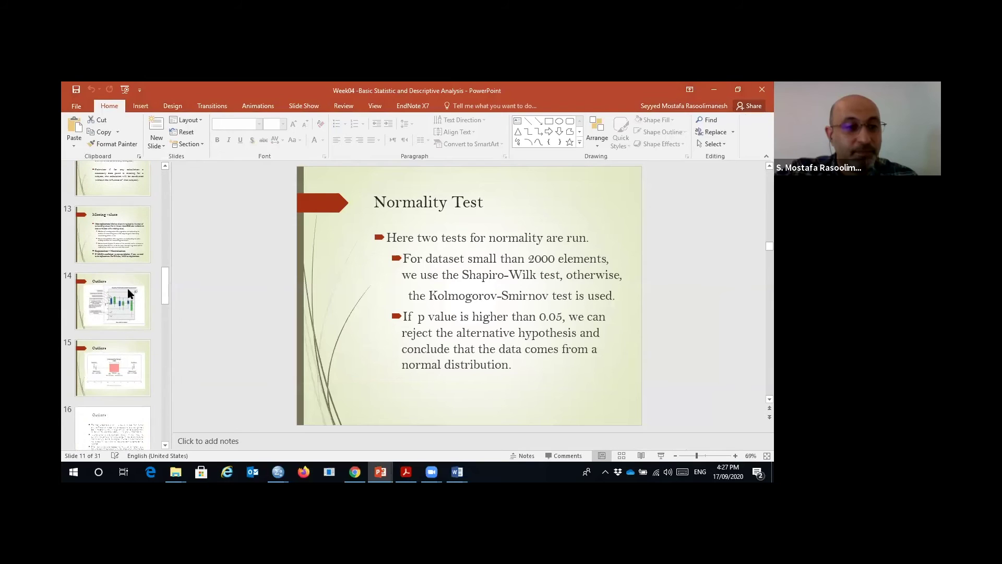
left_click(124, 294)
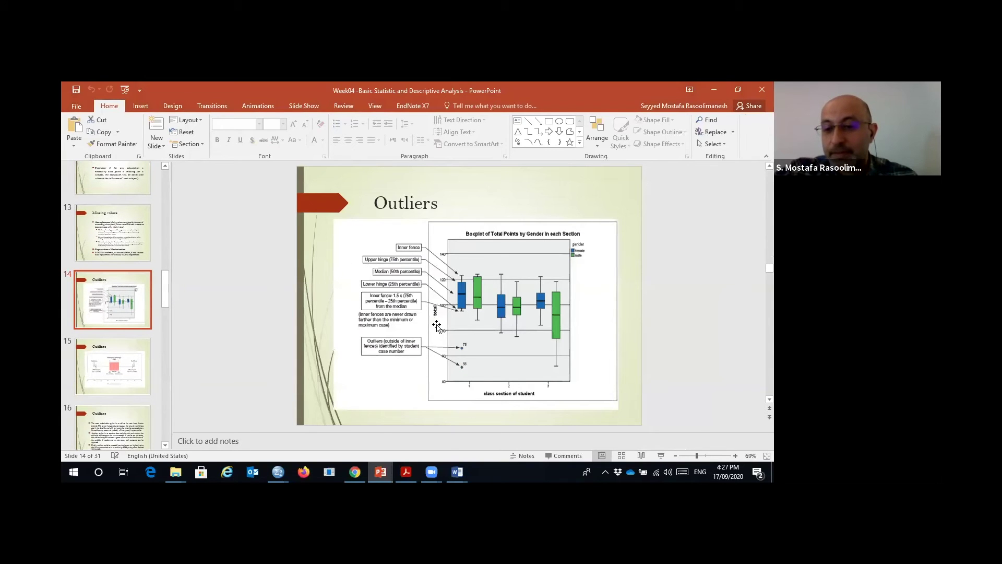
left_click(699, 437)
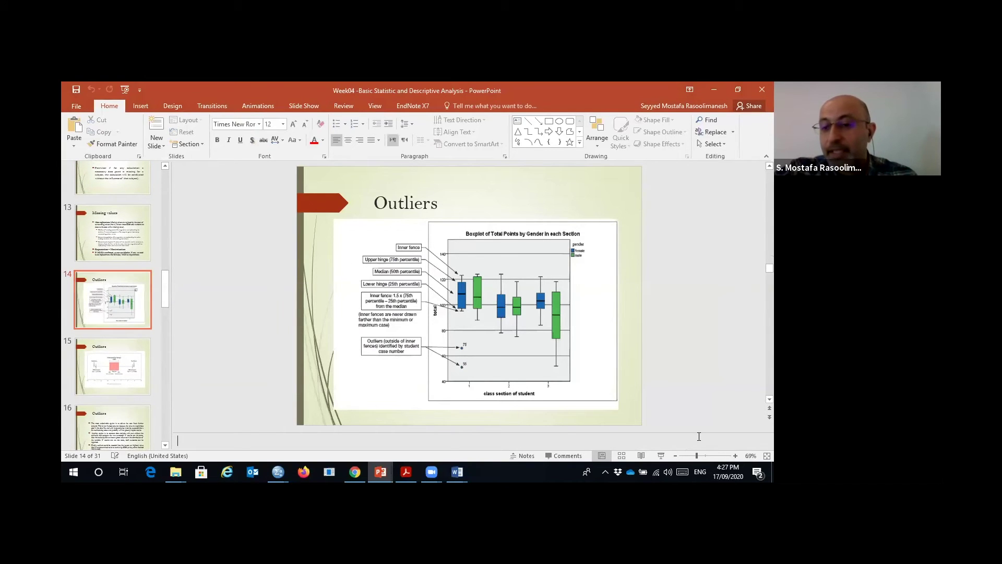
scroll(656, 402, "down", 2)
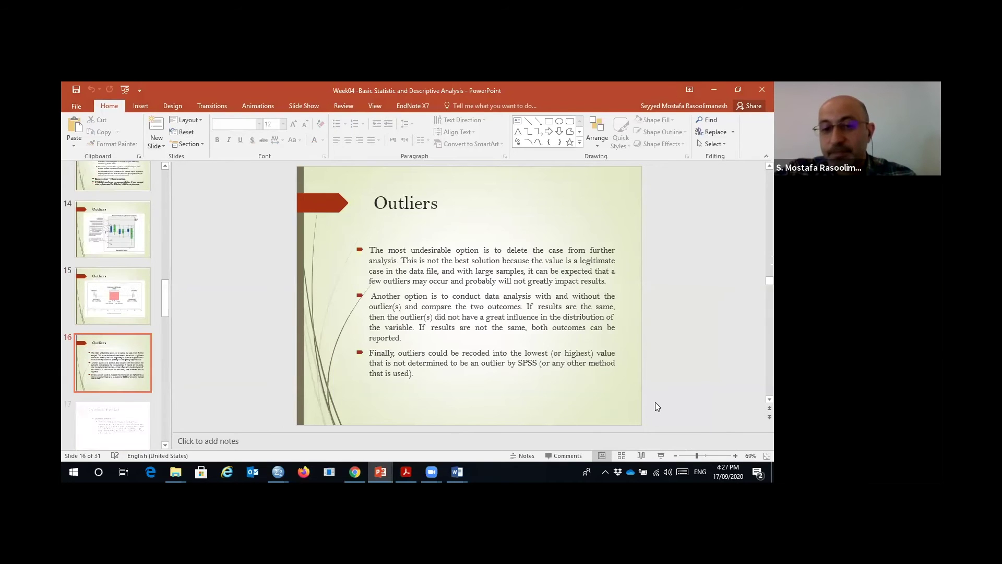
- Go back to slide 14 to review the annotated boxplot of total points by gender
scroll(656, 402, "up", 1)
scroll(651, 397, "up", 1)
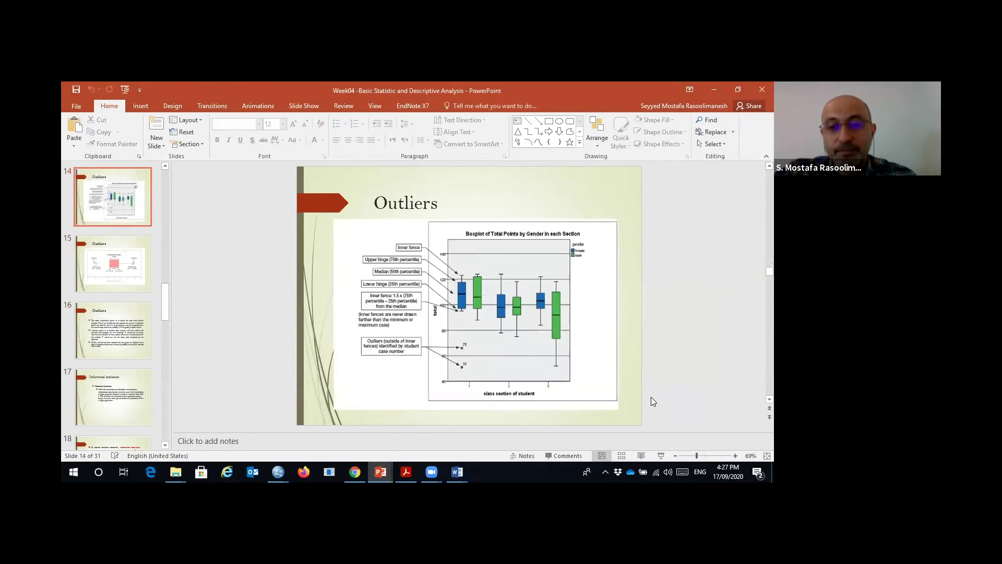
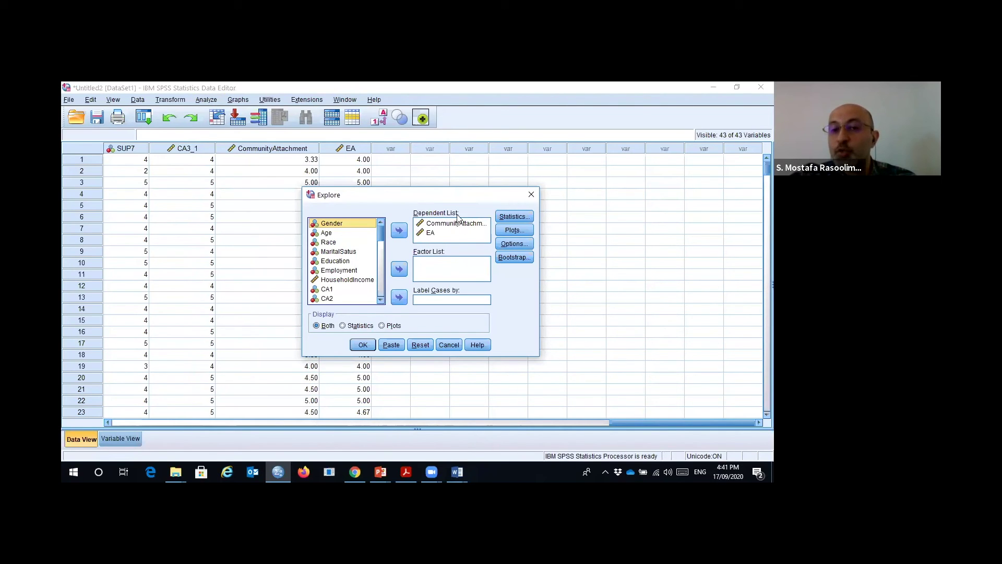
- In SPSS, add Outliers to the Explore statistics for CommunityAttachment and EA
left_click(506, 216)
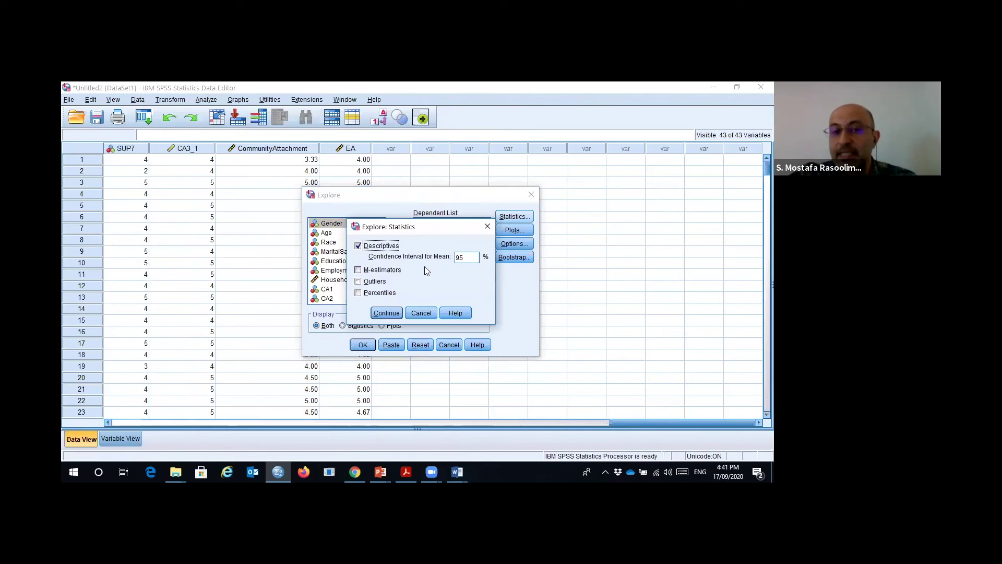
left_click(358, 282)
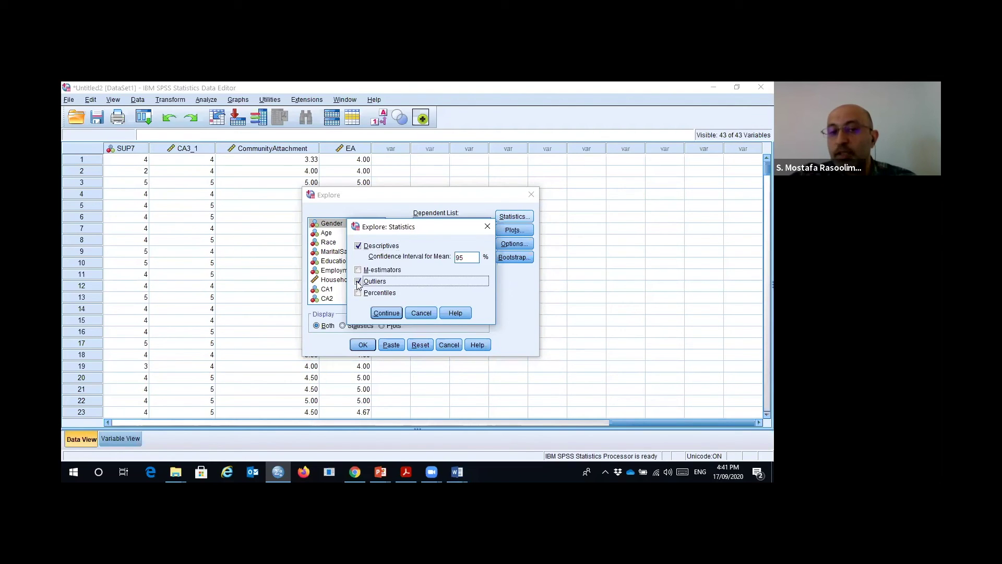
left_click(385, 314)
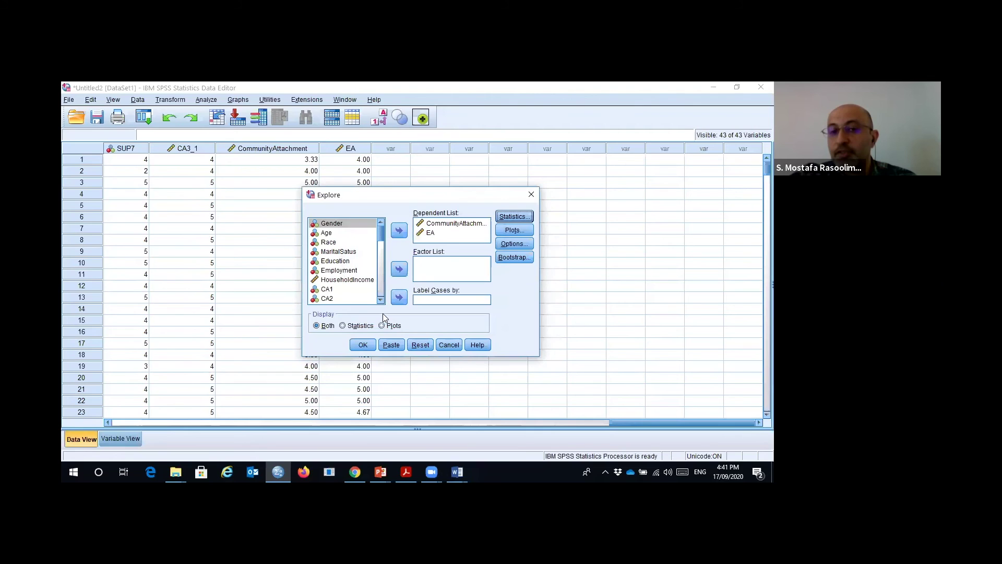
- Turn off the normality plots with tests and the histogram in the Explore plot settings
left_click(513, 230)
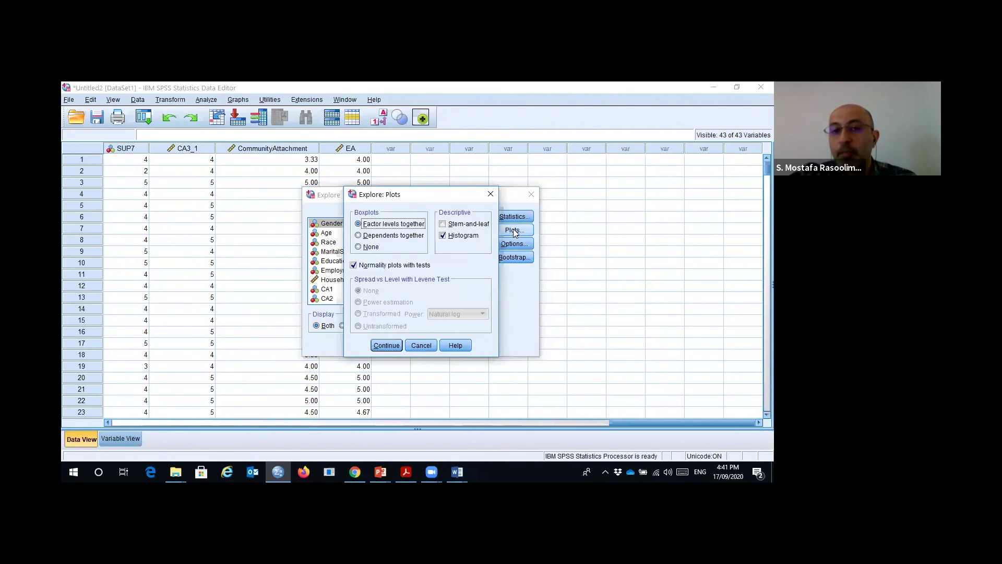
left_click(354, 265)
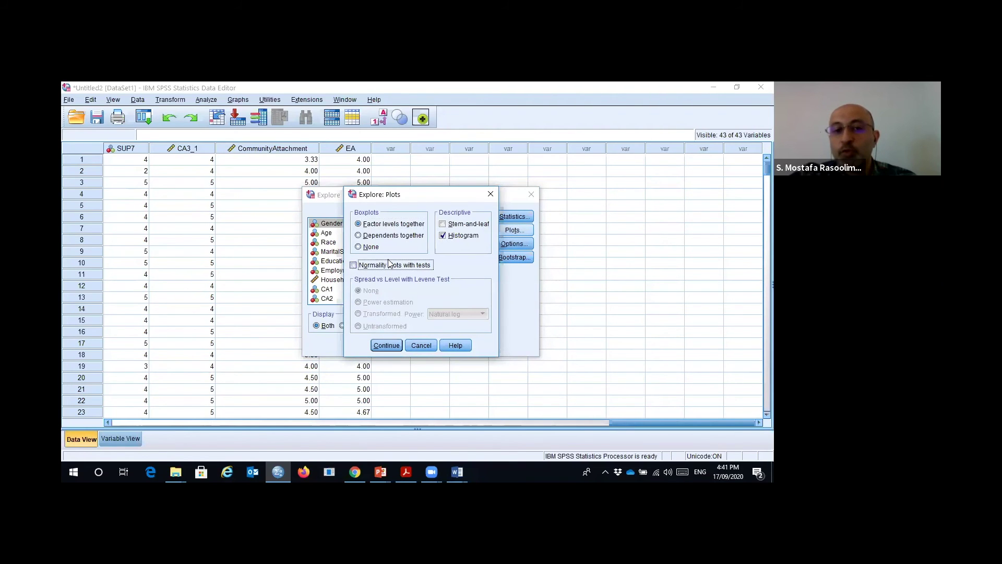
left_click(442, 236)
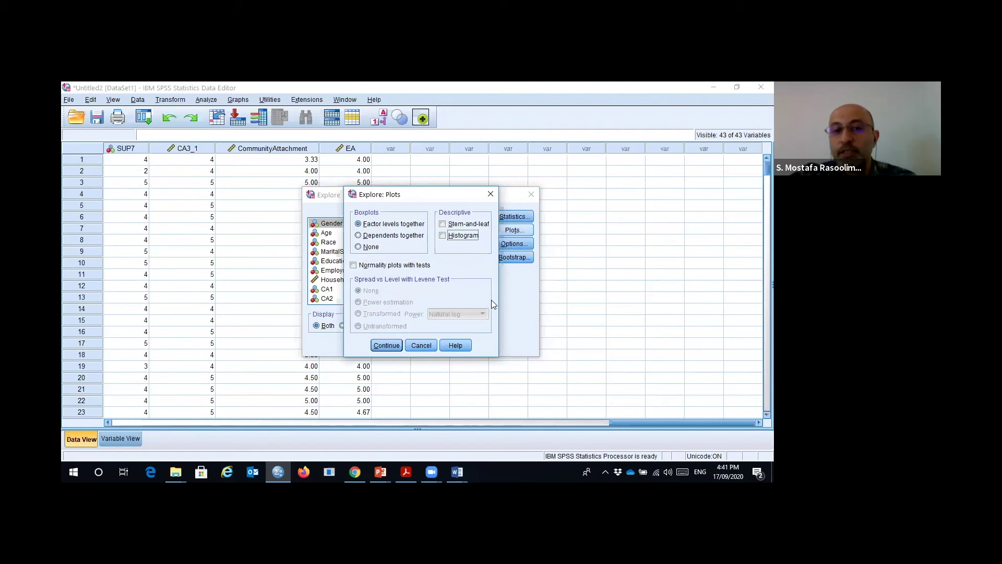
left_click(385, 346)
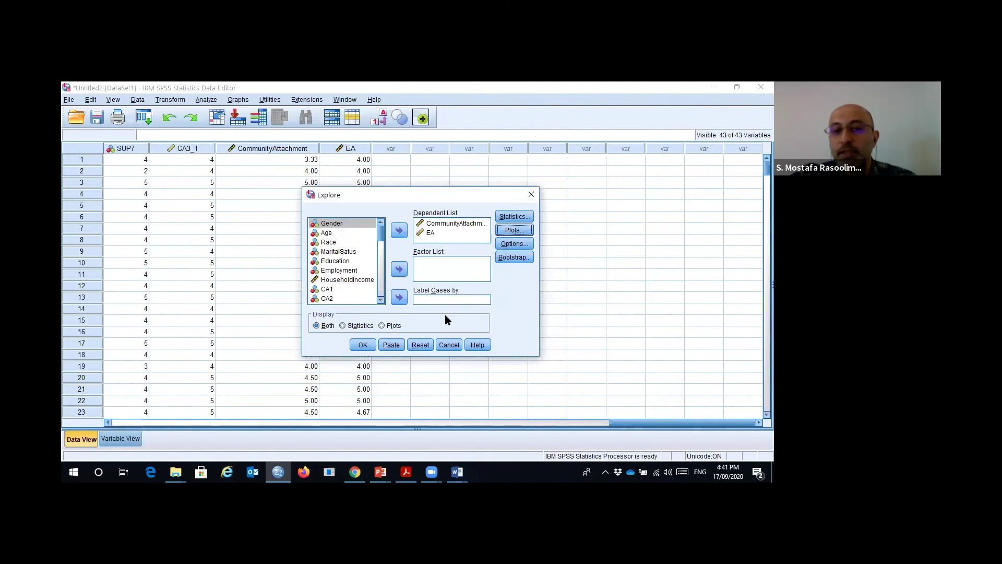
- Keep missing values set to exclude cases listwise and run the Explore analysis
left_click(513, 244)
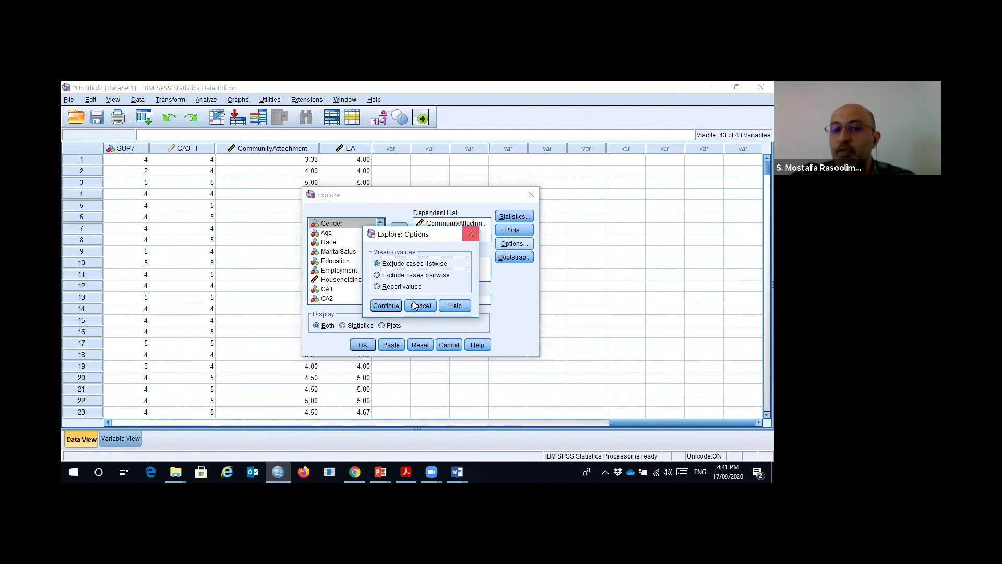
left_click(386, 306)
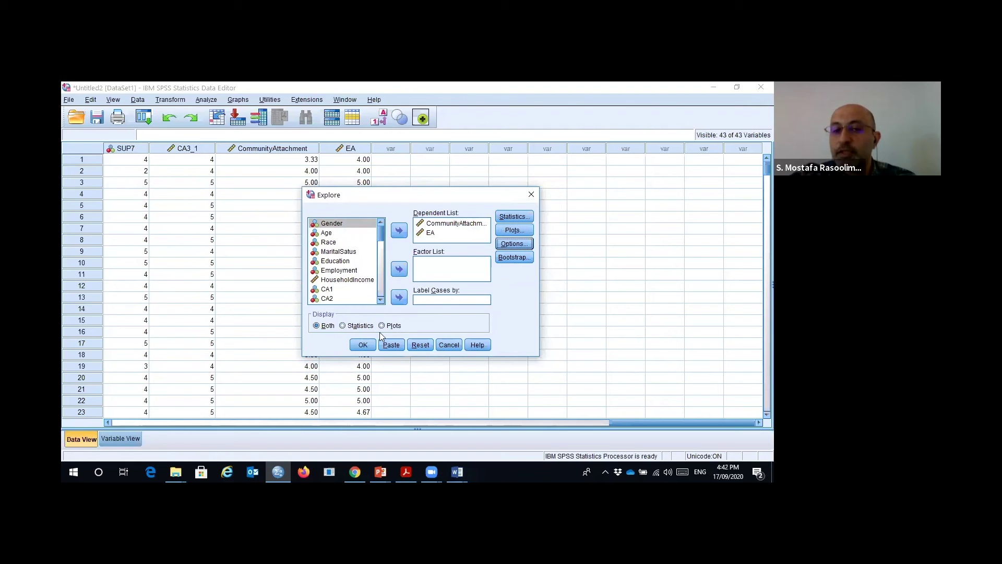
left_click(363, 346)
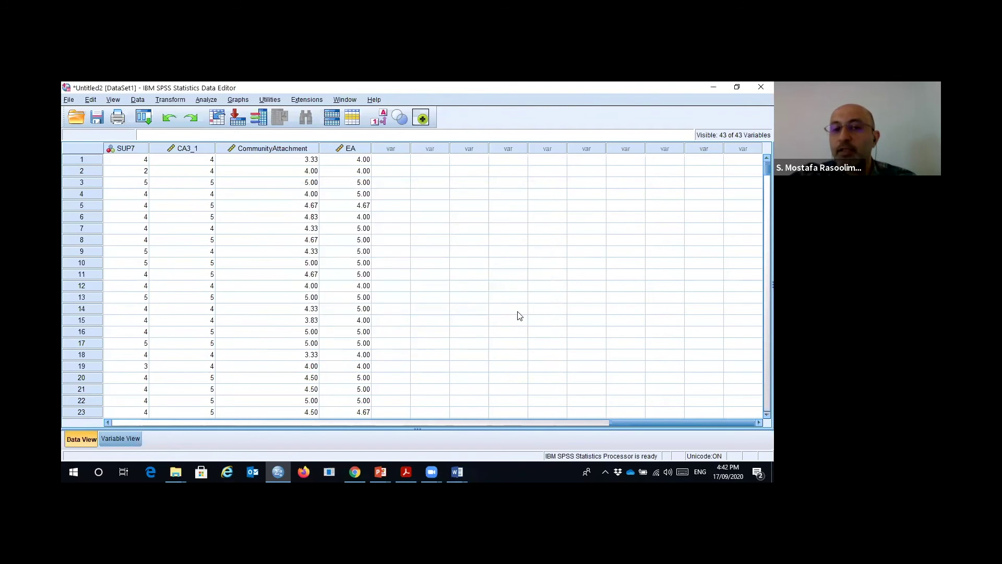
- Examine the Extreme Values table and the CommunityAttachment and EA boxplots in the new output for outlying cases
scroll(525, 309, "down", 10)
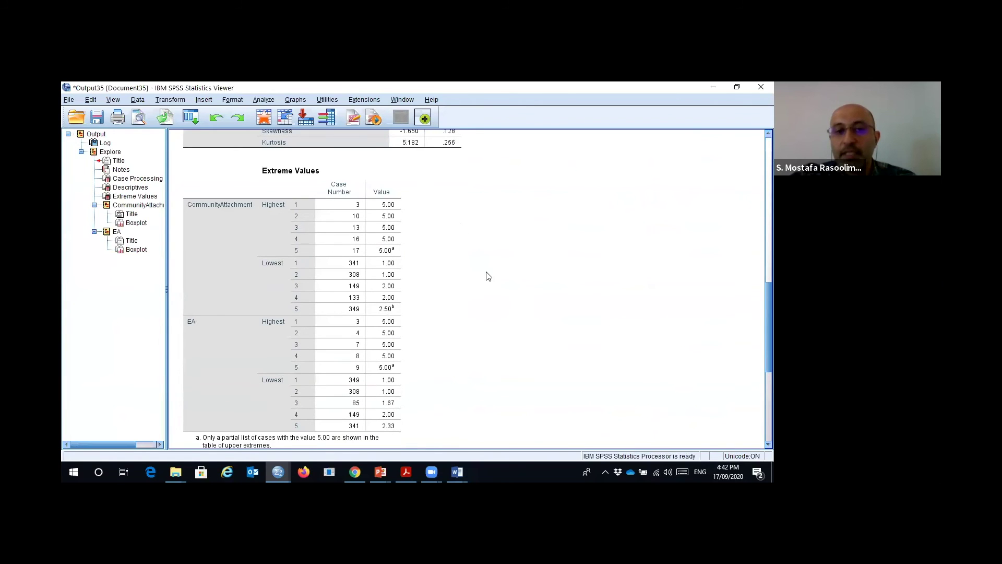
scroll(490, 276, "down", 5)
scroll(491, 274, "down", 3)
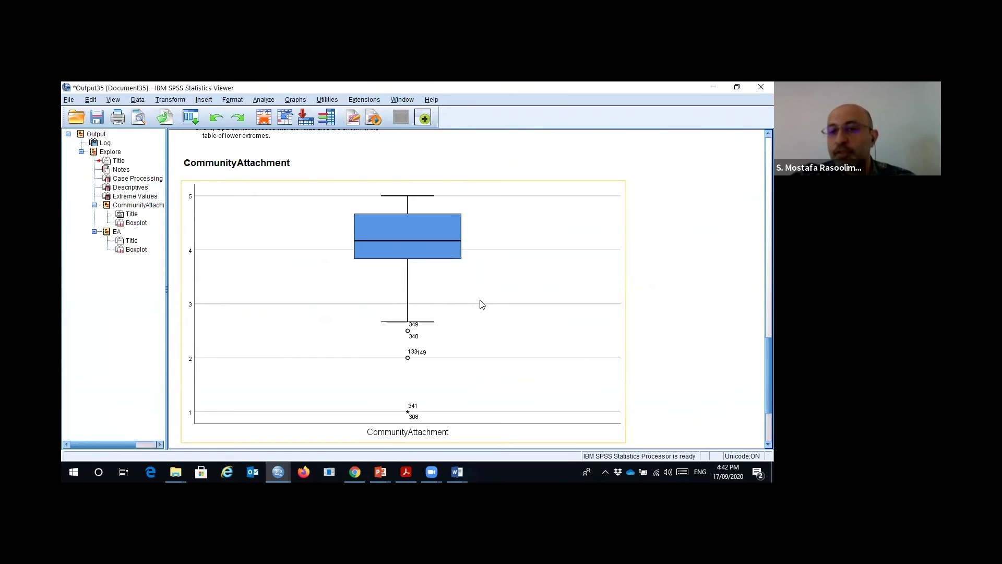
scroll(481, 305, "up", 1)
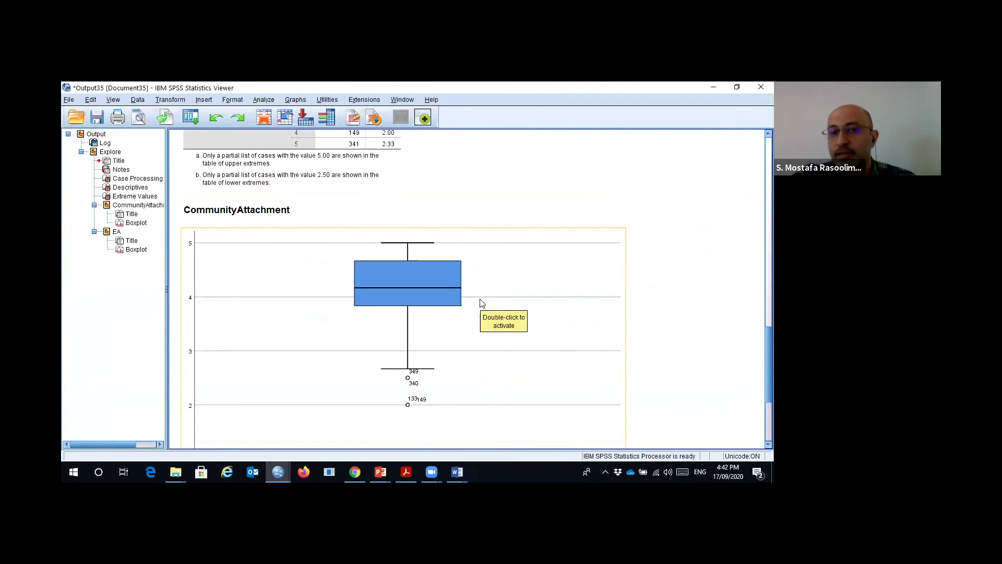
scroll(277, 234, "down", 6)
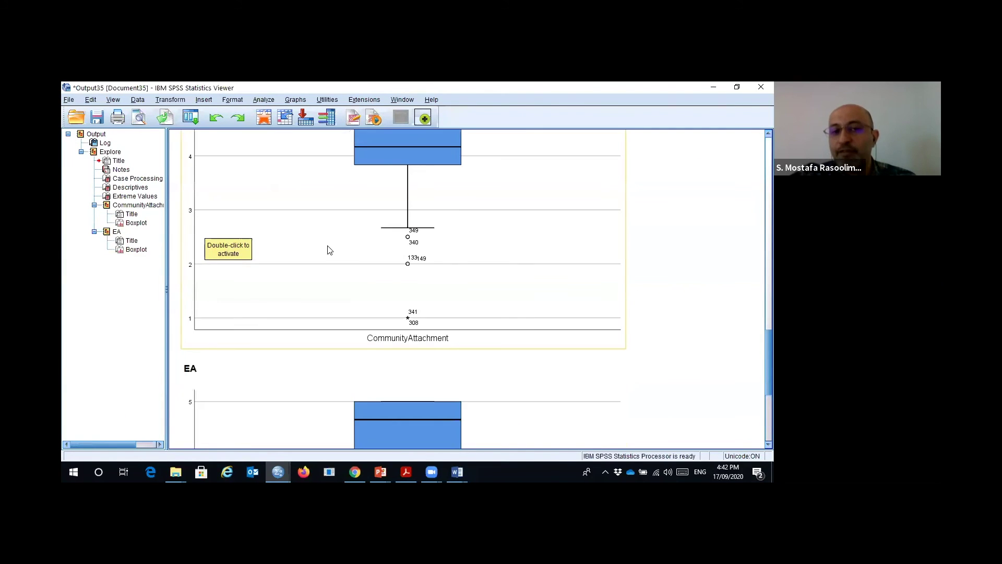
scroll(306, 180, "up", 7)
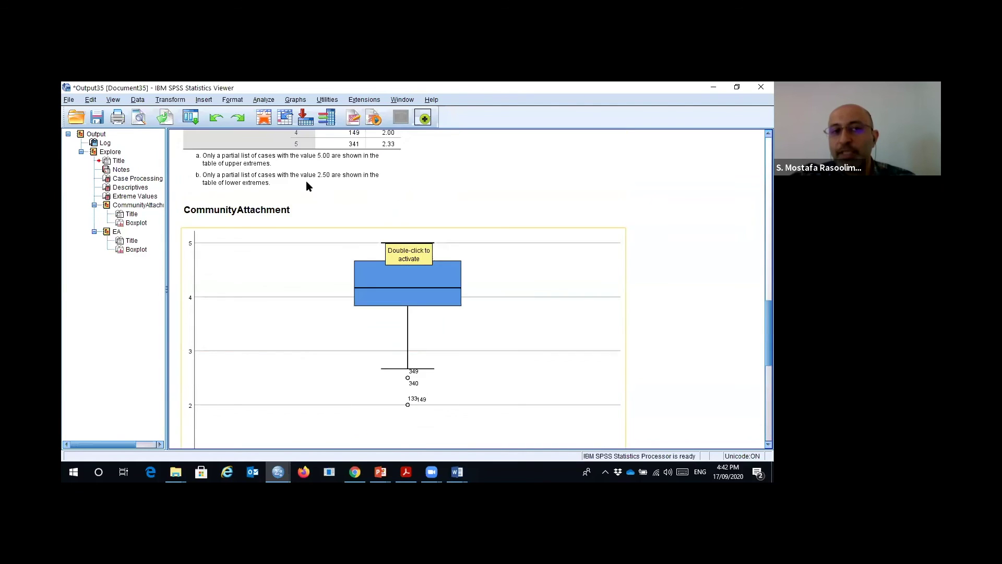
scroll(277, 260, "down", 6)
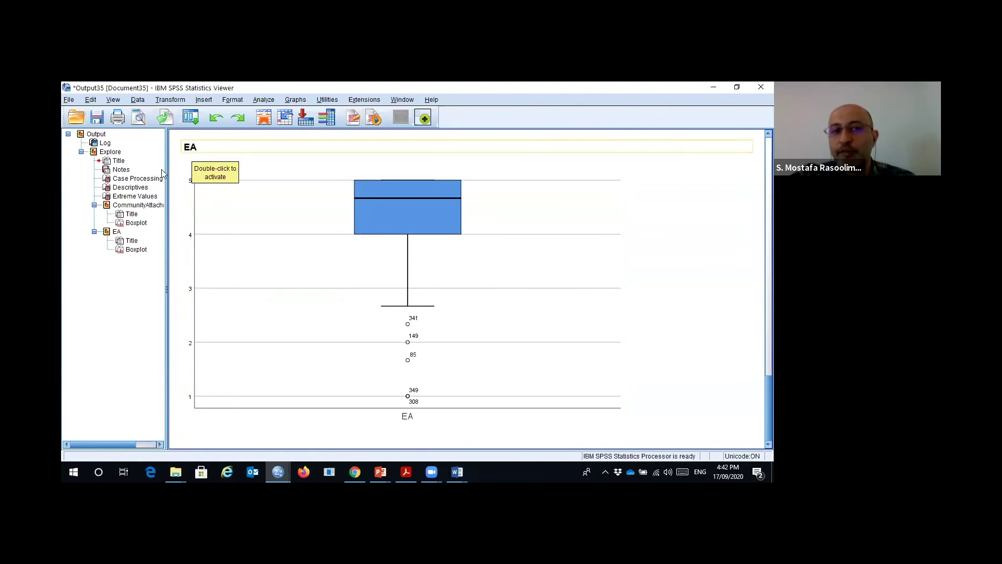
scroll(465, 268, "up", 6)
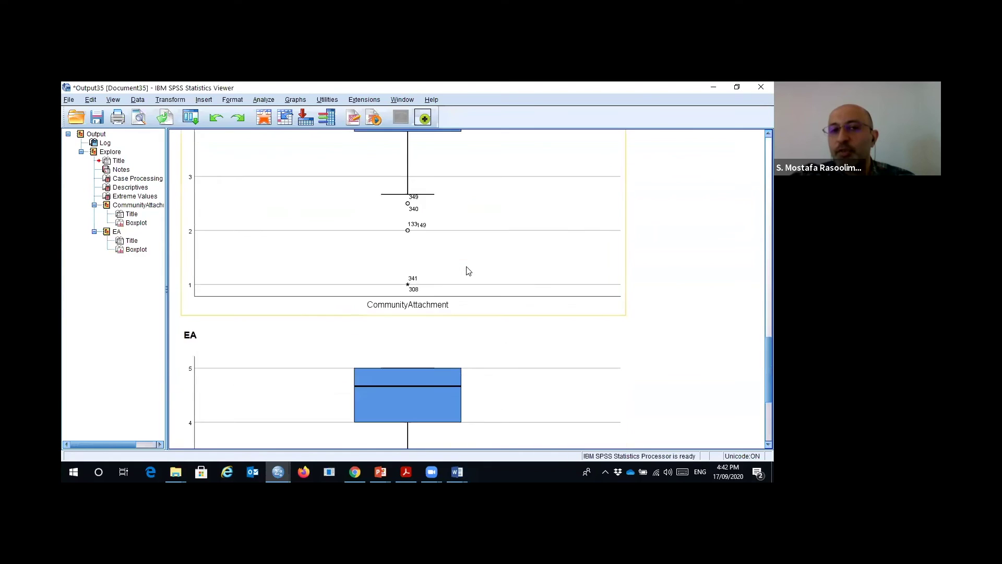
scroll(471, 268, "up", 1)
scroll(470, 255, "down", 2)
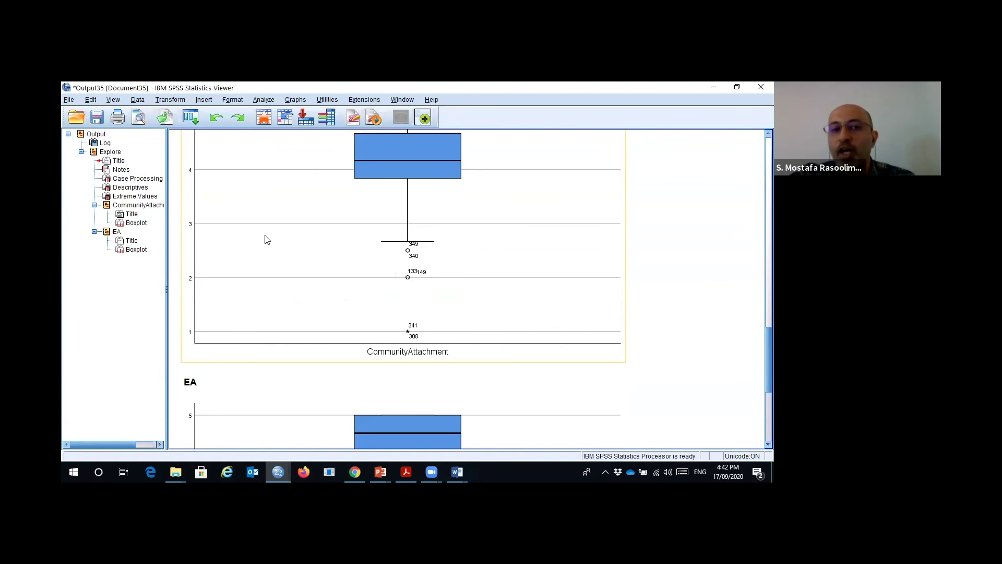
scroll(264, 235, "up", 3)
scroll(428, 260, "down", 4)
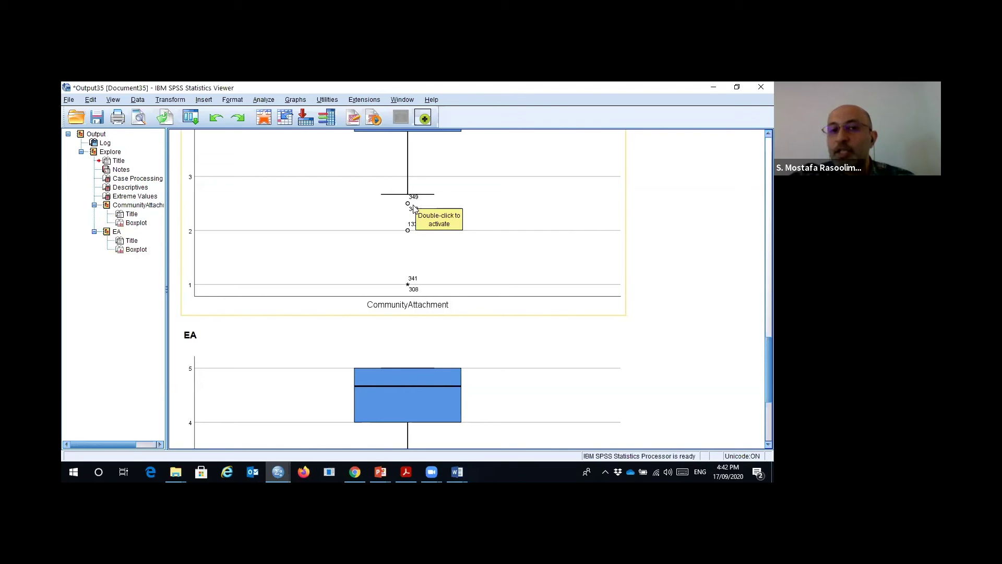
scroll(407, 286, "up", 3)
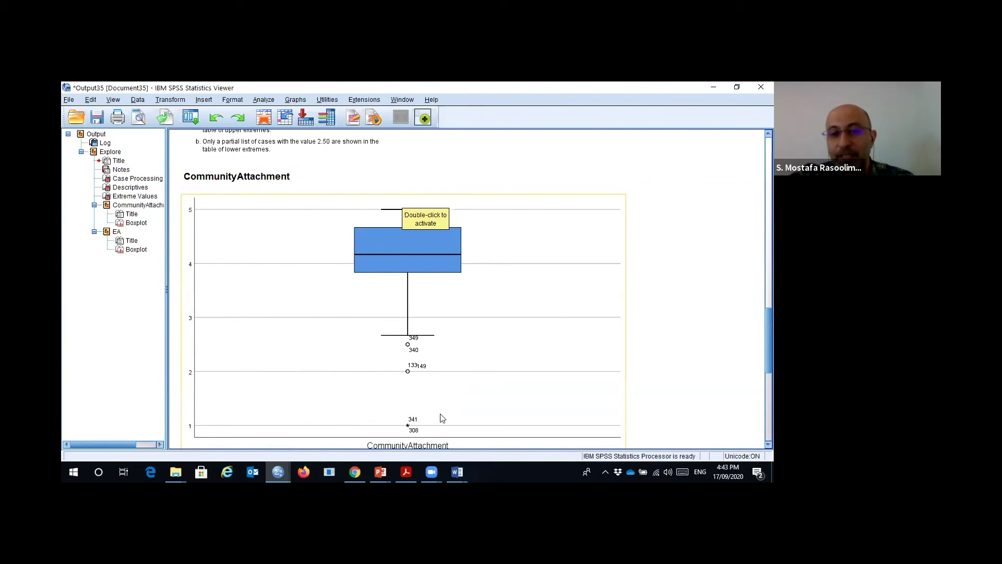
- Annotate the CommunityAttachment boxplot with lines at the box's lower edge and the lower whisker, plus the handwritten formula Q1-1.5IQR
left_click_drag(464, 272, 355, 272)
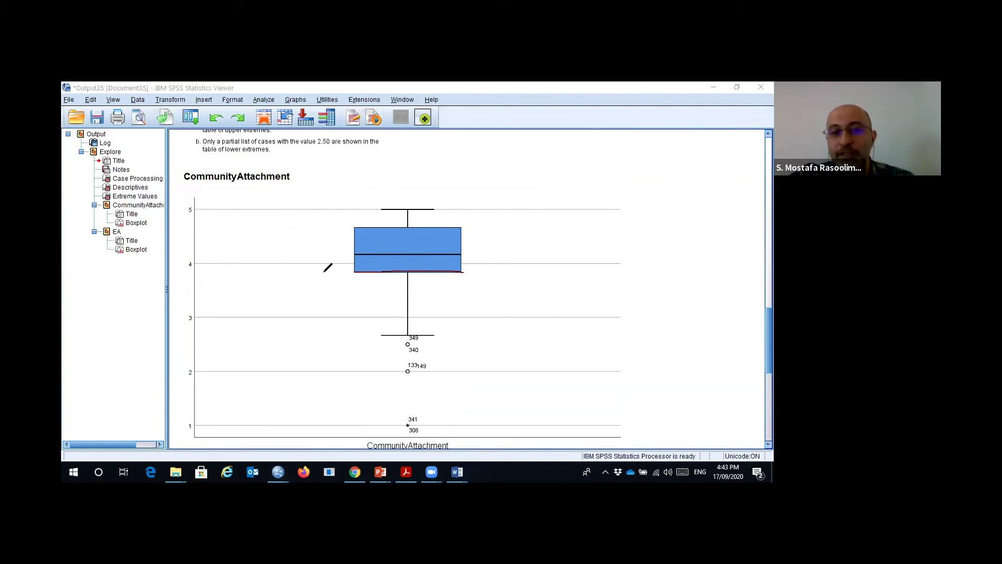
mouse_move(488, 267)
left_mouse_down()
mouse_move(498, 290)
mouse_move(500, 281)
mouse_move(504, 293)
mouse_move(506, 280)
mouse_move(528, 290)
mouse_move(549, 294)
left_mouse_up()
left_click_drag(547, 267, 575, 287)
mouse_move(593, 252)
left_mouse_down()
mouse_move(574, 285)
mouse_move(591, 263)
mouse_move(578, 276)
mouse_move(593, 284)
mouse_move(615, 286)
left_mouse_up()
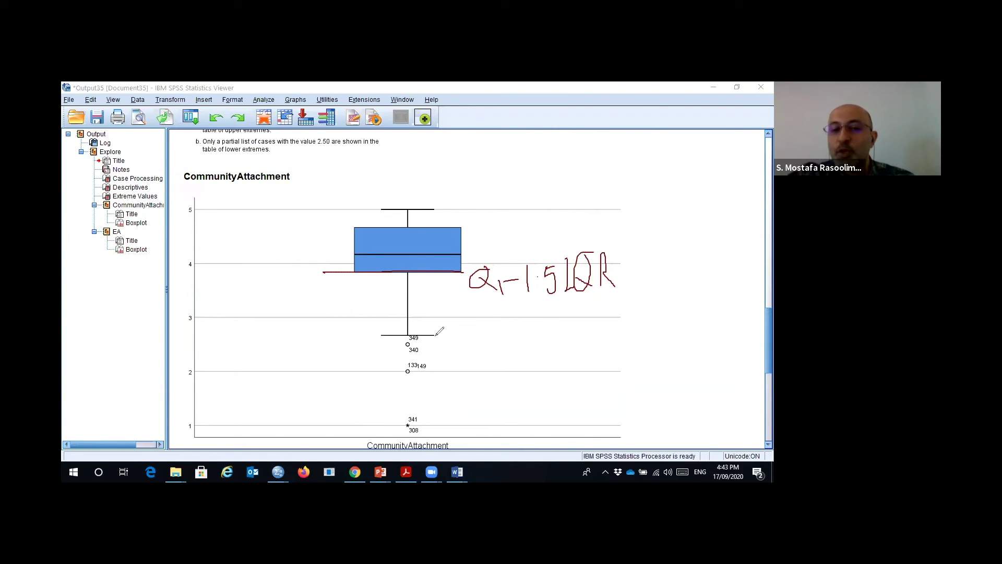
left_click_drag(435, 334, 334, 336)
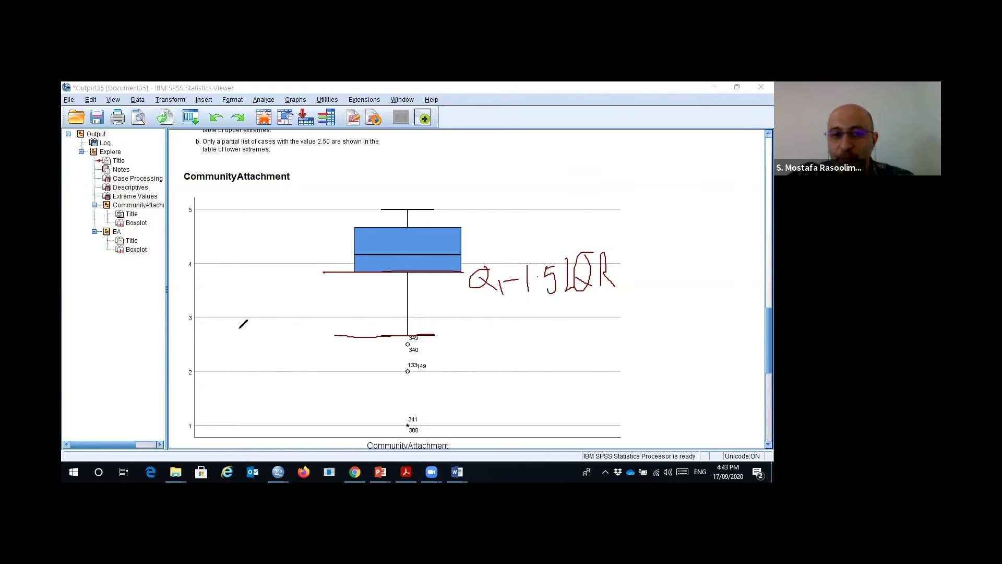
left_click_drag(192, 335, 360, 340)
mouse_move(172, 337)
left_mouse_down()
mouse_move(188, 345)
mouse_move(207, 323)
left_mouse_up()
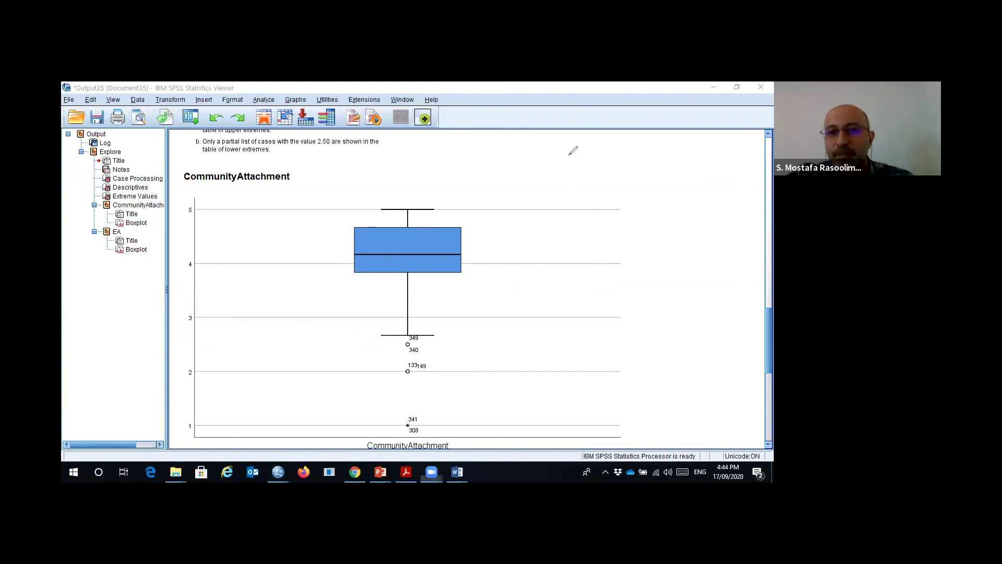
- Compare the outlier case numbers marked in the EA boxplot with those in the CommunityAttachment boxplot
scroll(557, 311, "down", 6)
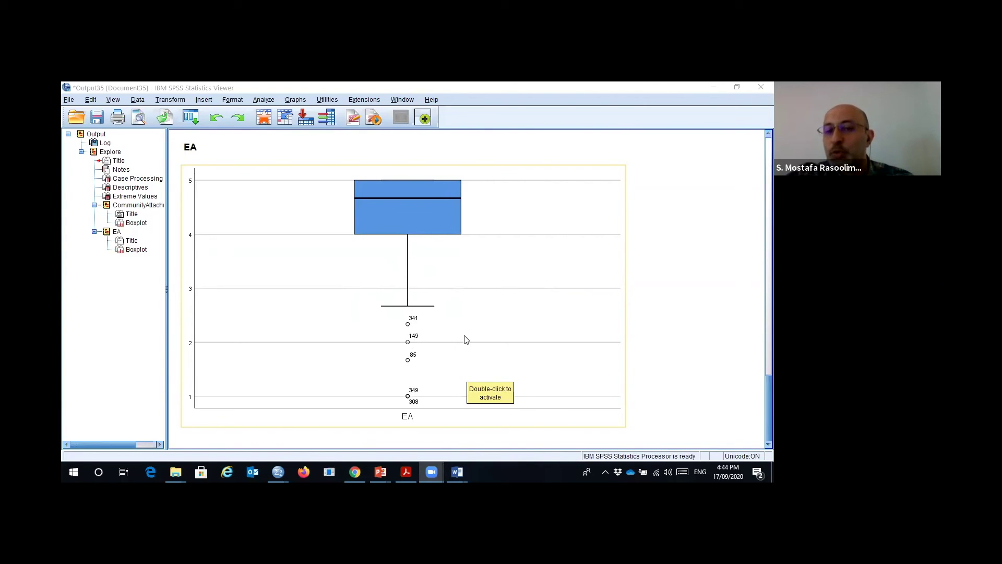
scroll(465, 340, "up", 3)
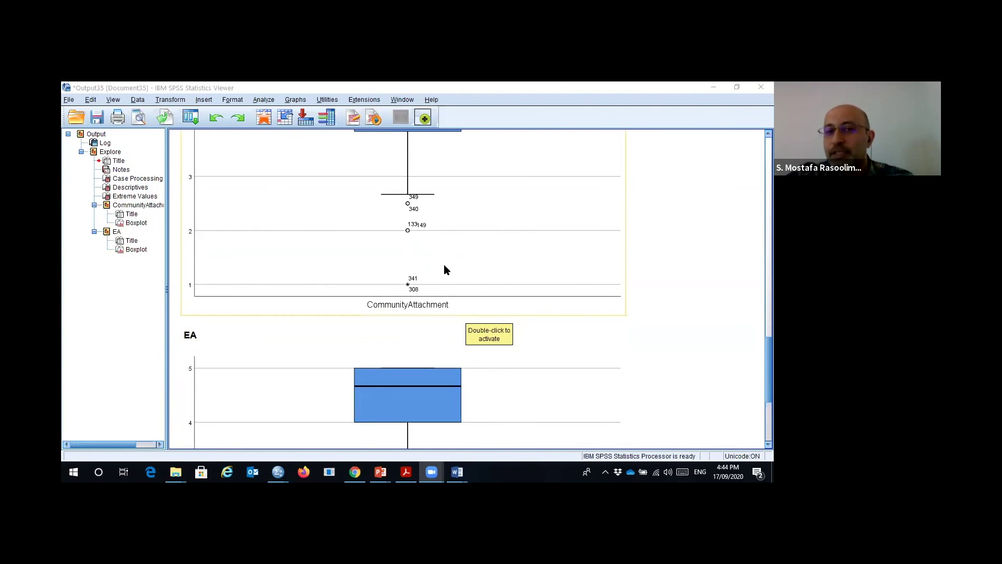
scroll(446, 267, "down", 3)
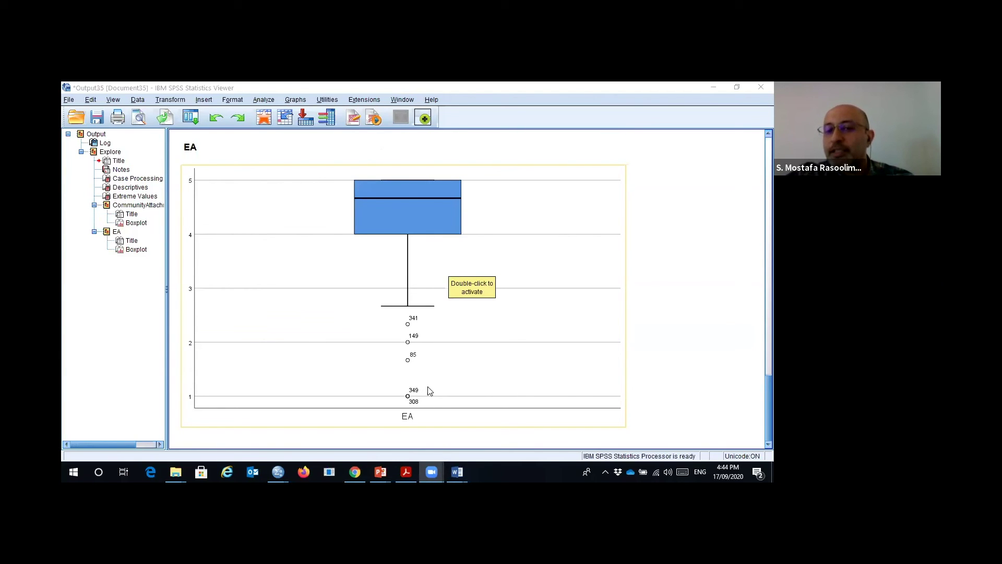
scroll(438, 389, "up", 3)
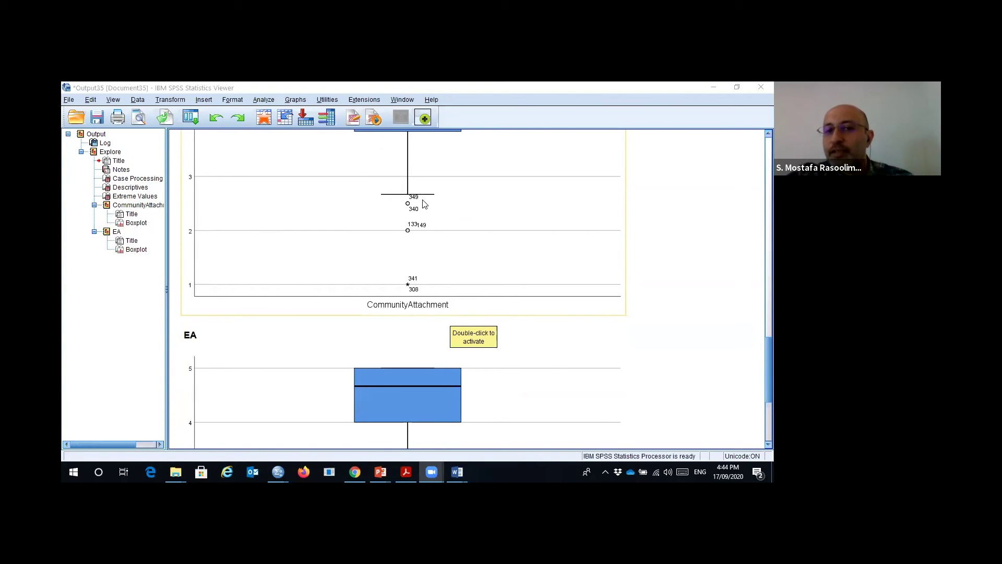
scroll(504, 288, "down", 3)
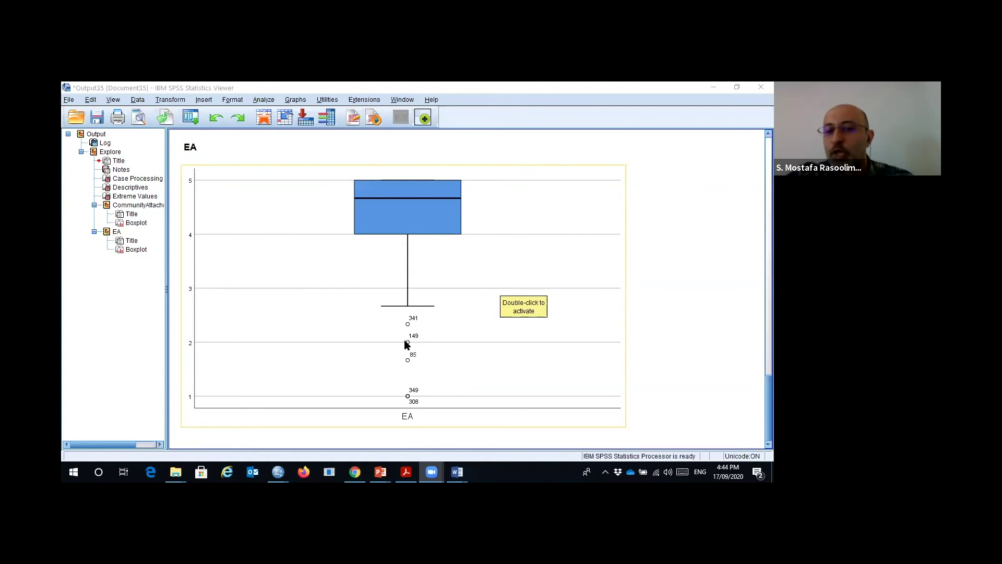
scroll(446, 346, "up", 2)
scroll(454, 340, "down", 2)
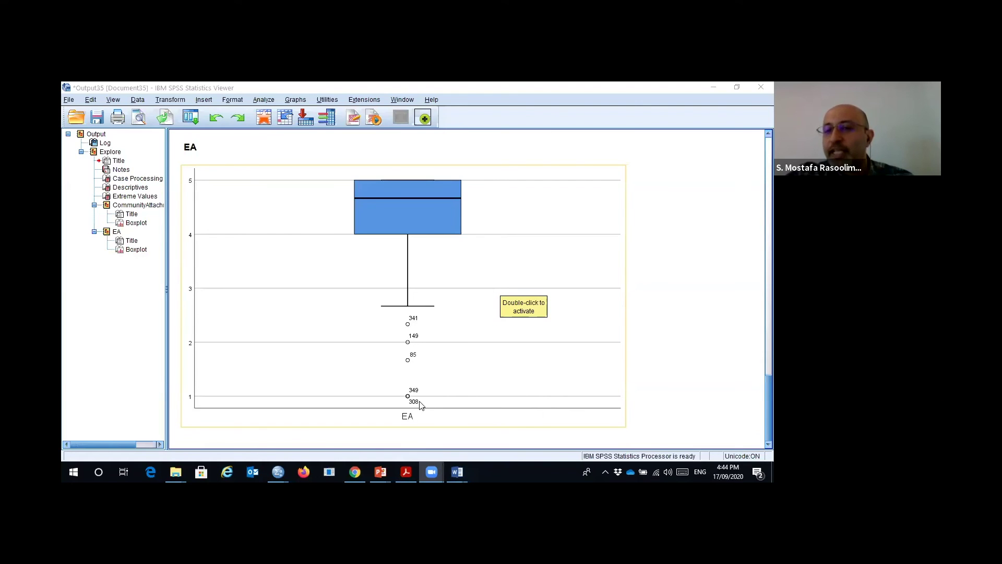
scroll(429, 386, "up", 3)
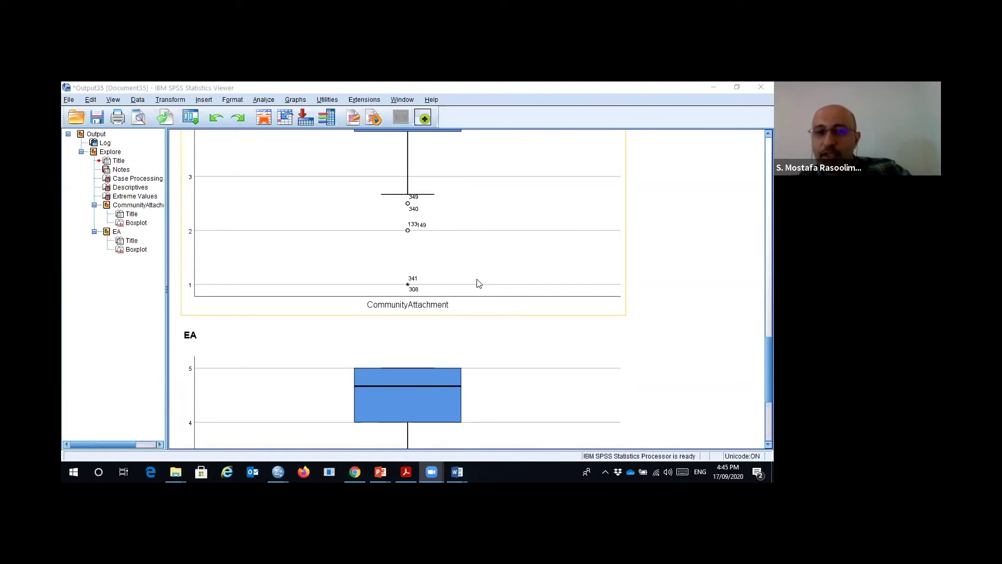
scroll(479, 284, "up", 5)
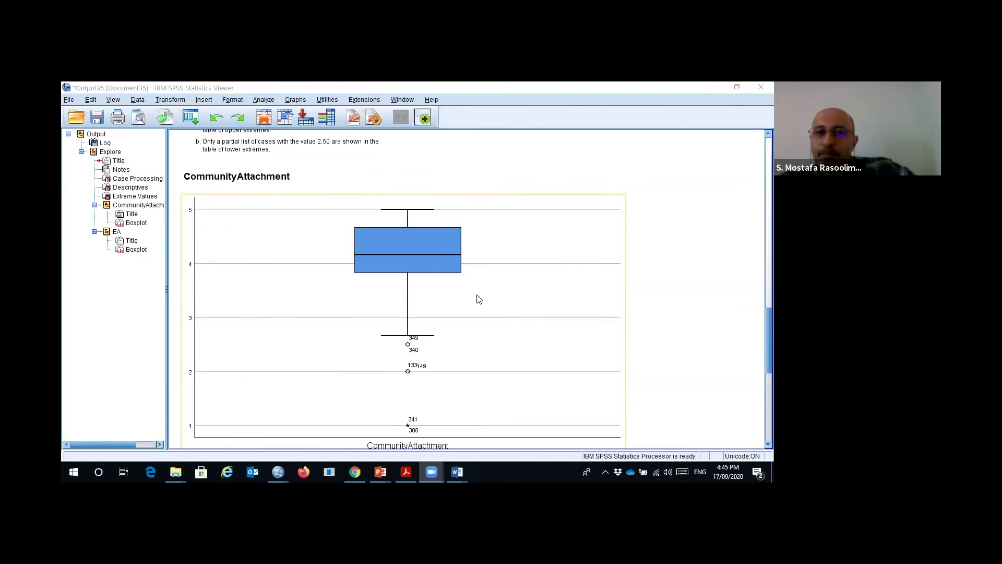
scroll(478, 300, "down", 3)
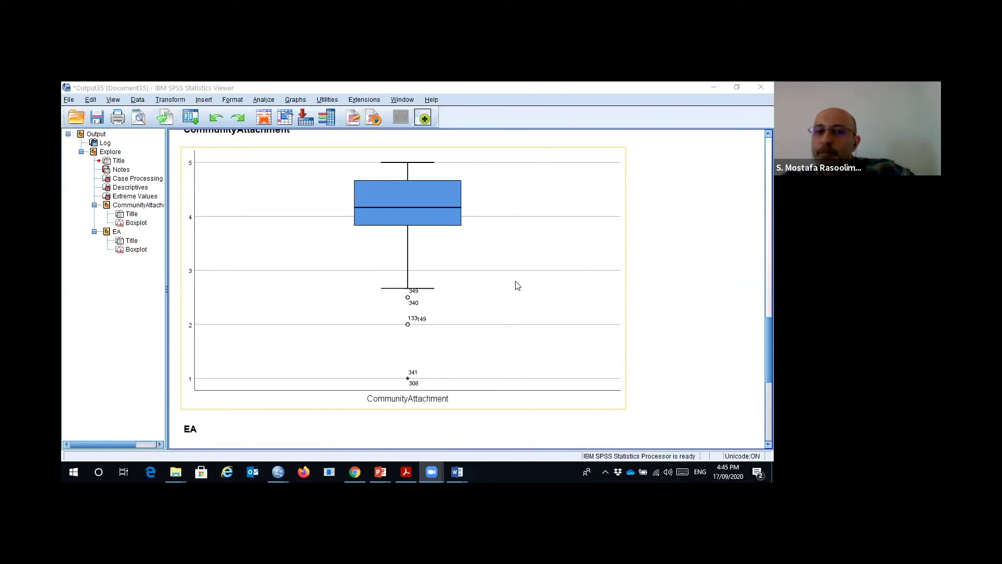
- Copy the CommunityAttachment boxplot and paste it below the Case Processing Summary table in the Word document
right_click(293, 211)
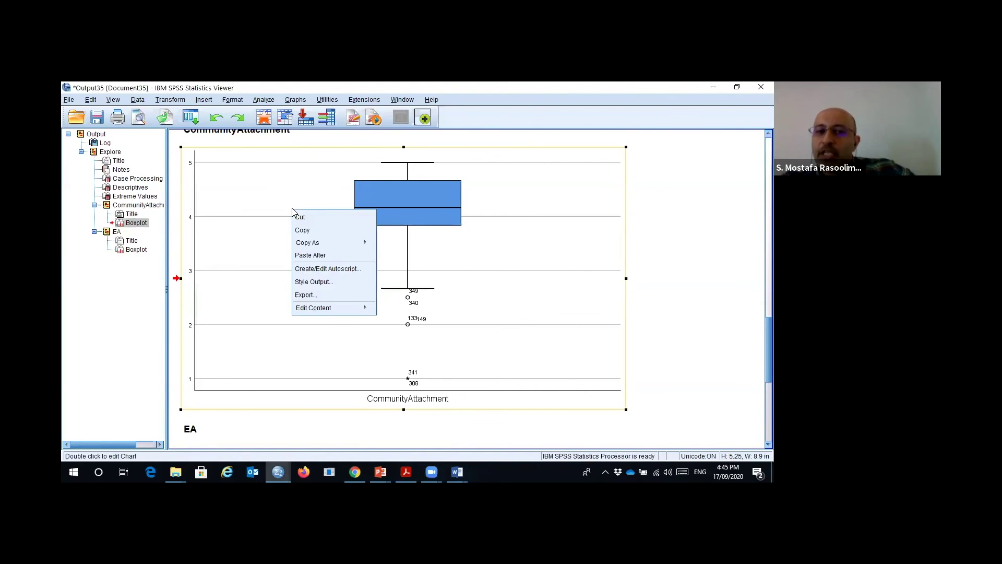
left_click(308, 230)
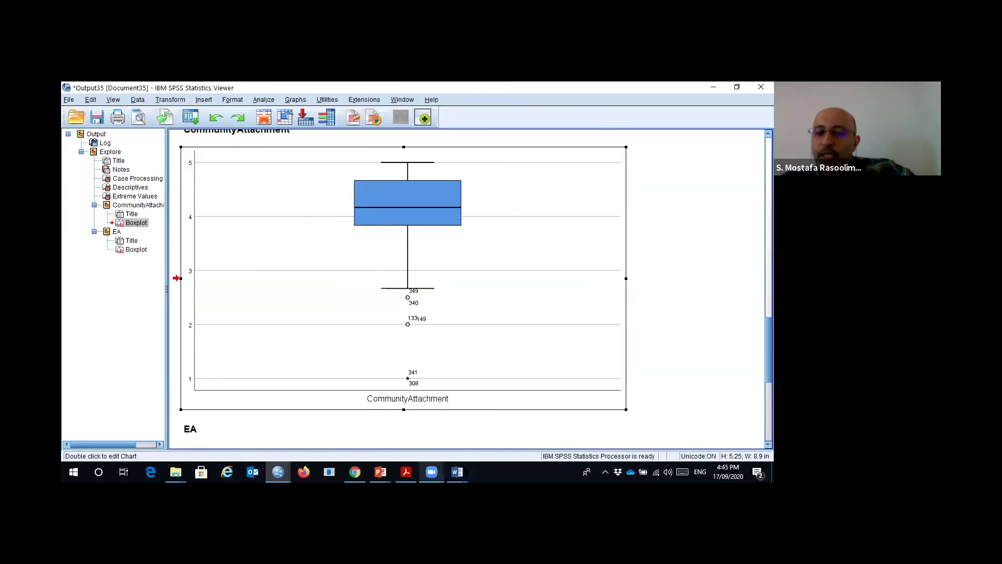
mouse_move(457, 472)
left_click(512, 425)
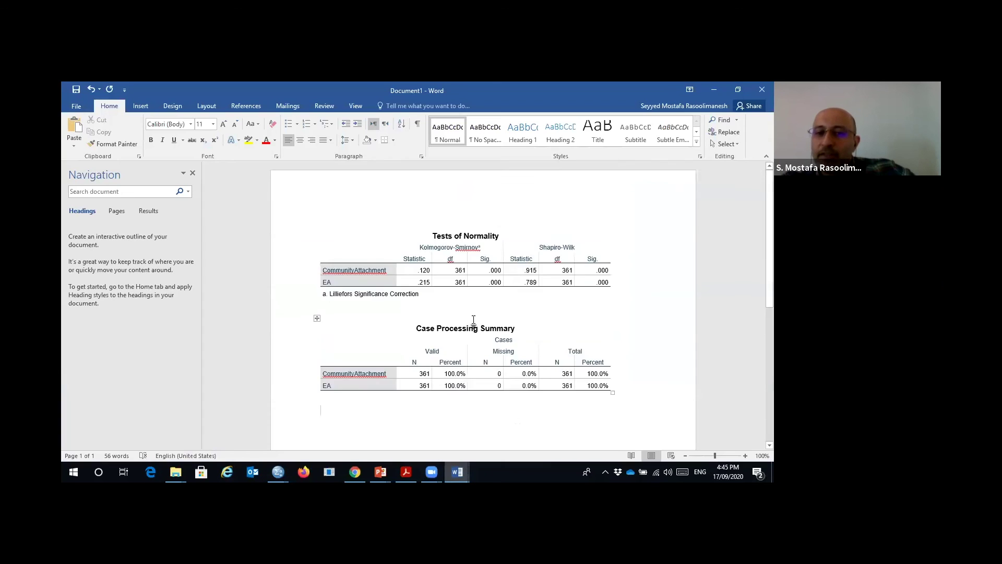
right_click(335, 298)
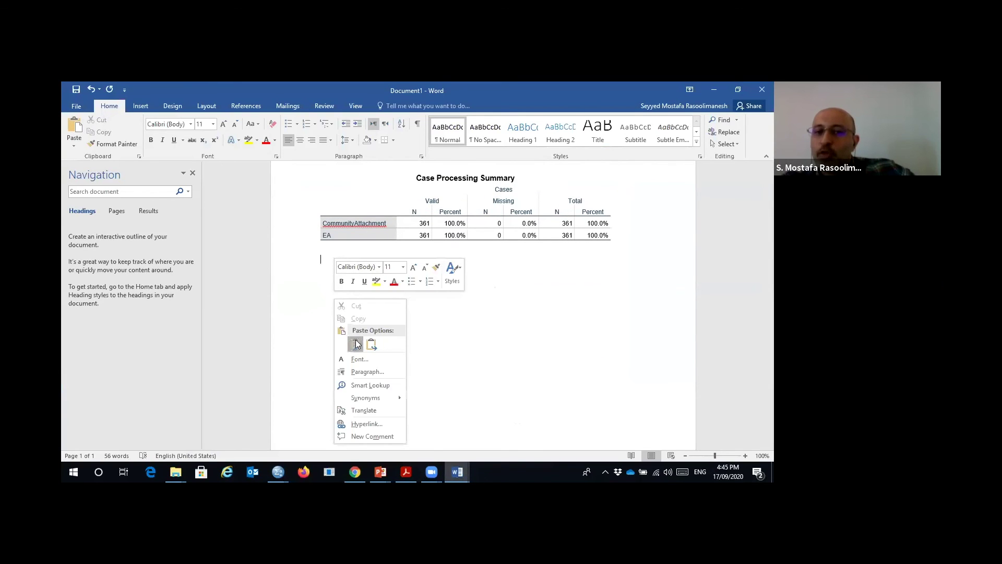
left_click(357, 344)
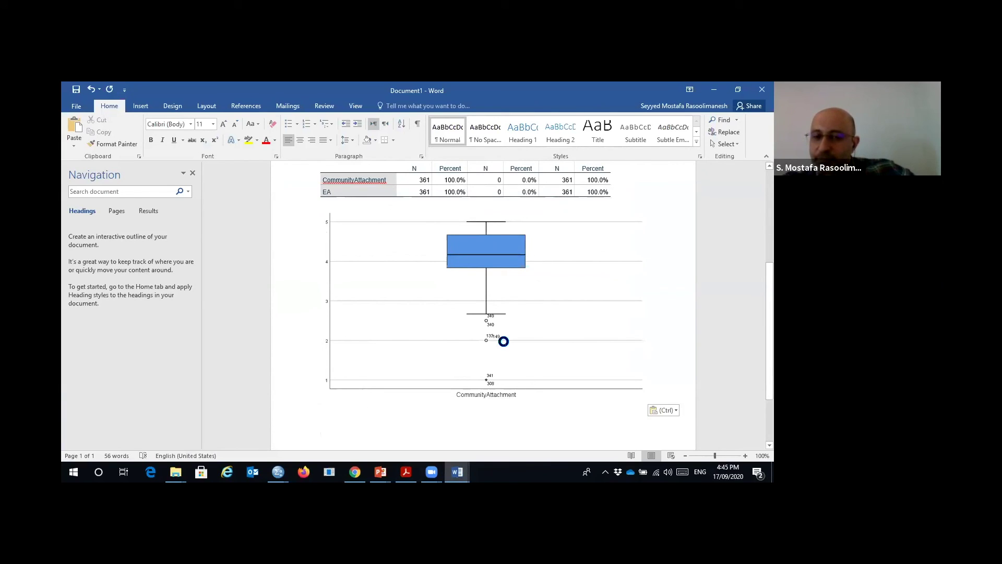
- Switch to the PowerPoint lecture slides and show slide 16 on the options for handling outliers
left_click(381, 472)
left_click(437, 431)
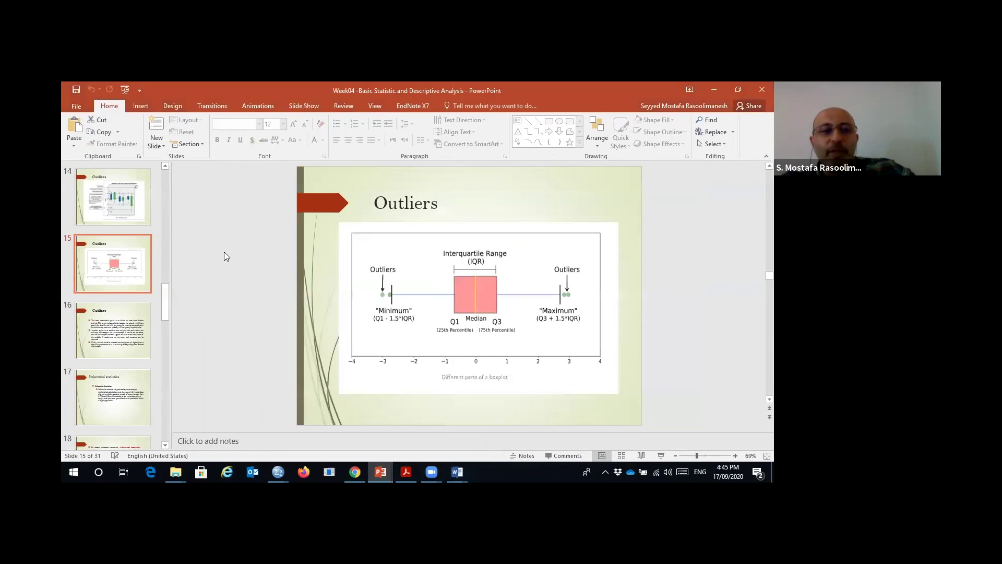
left_click(116, 339)
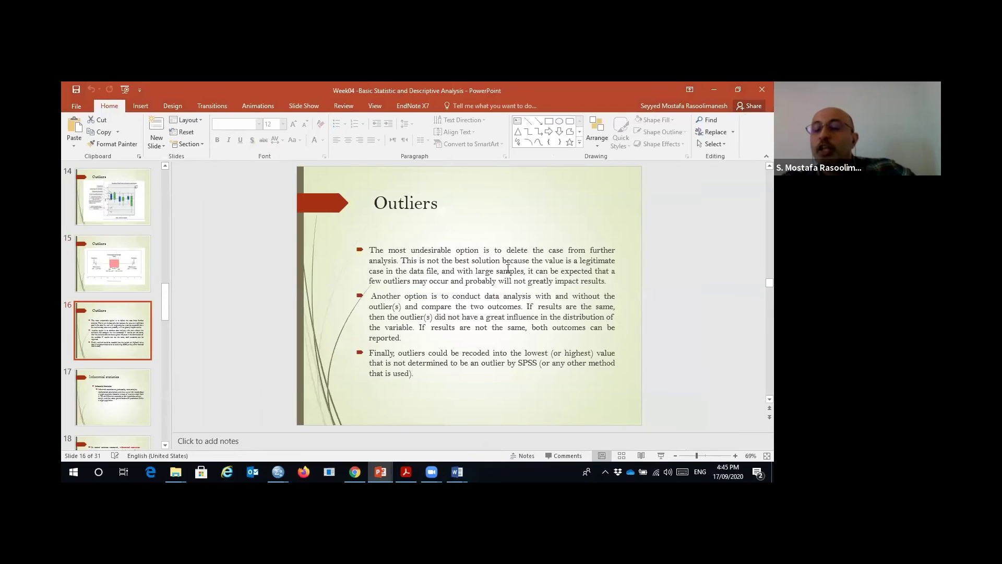
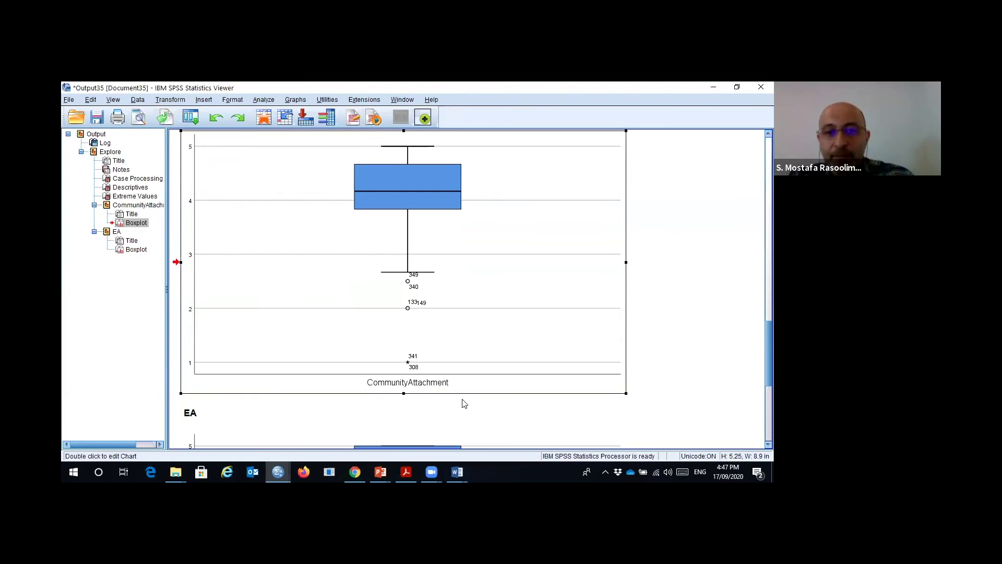
- Annotate the CommunityAttachment boxplot with a line from the lower whisker to the vertical axis and the handwritten value 2.7
left_click_drag(385, 272, 191, 270)
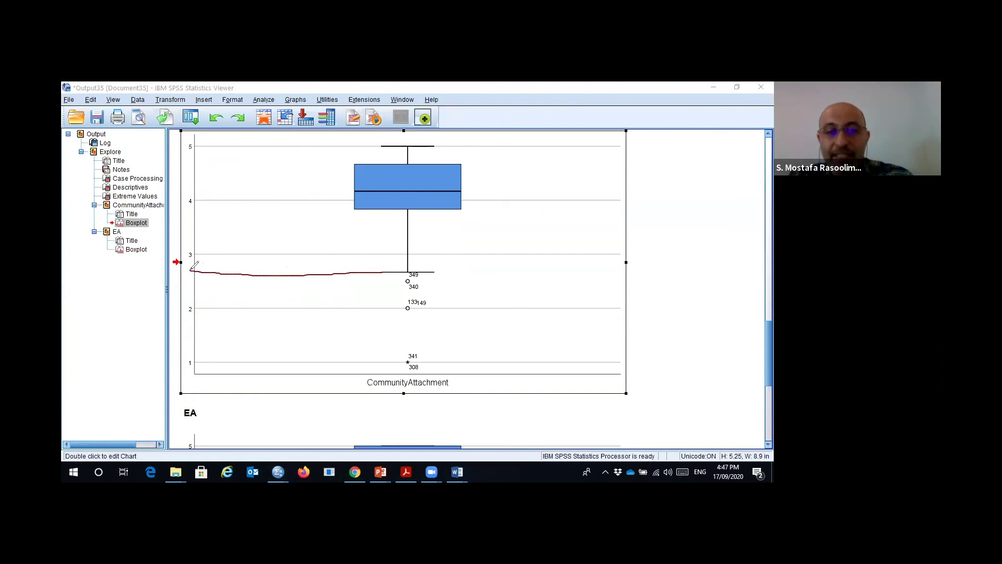
mouse_move(194, 266)
left_mouse_down()
mouse_move(223, 257)
mouse_move(217, 276)
mouse_move(240, 267)
left_mouse_up()
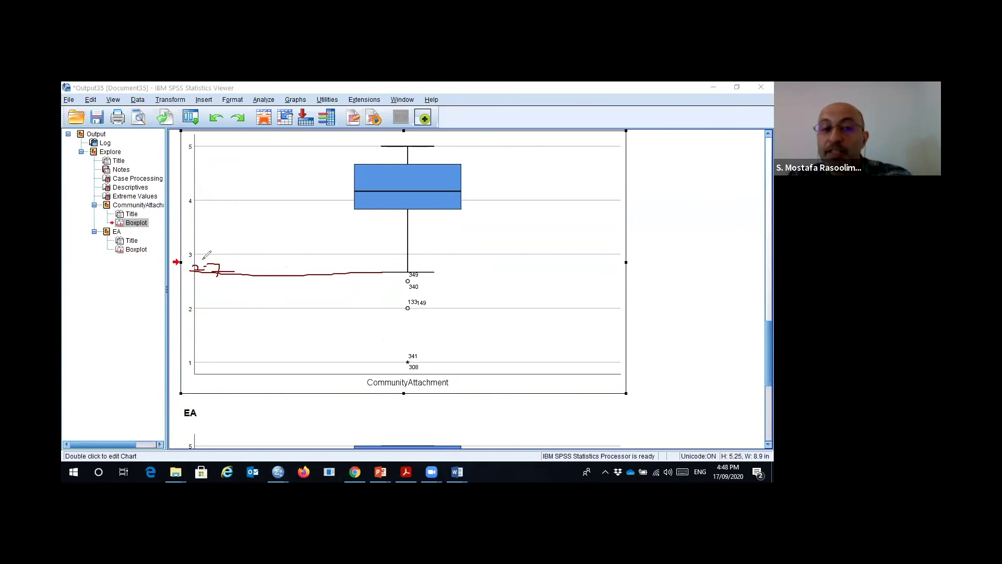
mouse_move(224, 256)
left_mouse_down()
mouse_move(189, 255)
mouse_move(184, 273)
mouse_move(203, 285)
mouse_move(223, 256)
left_mouse_up()
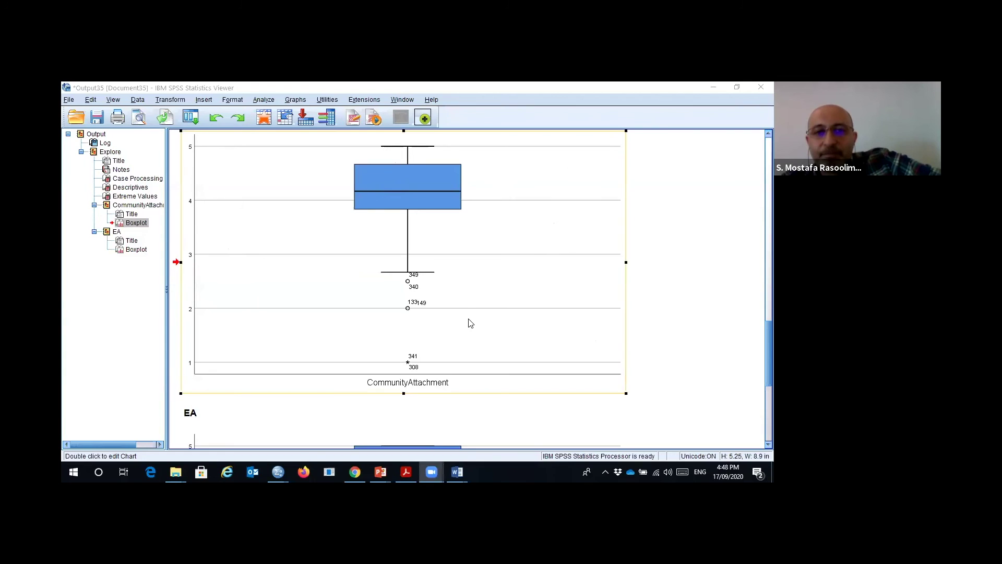
- Examine the CommunityAttachment and EA boxplots in turn for outlier cases common to both variables
scroll(468, 311, "up", 3)
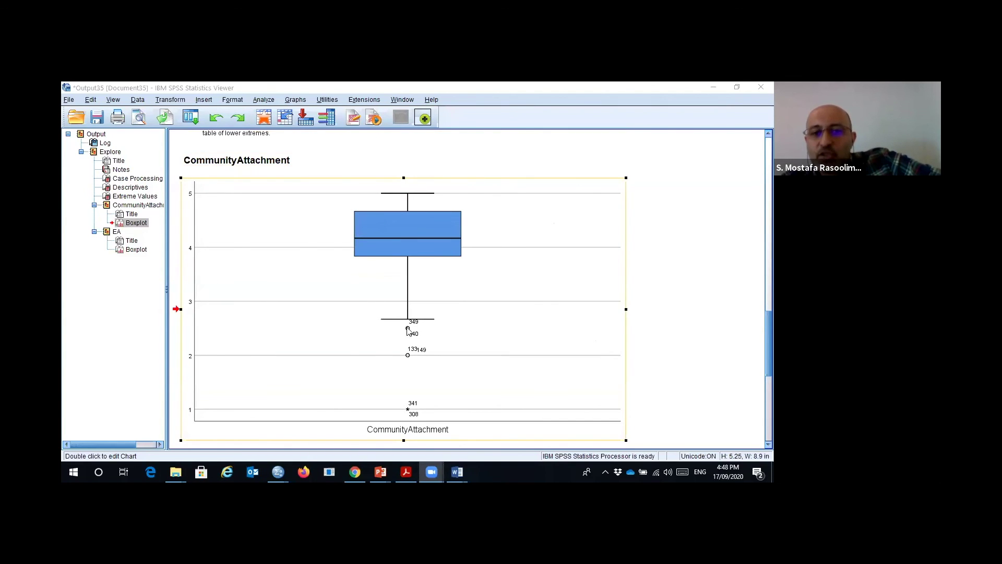
scroll(418, 319, "down", 3)
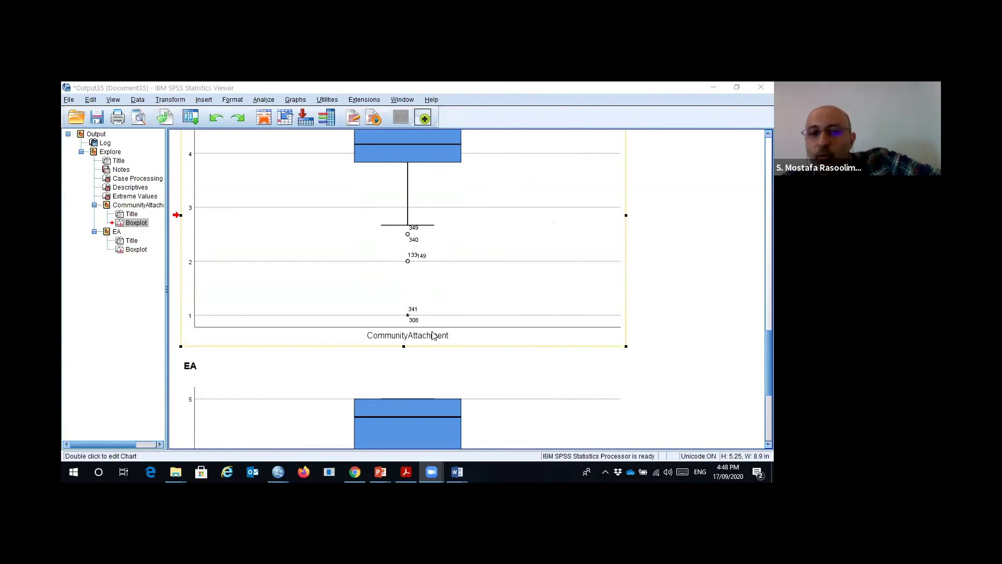
scroll(452, 321, "down", 5)
scroll(481, 374, "down", 1)
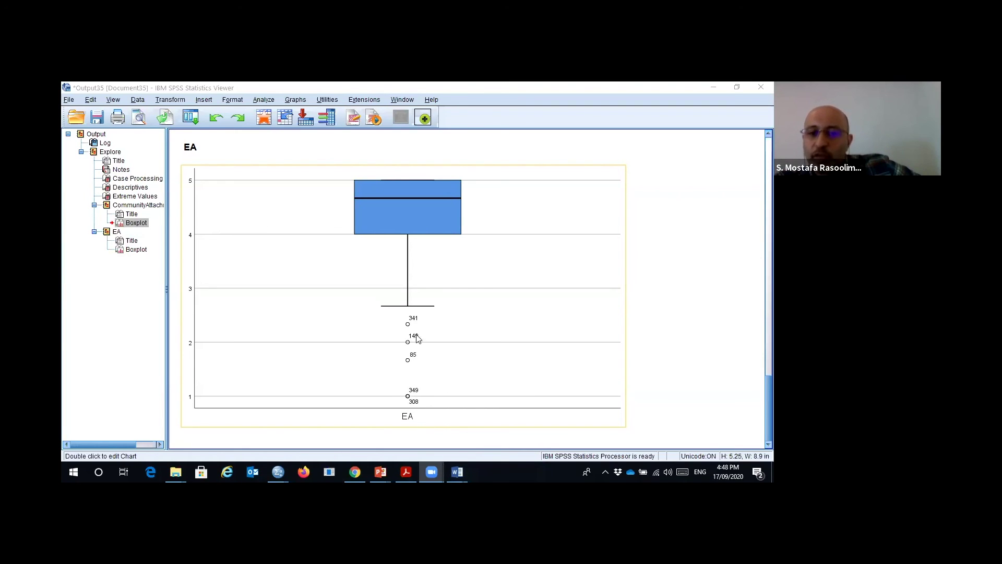
scroll(433, 338, "up", 5)
scroll(460, 337, "up", 1)
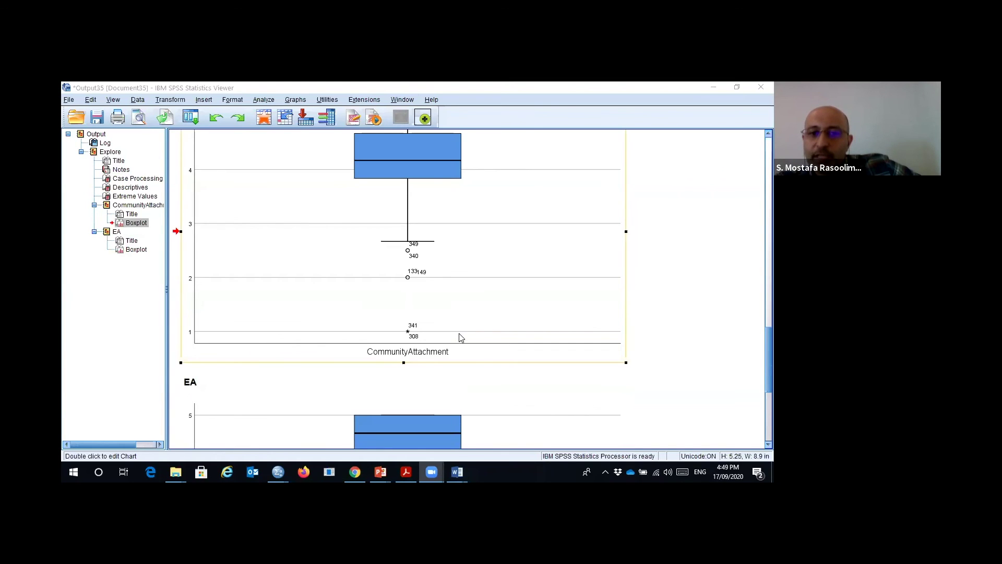
scroll(470, 337, "down", 5)
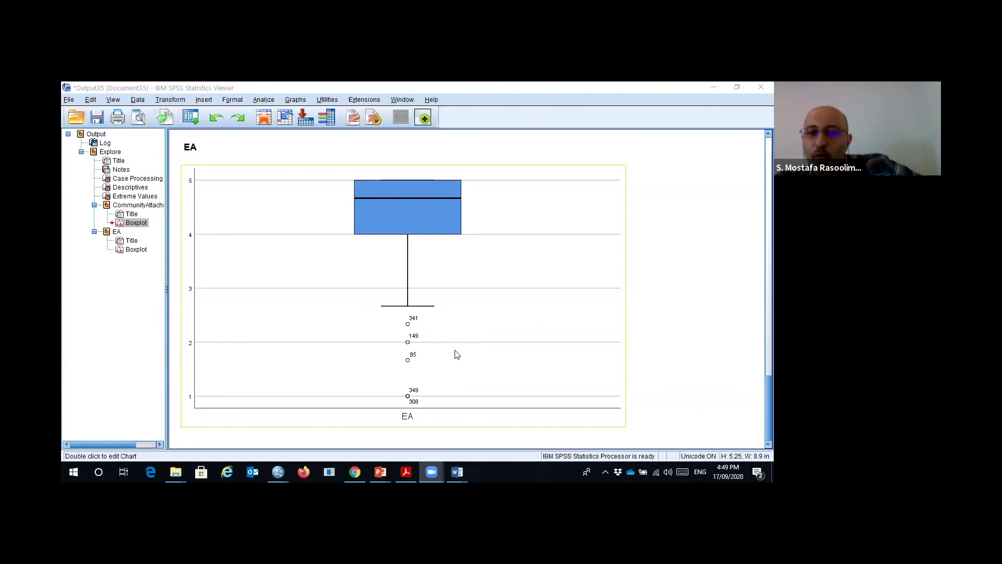
scroll(459, 354, "up", 3)
scroll(462, 355, "down", 3)
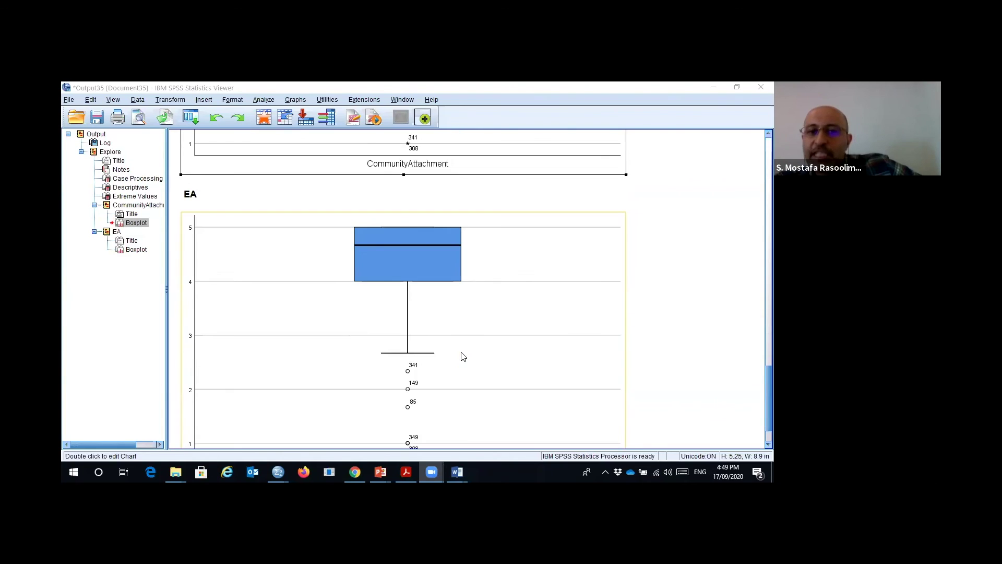
scroll(459, 376, "down", 1)
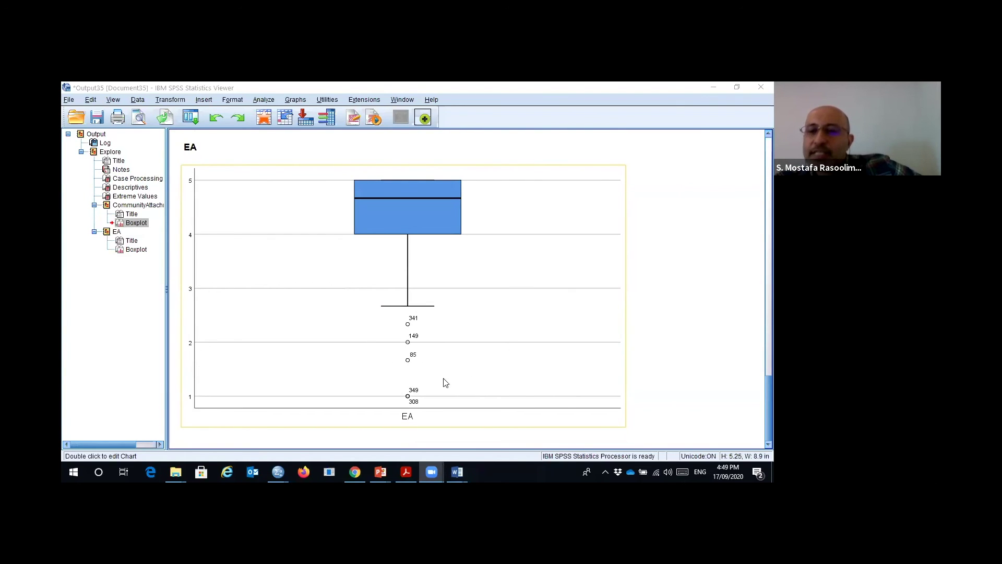
scroll(477, 372, "up", 2)
scroll(335, 297, "up", 1)
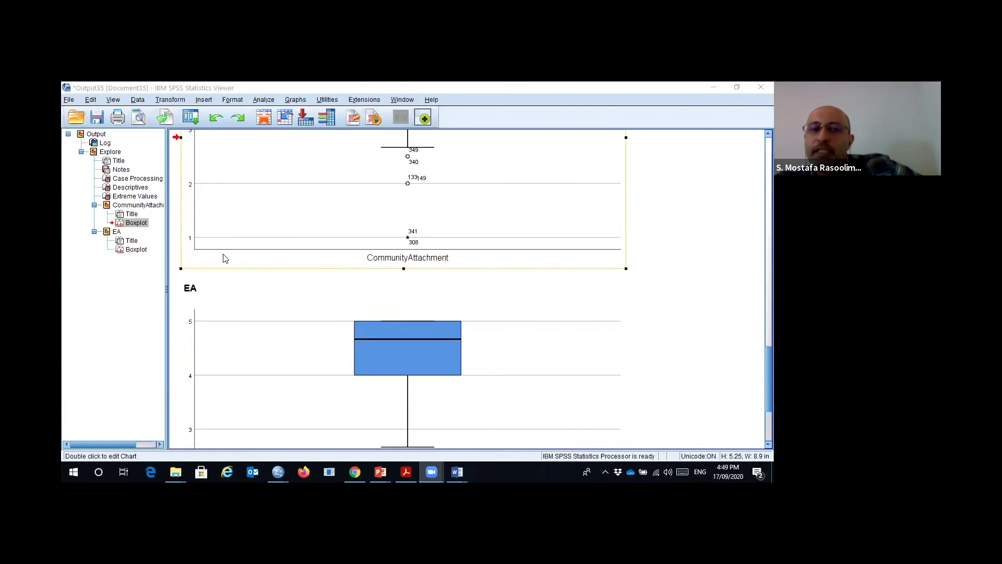
scroll(300, 315, "up", 2)
scroll(455, 219, "up", 3)
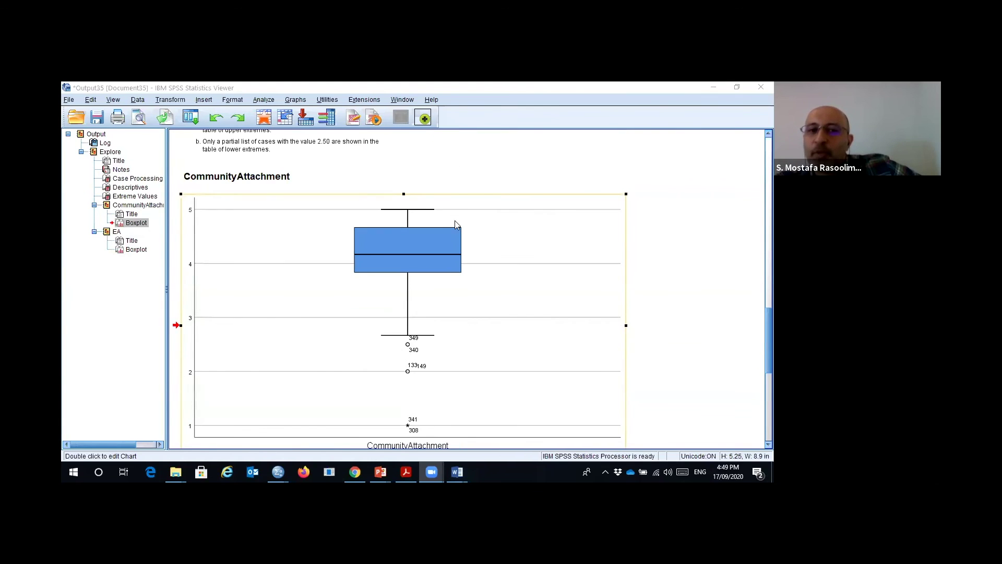